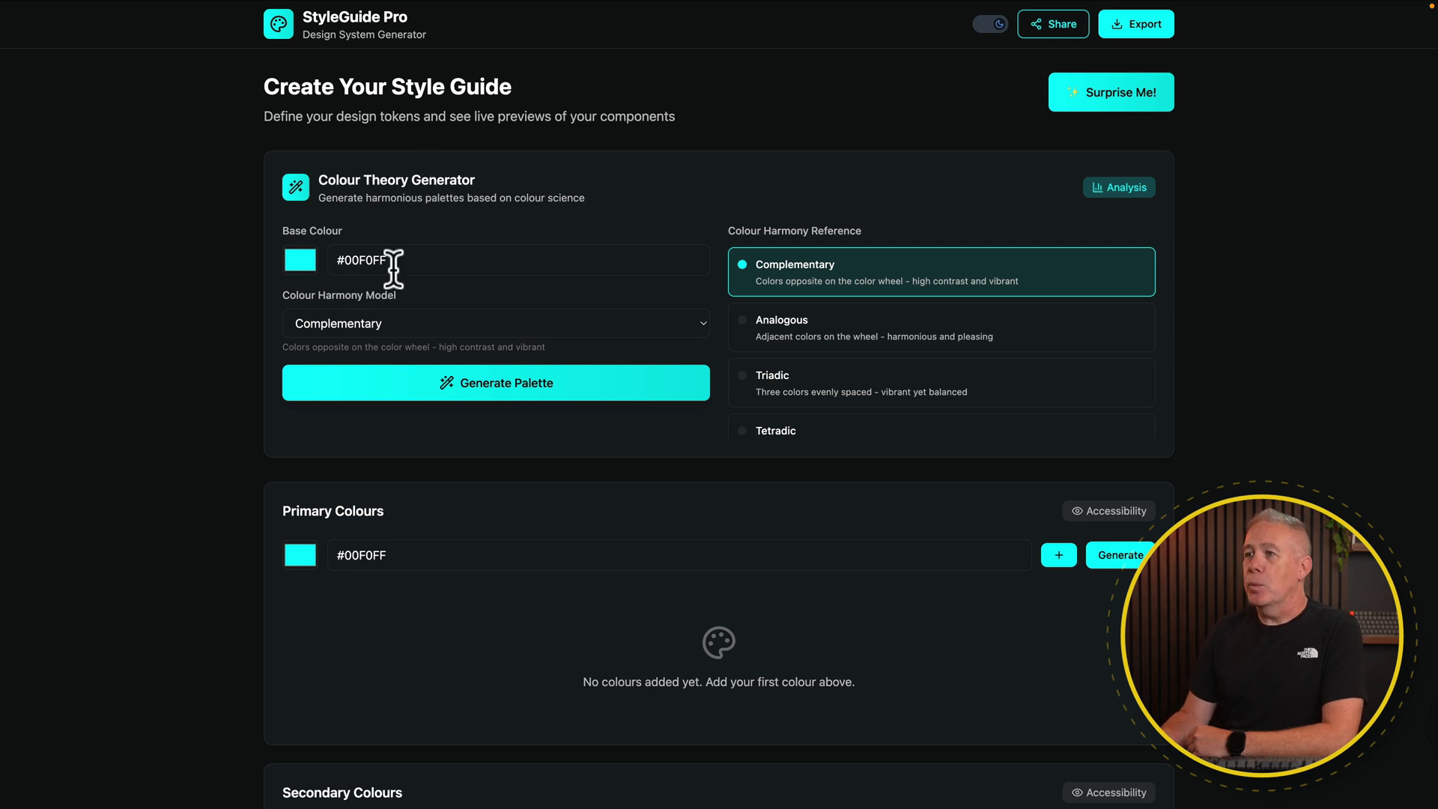
Examine the base colour picker and look through the style guide's colour, typography, spacing and component preview sections.
{"action": "left_click", "coordinate": [303, 262]}
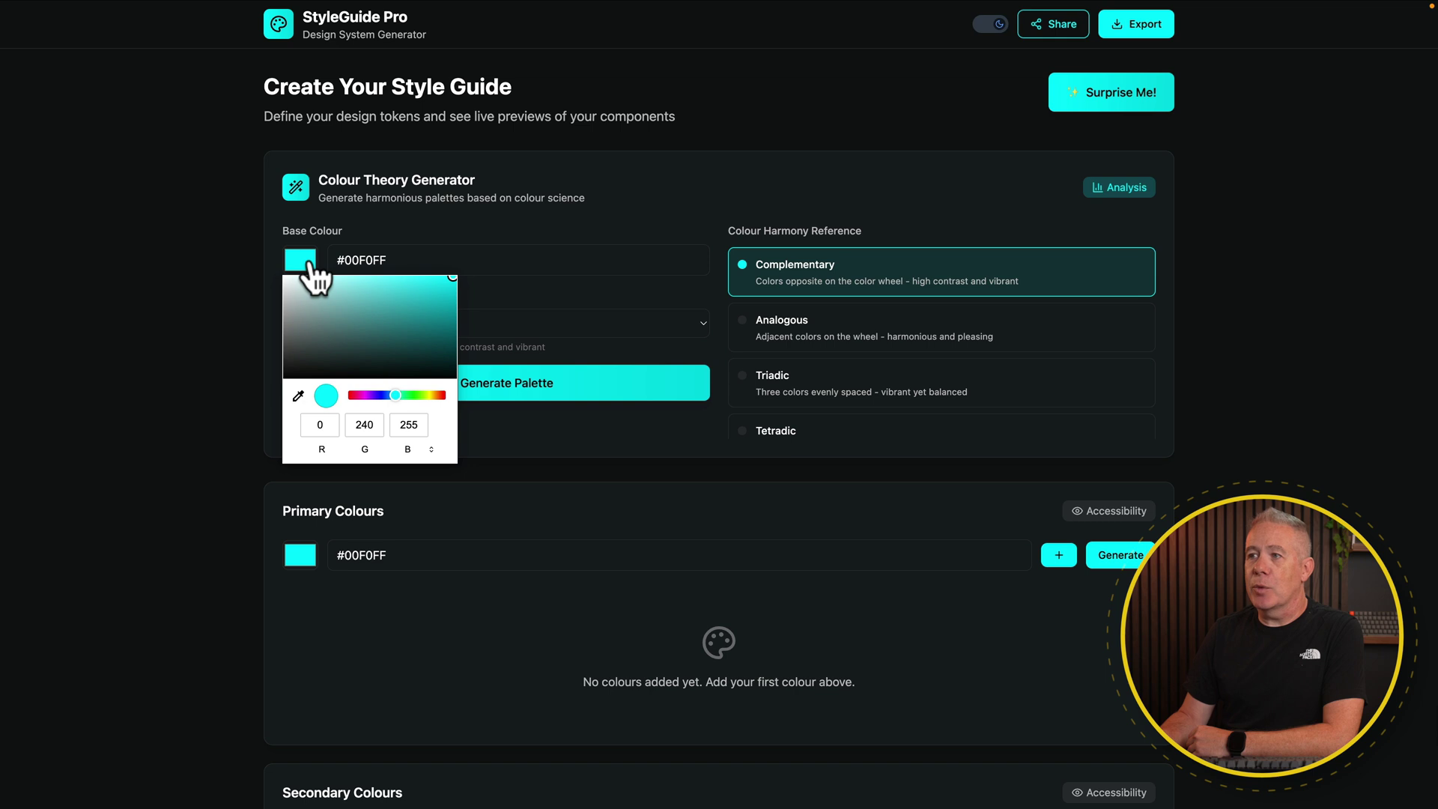
{"action": "left_click", "coordinate": [214, 289]}
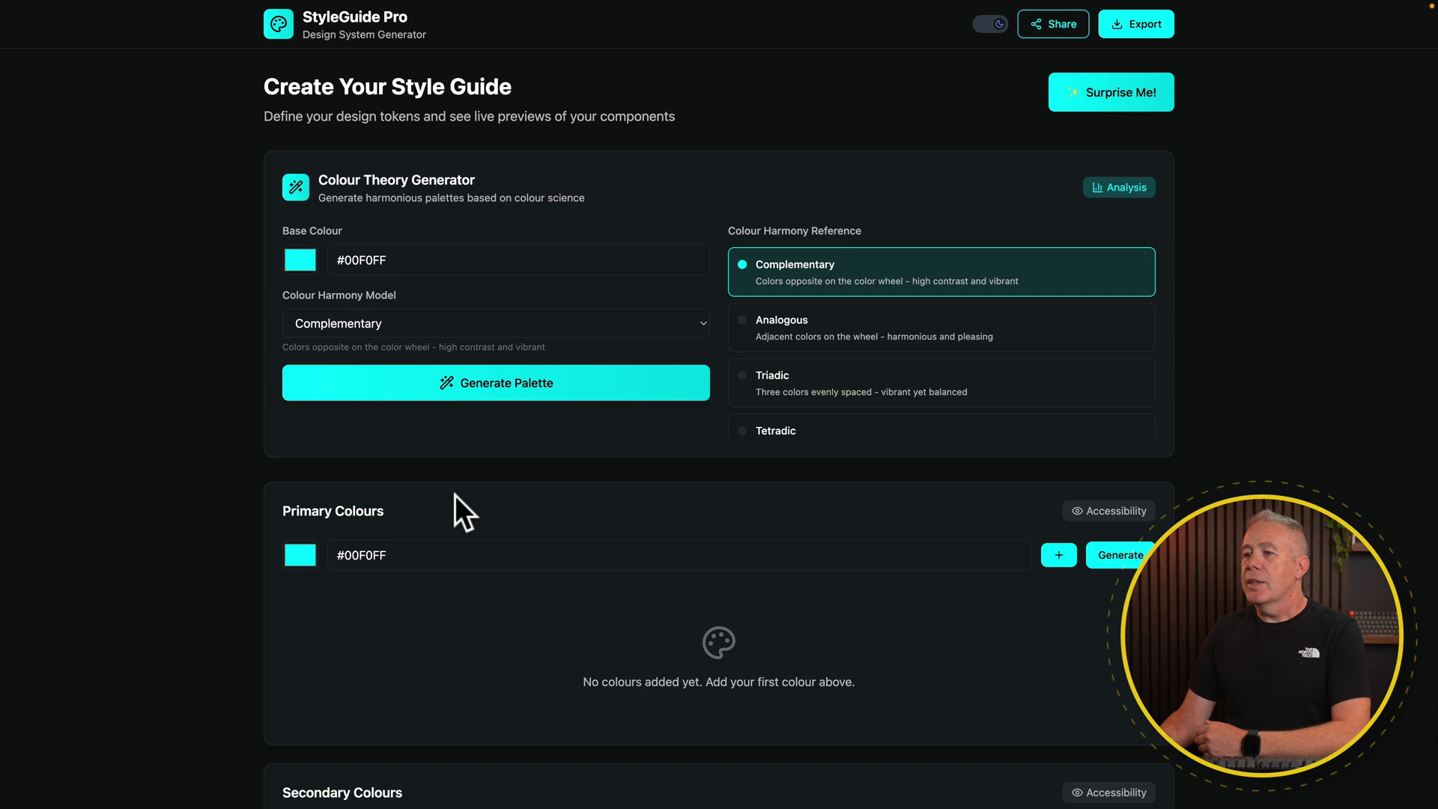
{"action": "scroll", "coordinate": [455, 494], "scroll_direction": "down", "scroll_amount": 3}
{"action": "scroll", "coordinate": [456, 494], "scroll_direction": "down", "scroll_amount": 10}
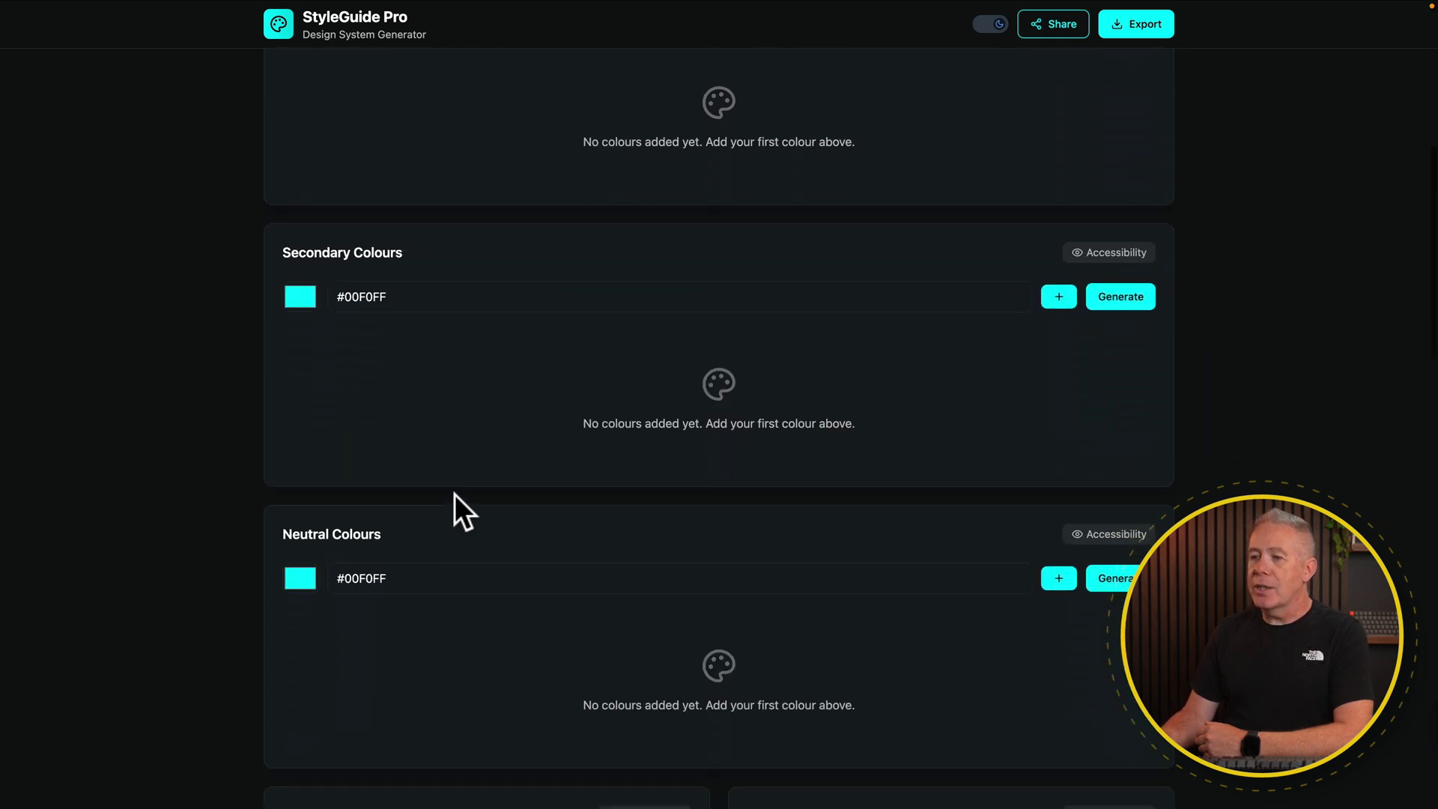
{"action": "scroll", "coordinate": [455, 494], "scroll_direction": "down", "scroll_amount": 7}
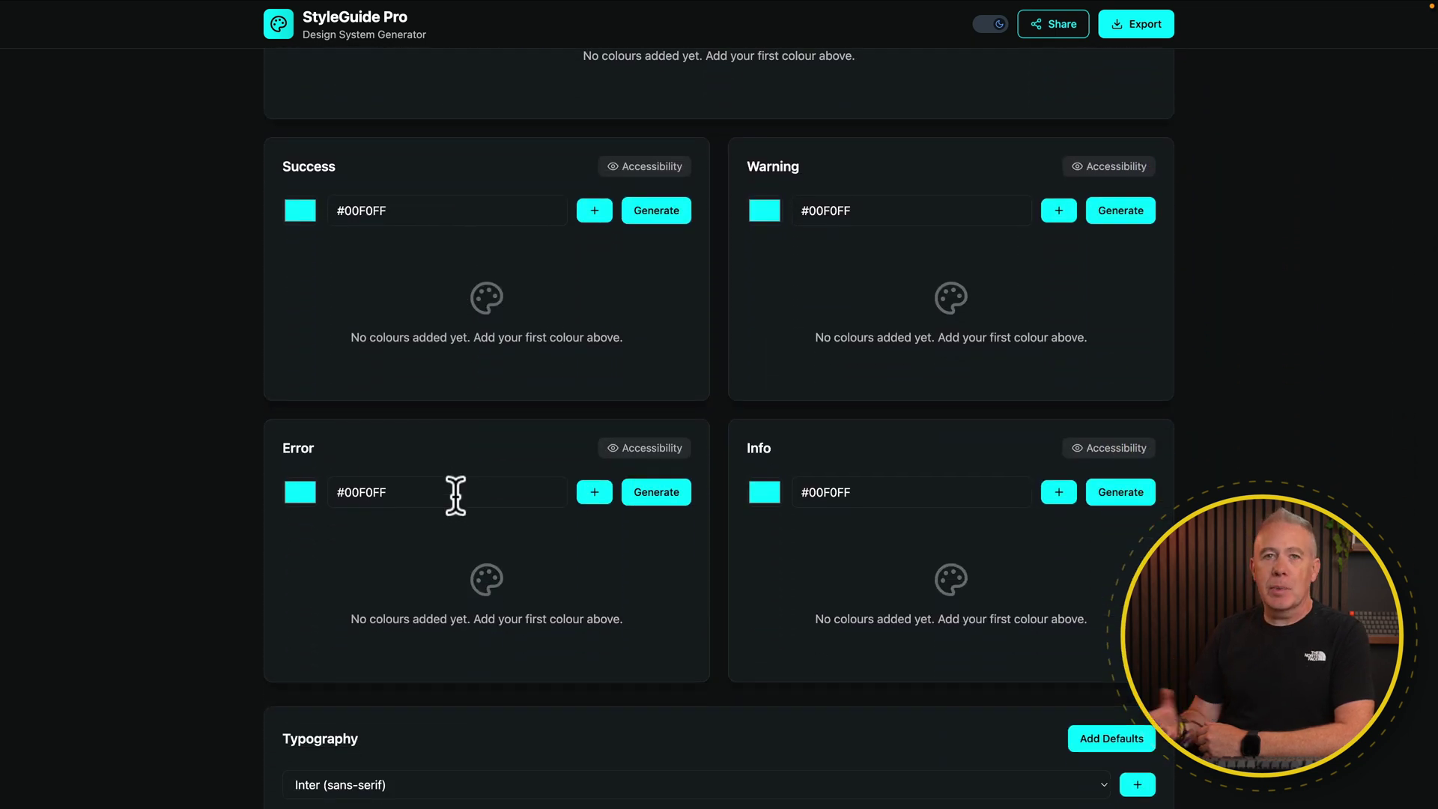
{"action": "scroll", "coordinate": [456, 494], "scroll_direction": "down", "scroll_amount": 8}
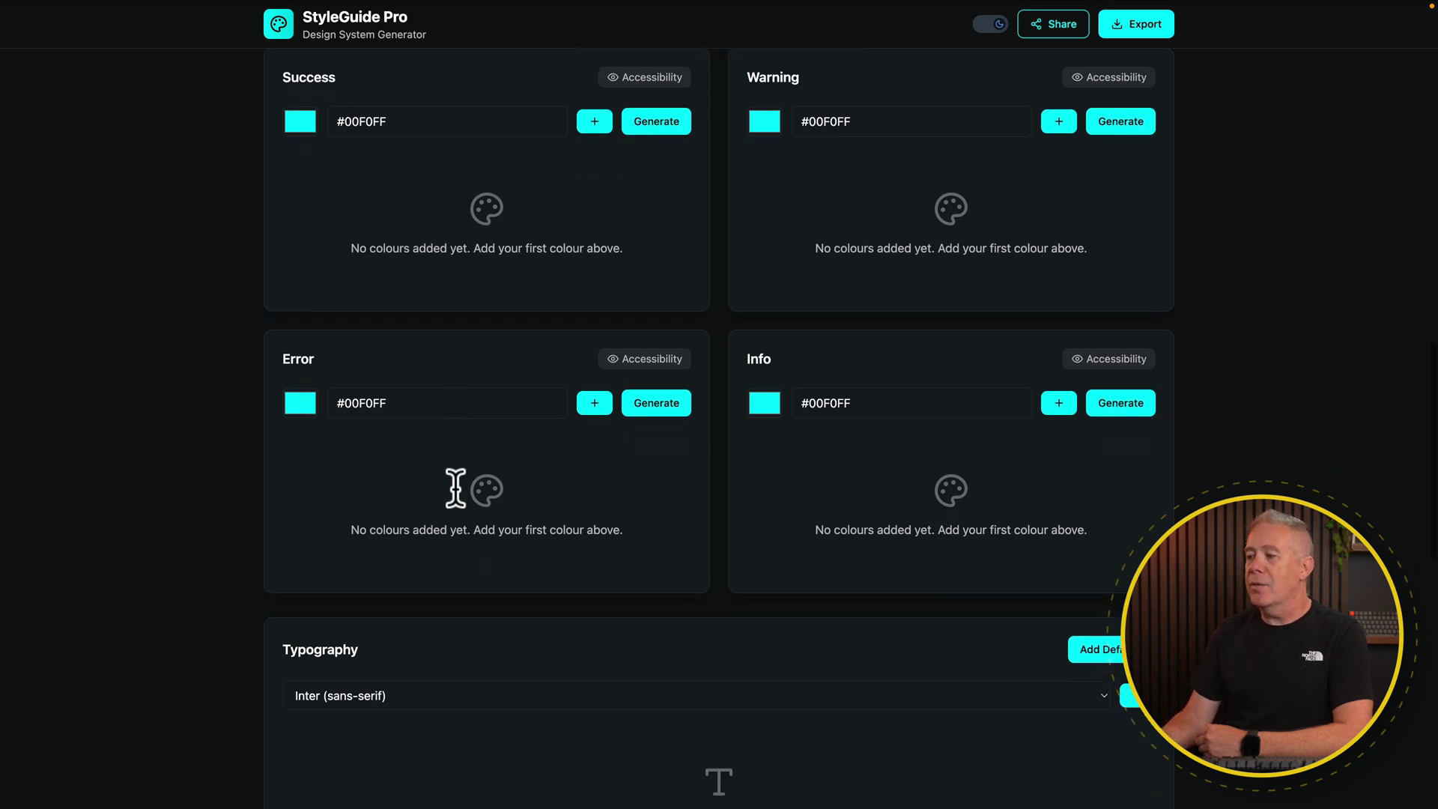
{"action": "scroll", "coordinate": [456, 487], "scroll_direction": "down", "scroll_amount": 8}
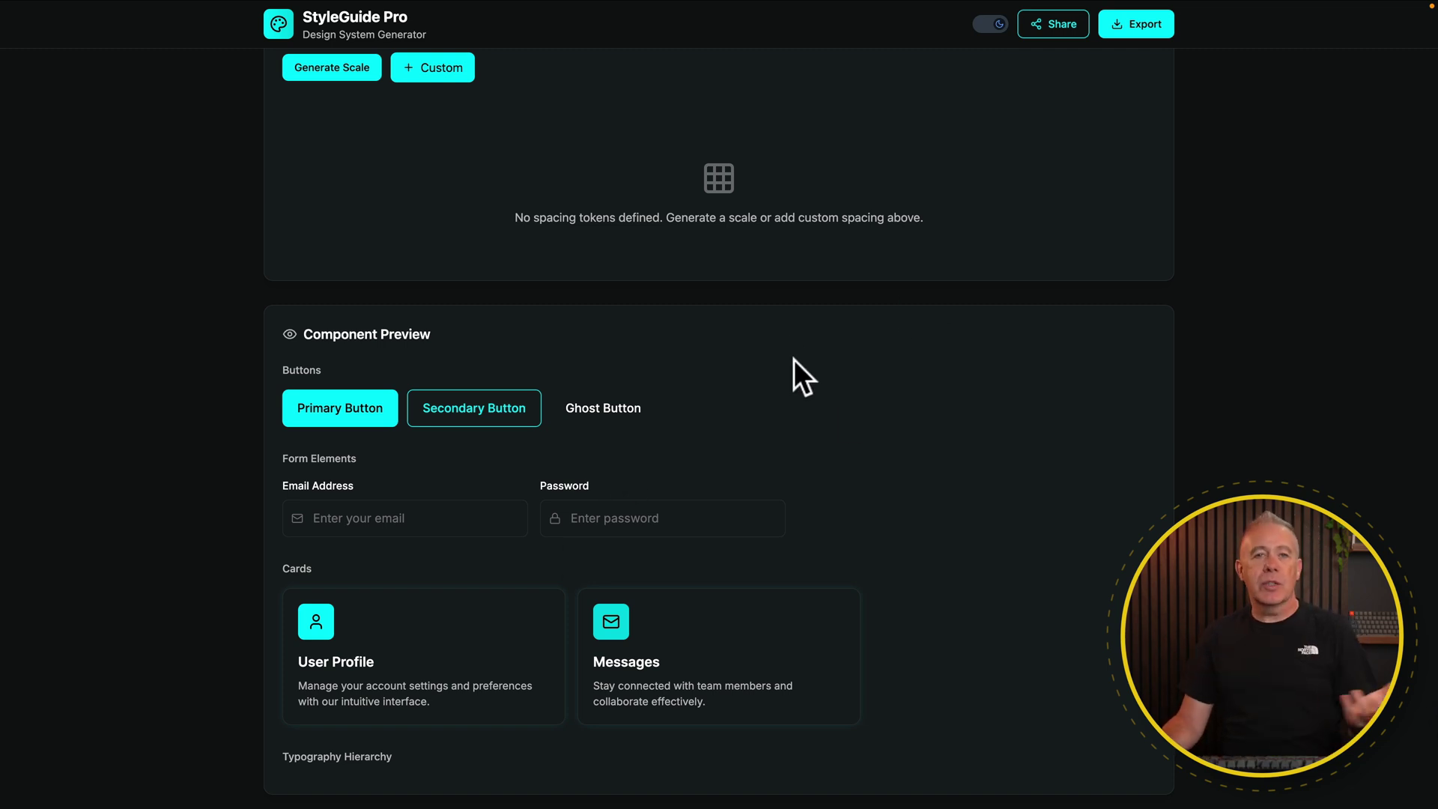
{"action": "scroll", "coordinate": [793, 360], "scroll_direction": "up", "scroll_amount": 15}
{"action": "scroll", "coordinate": [794, 359], "scroll_direction": "up", "scroll_amount": 15}
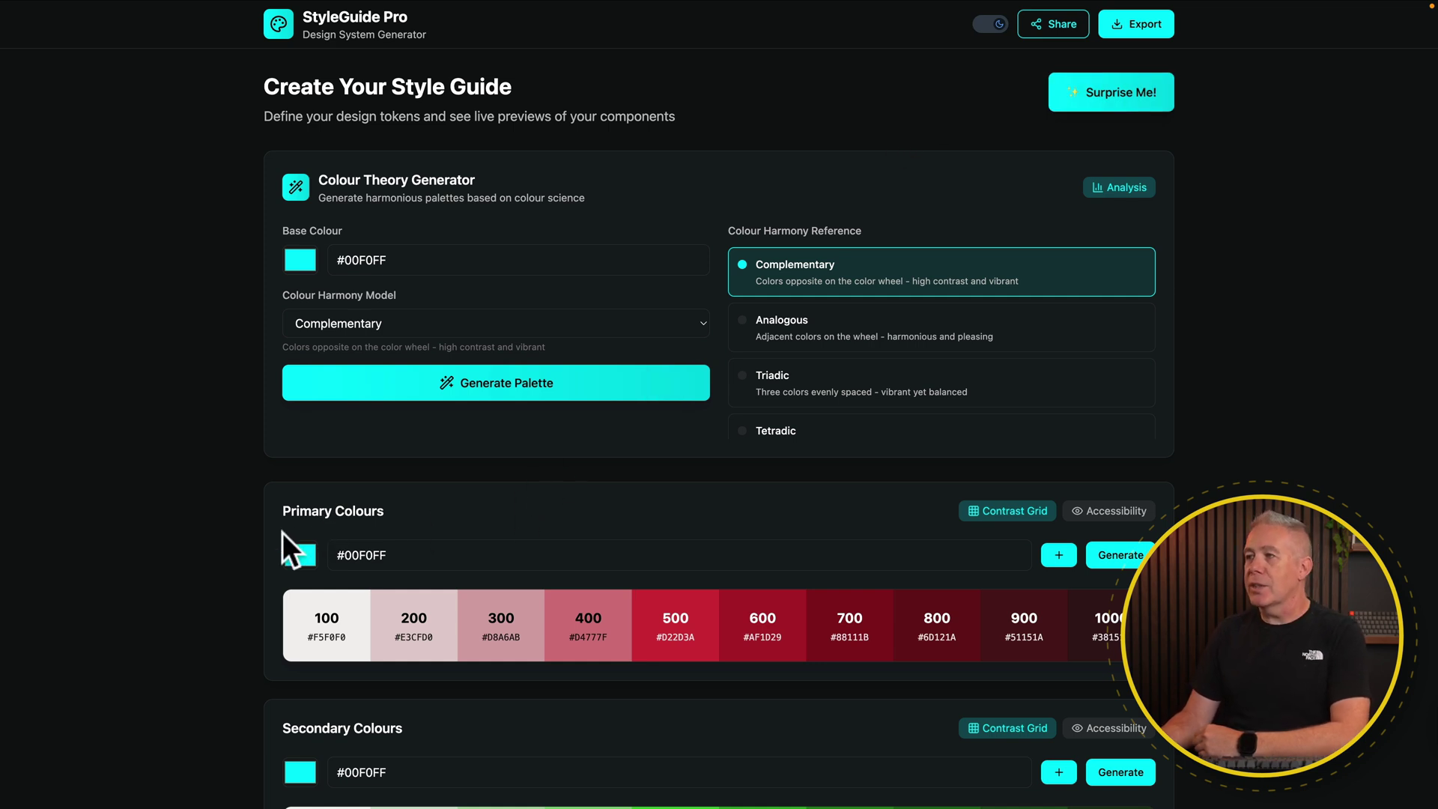
Generate a palette from base colour #00F0FF using the Analogous harmony model.
{"action": "left_click", "coordinate": [819, 345]}
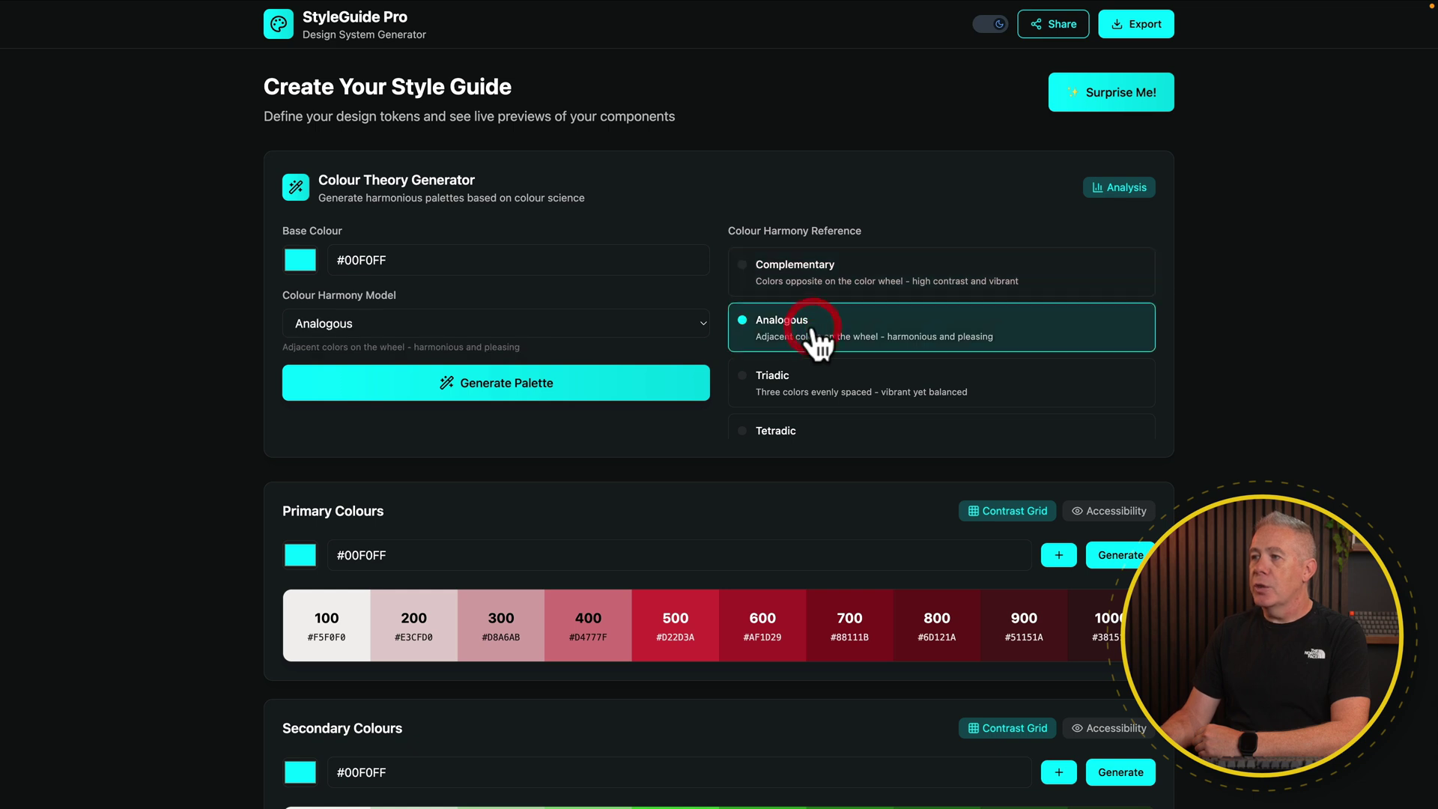
{"action": "left_click", "coordinate": [578, 391]}
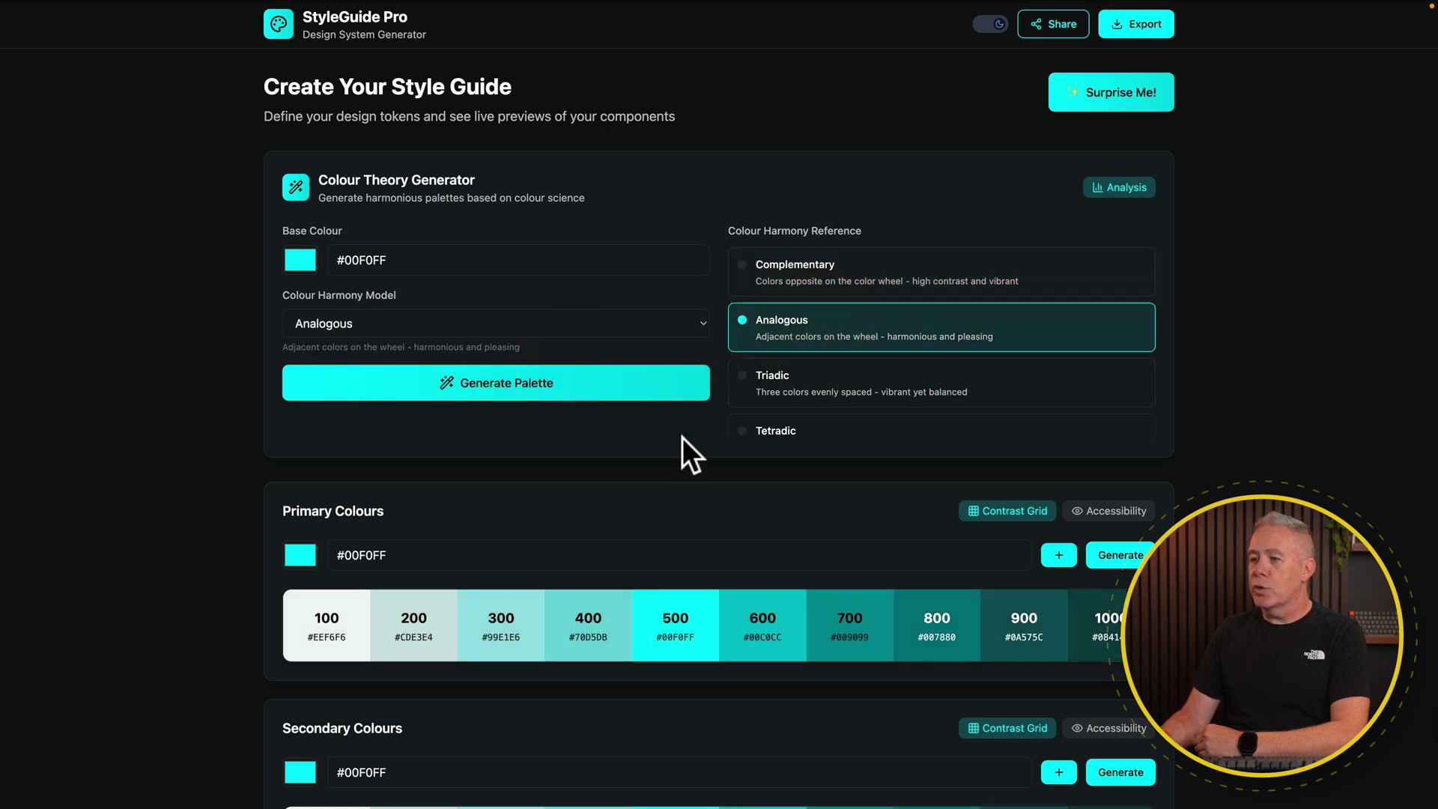
Inspect the accessibility details and the contrast grid of the Success colours, then close the grid.
{"action": "scroll", "coordinate": [682, 437], "scroll_direction": "down", "scroll_amount": 4}
{"action": "scroll", "coordinate": [682, 438], "scroll_direction": "down", "scroll_amount": 6}
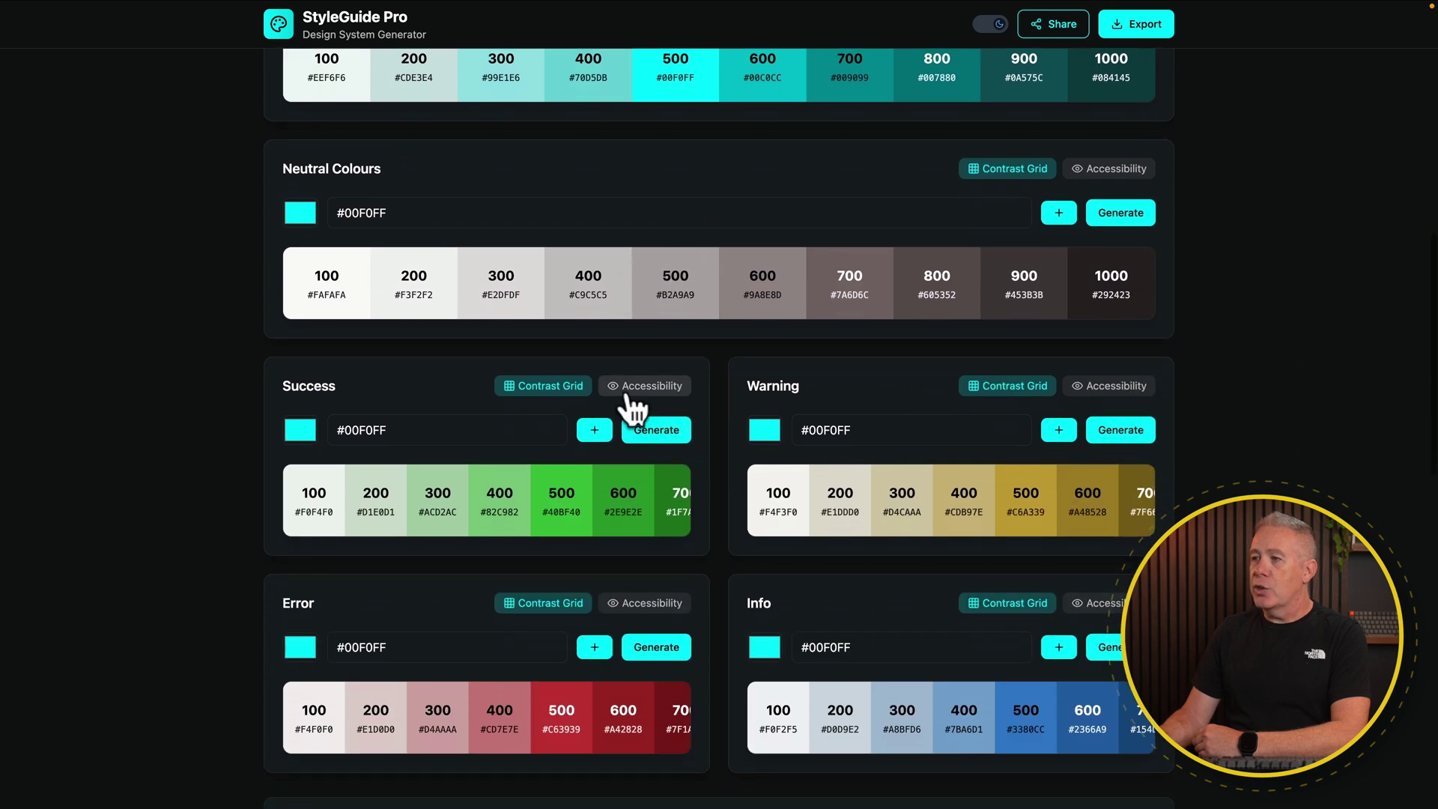
{"action": "left_click", "coordinate": [641, 386]}
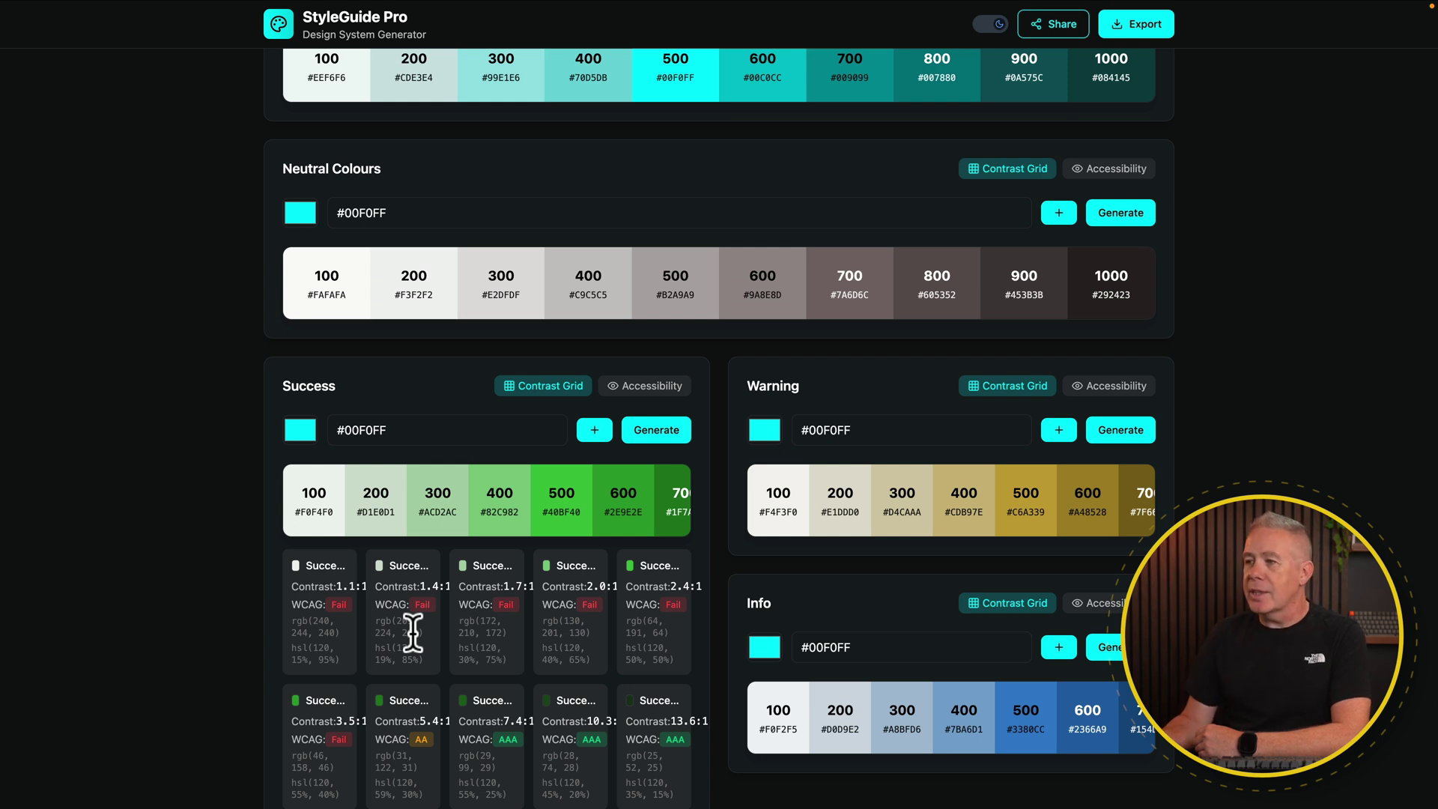
{"action": "left_click", "coordinate": [536, 385]}
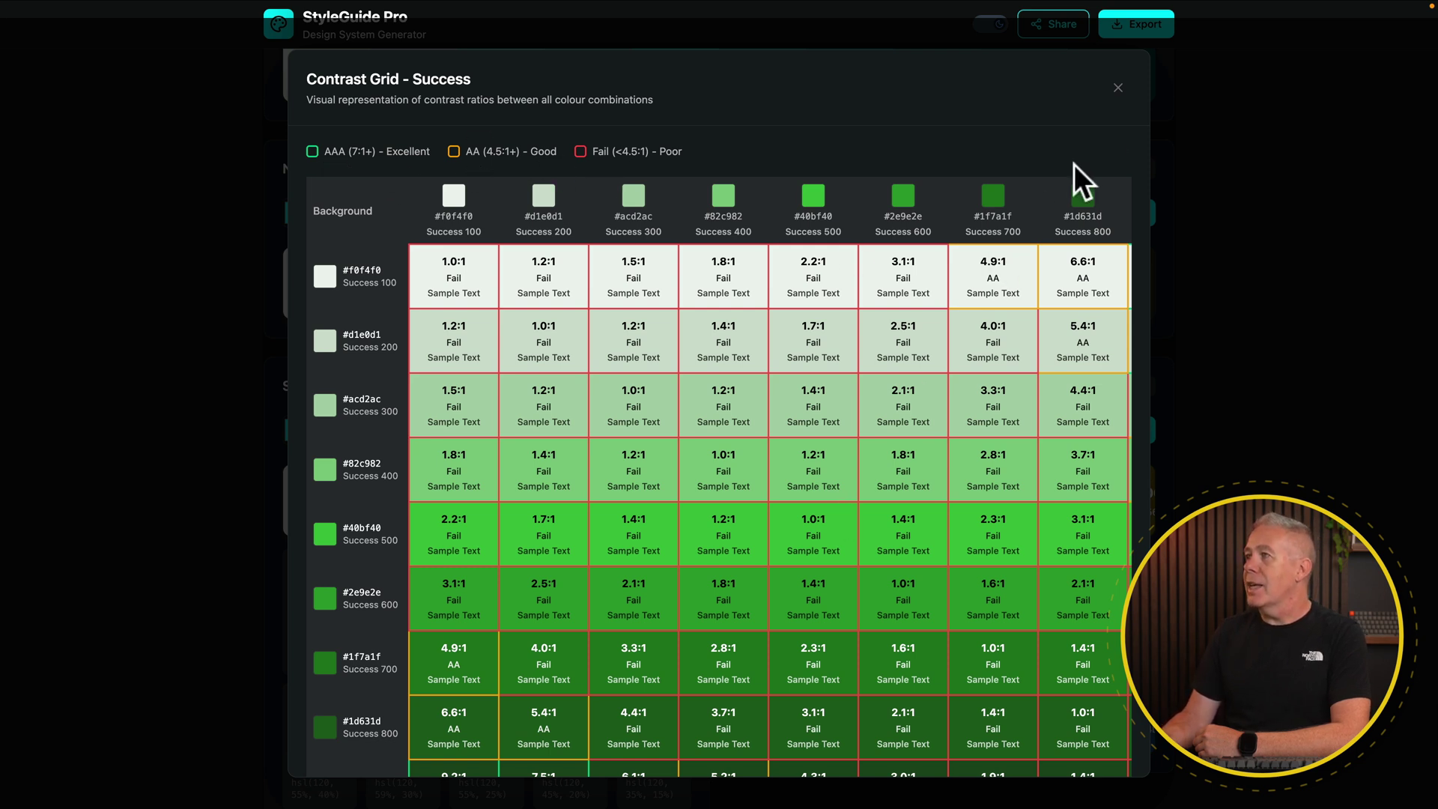
{"action": "left_click", "coordinate": [1119, 88]}
Choose Nunito (sans-serif) as the typography font and add the default text styles.
{"action": "scroll", "coordinate": [1095, 547], "scroll_direction": "down", "scroll_amount": 10}
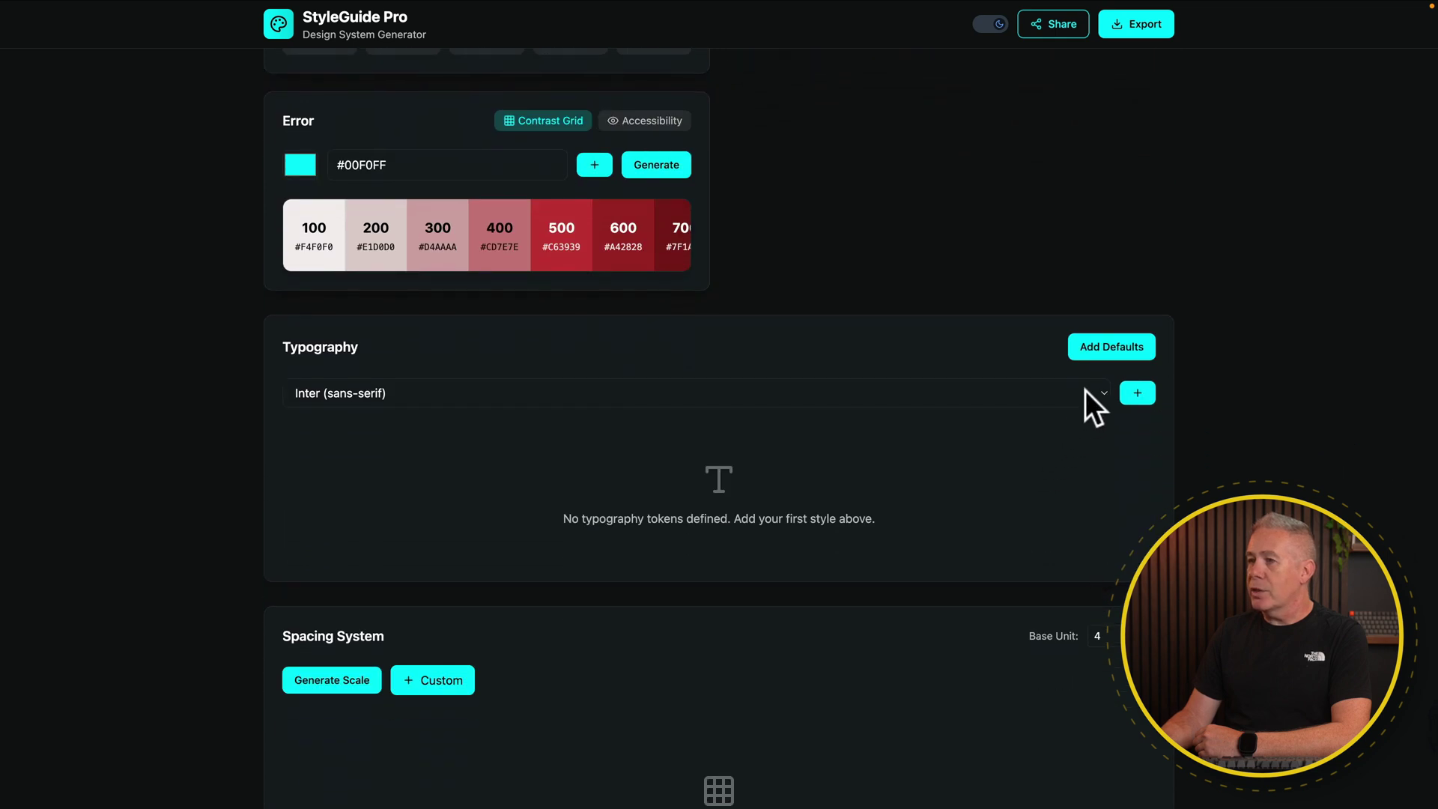
{"action": "left_click", "coordinate": [1087, 391]}
{"action": "left_click", "coordinate": [496, 522]}
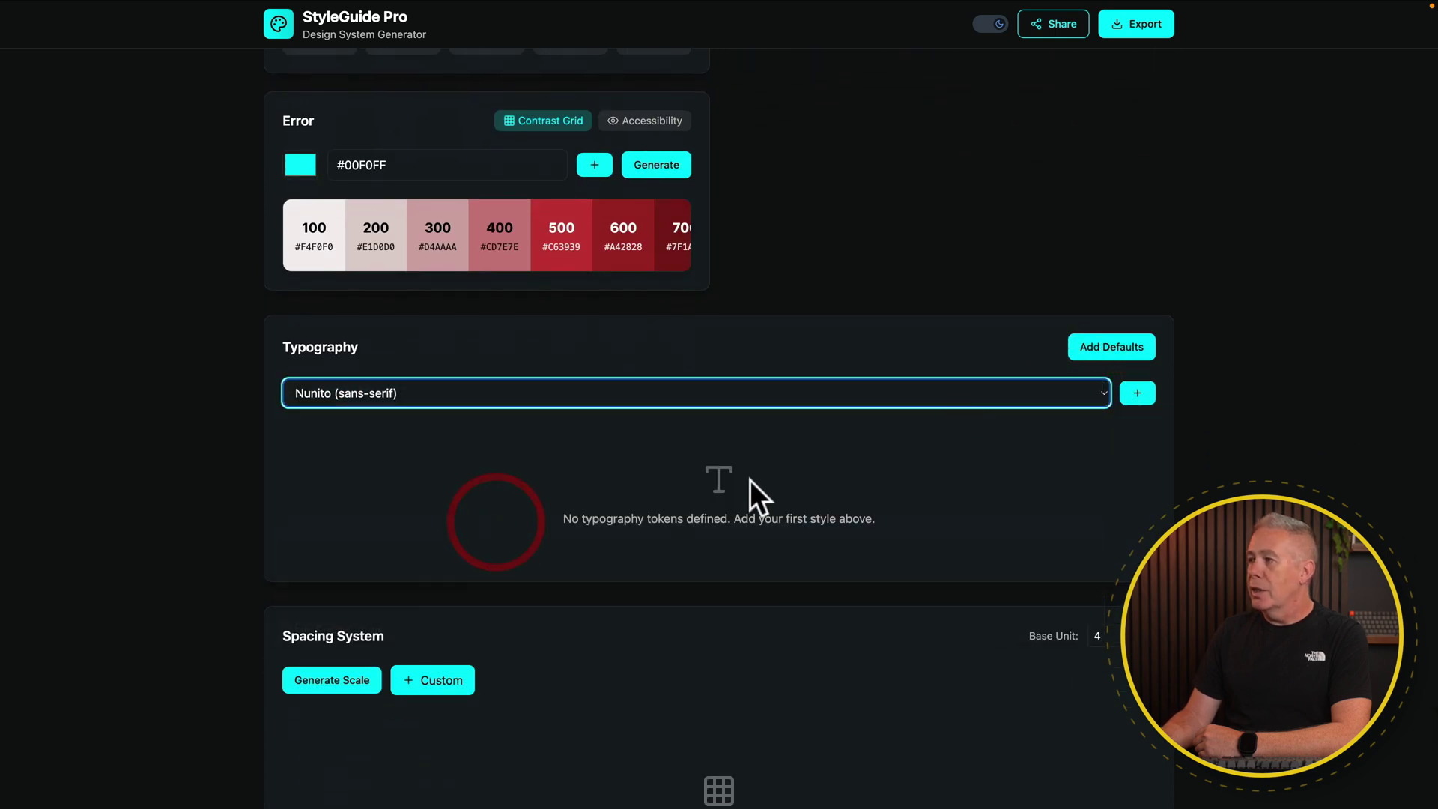
{"action": "left_click", "coordinate": [1104, 349]}
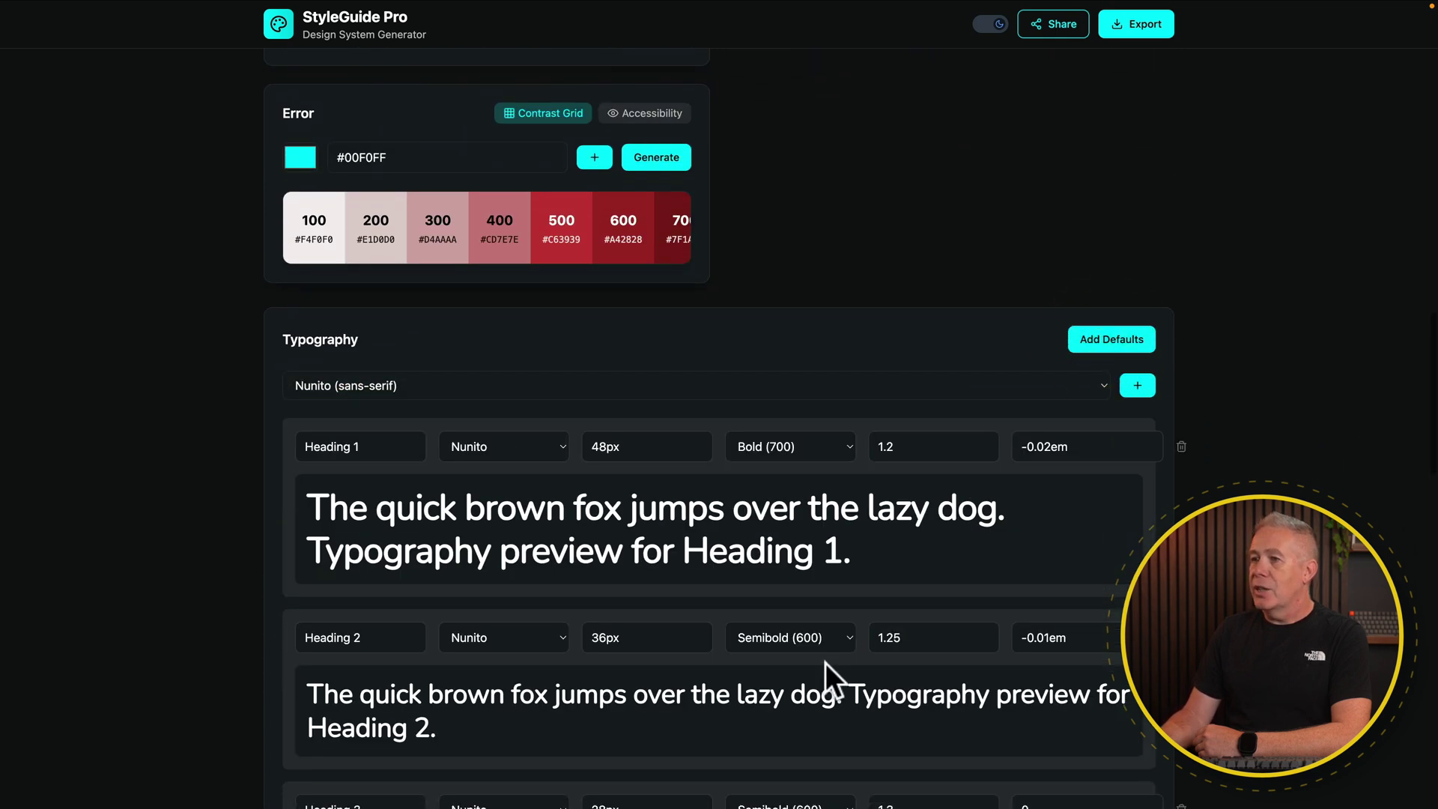
Set the spacing system's base unit to 8 px and generate the spacing scale.
{"action": "scroll", "coordinate": [825, 663], "scroll_direction": "down", "scroll_amount": 8}
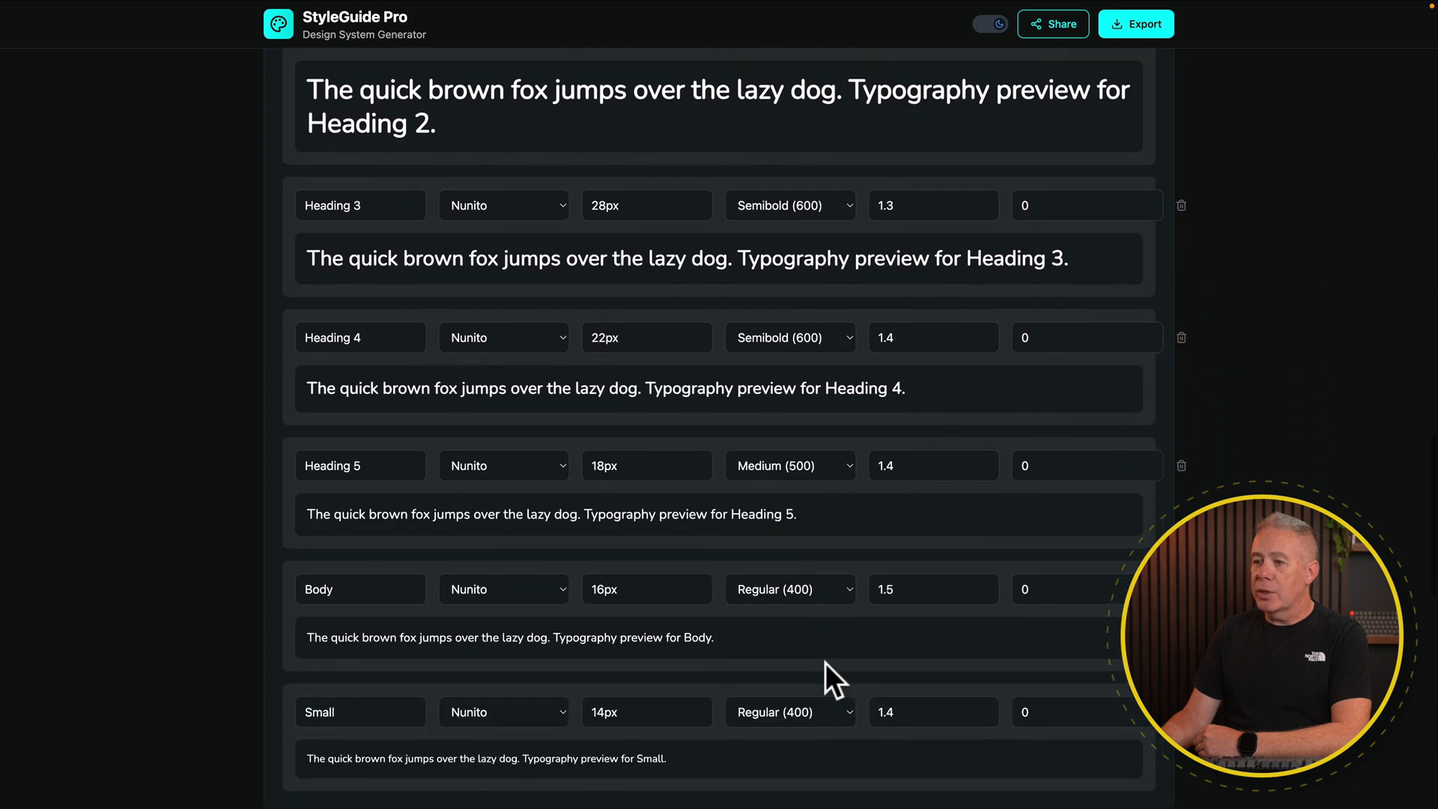
{"action": "scroll", "coordinate": [825, 663], "scroll_direction": "down", "scroll_amount": 6}
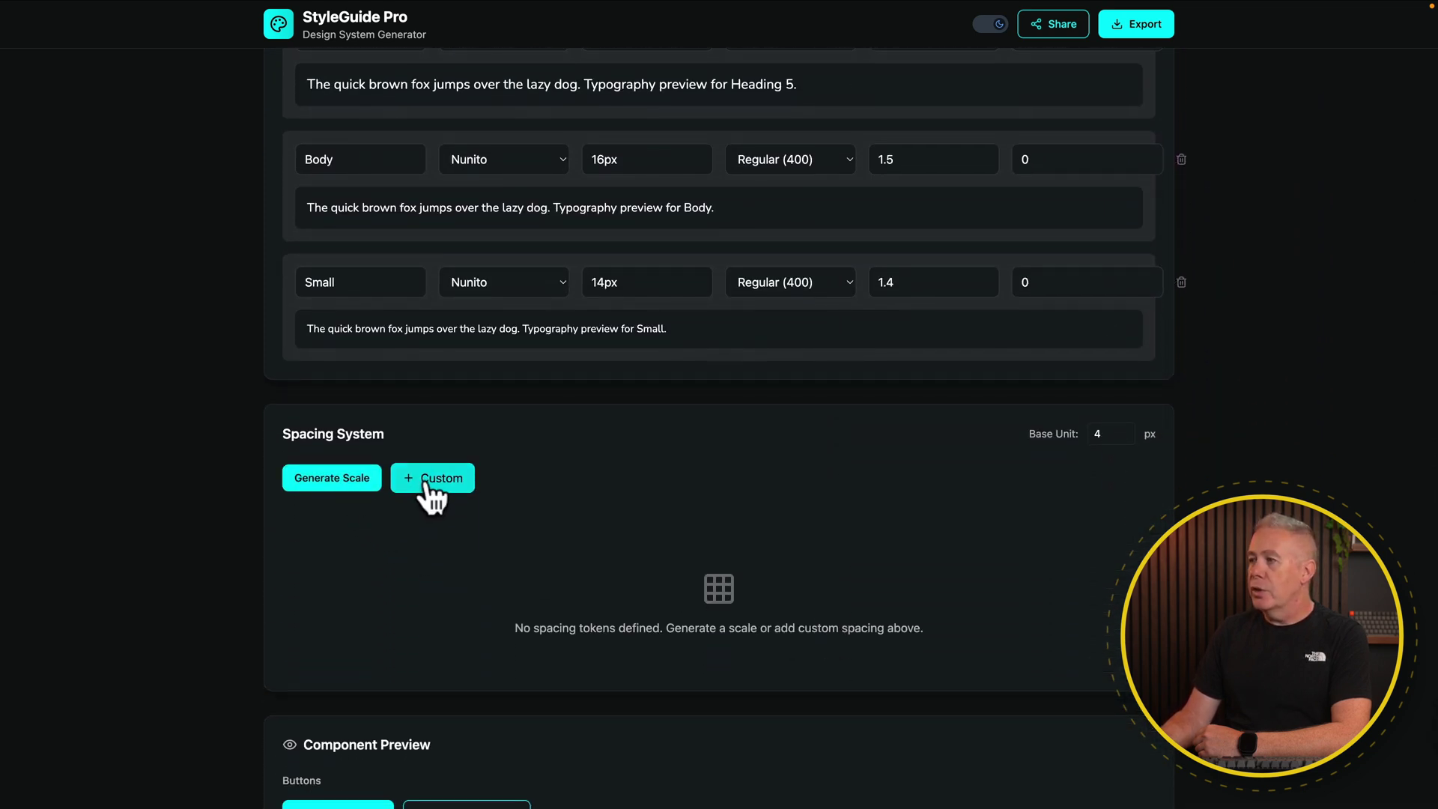
{"action": "left_click", "coordinate": [1073, 428]}
{"action": "type", "text": "8"}
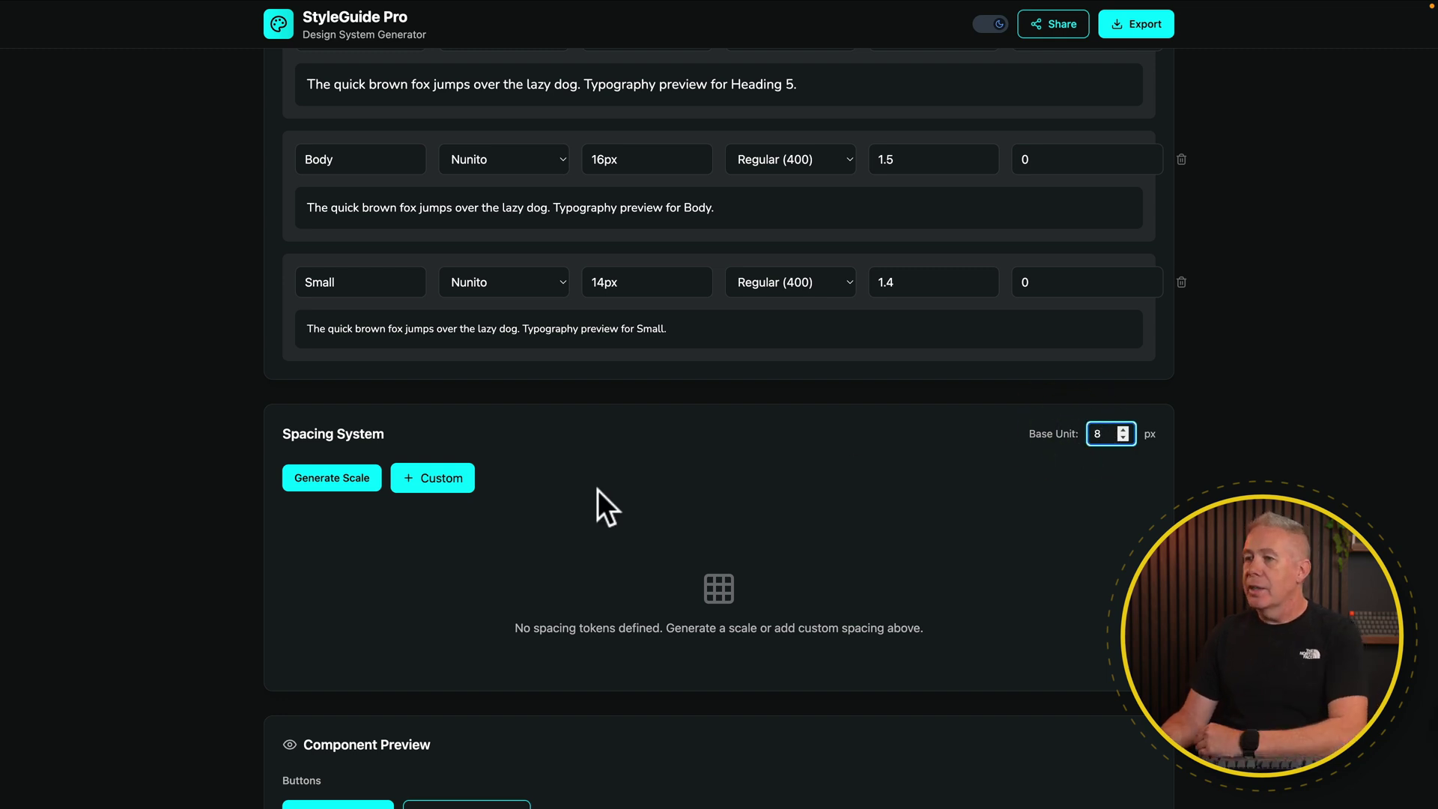
{"action": "left_click", "coordinate": [322, 484]}
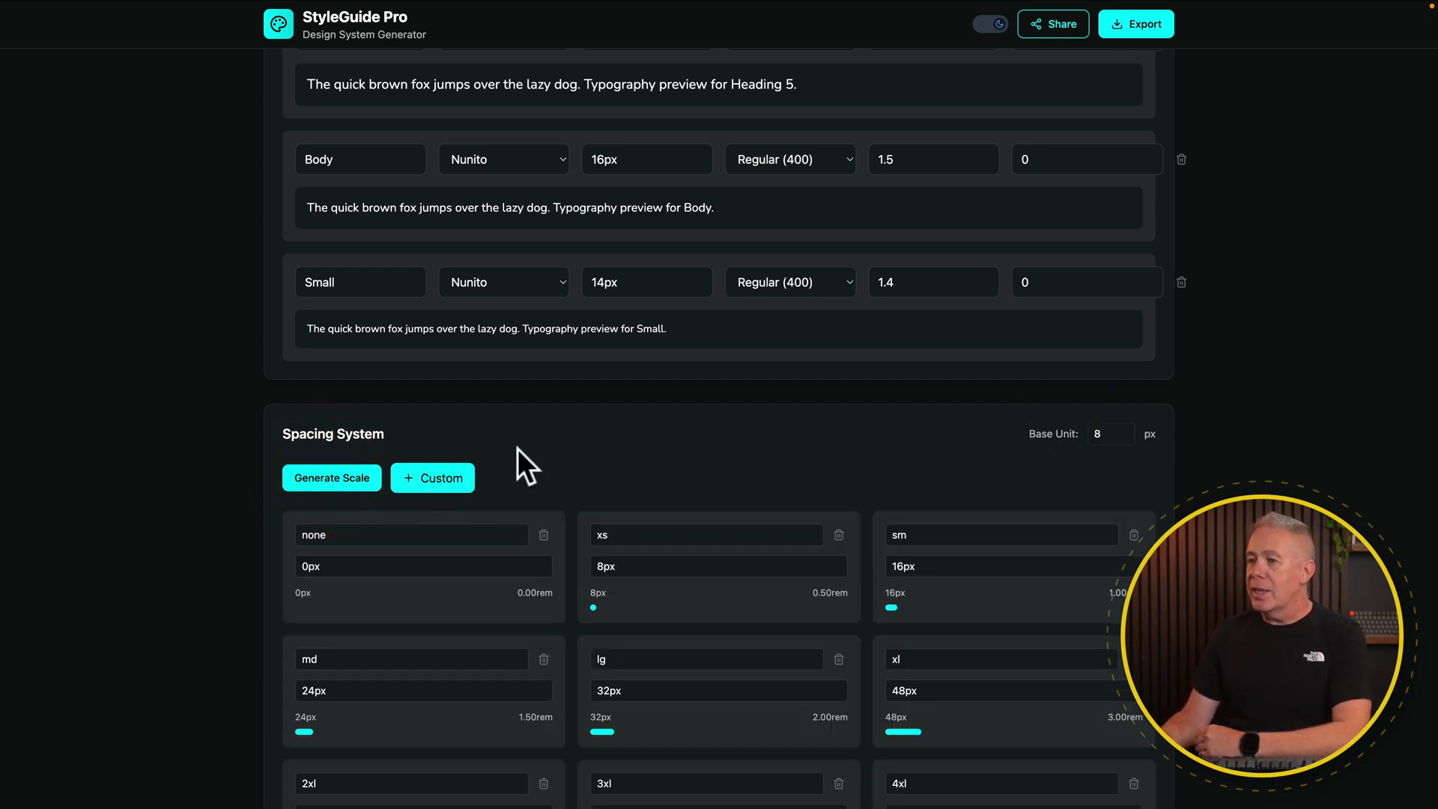
Review the spacing tokens, the visual scale preview and the component preview with its buttons, cards and headings.
{"action": "scroll", "coordinate": [519, 448], "scroll_direction": "down", "scroll_amount": 8}
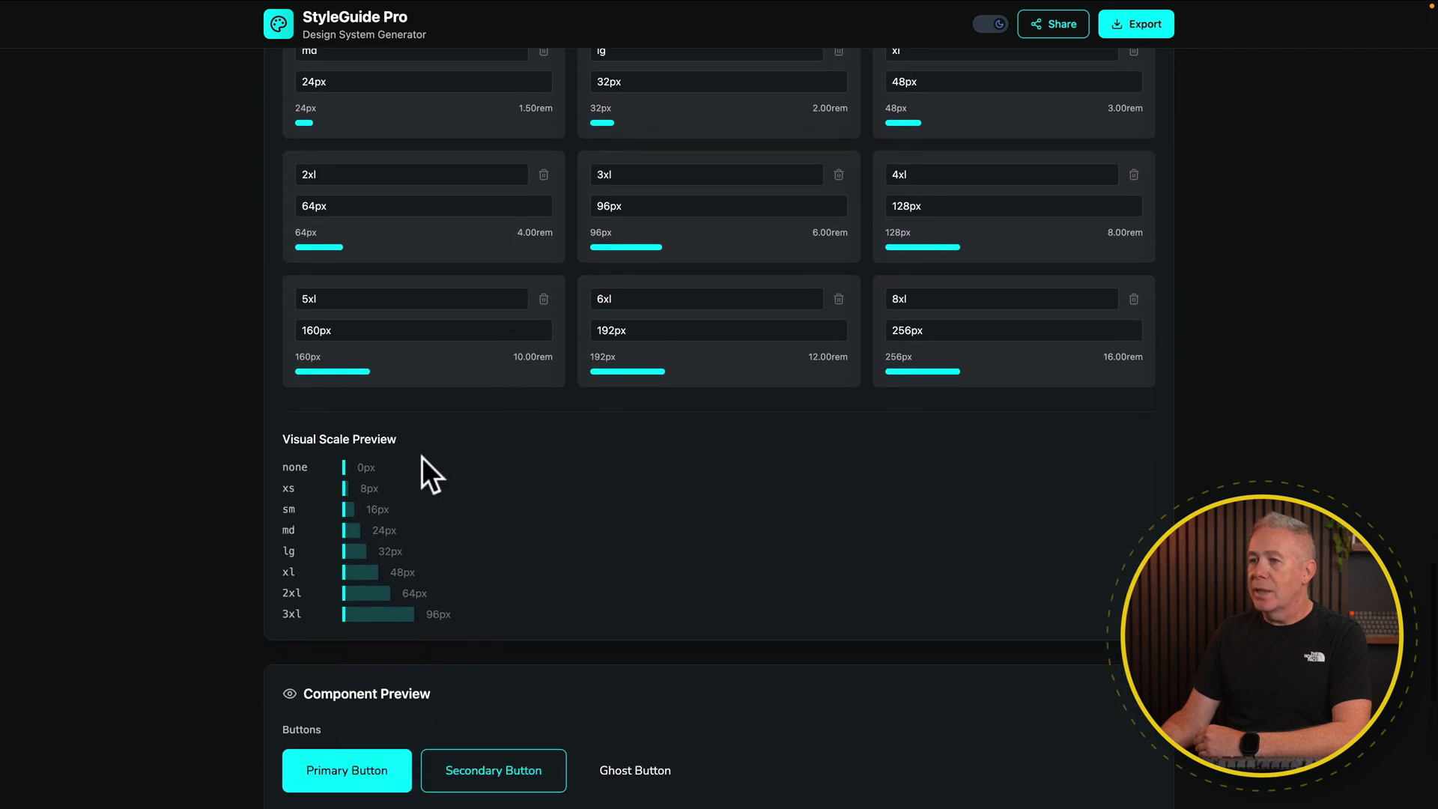
{"action": "scroll", "coordinate": [847, 559], "scroll_direction": "down", "scroll_amount": 6}
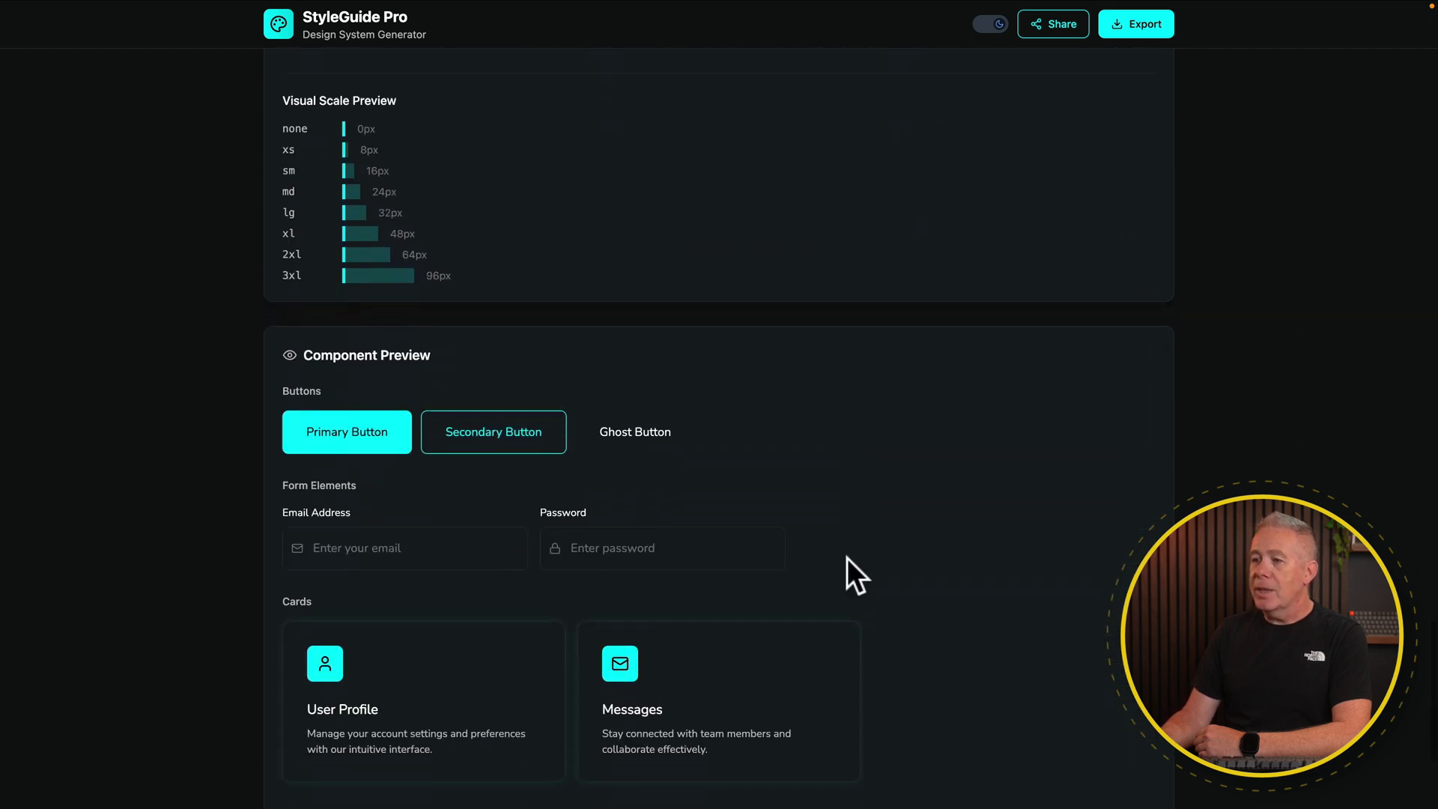
{"action": "scroll", "coordinate": [942, 501], "scroll_direction": "down", "scroll_amount": 3}
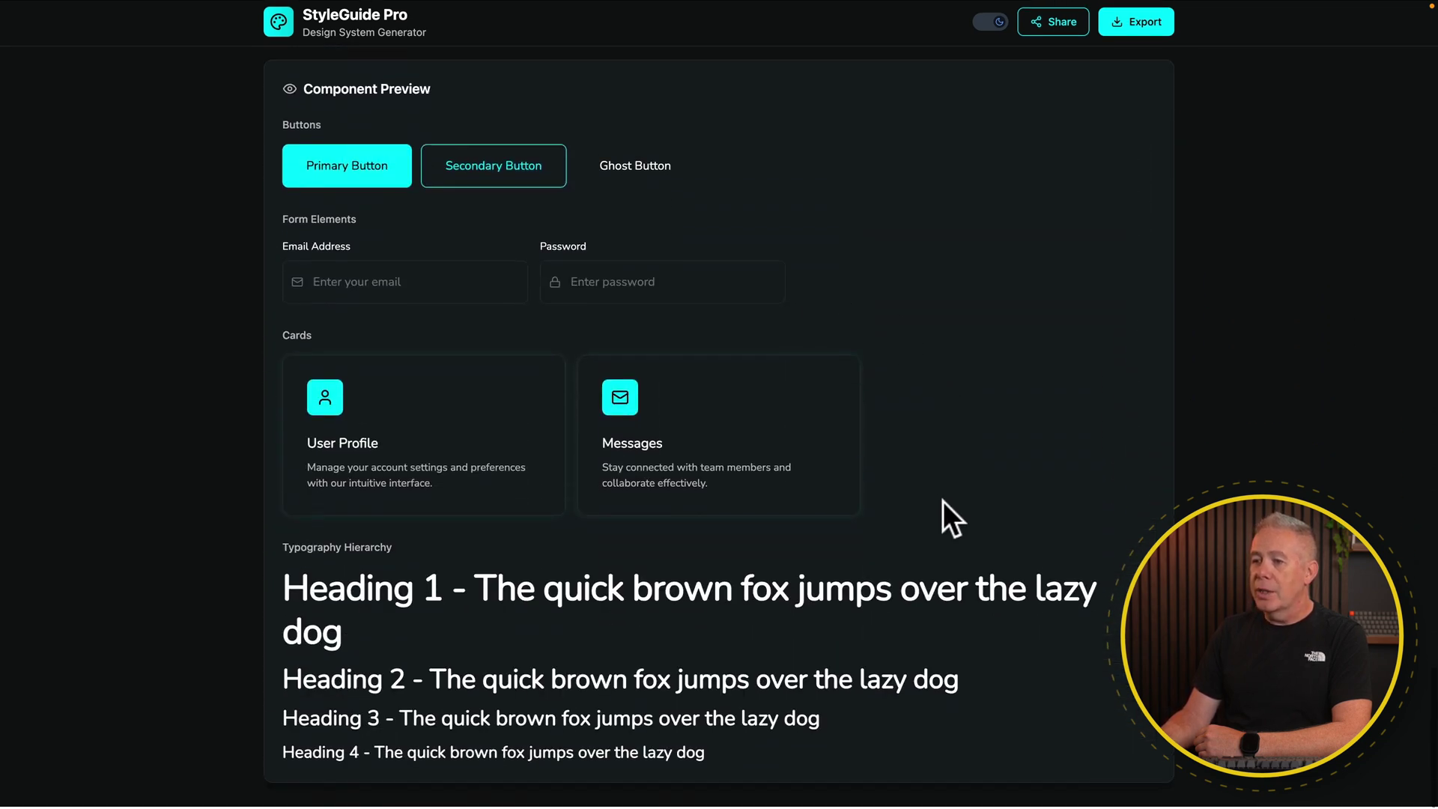
{"action": "scroll", "coordinate": [943, 501], "scroll_direction": "up", "scroll_amount": 2}
{"action": "scroll", "coordinate": [942, 501], "scroll_direction": "up", "scroll_amount": 20}
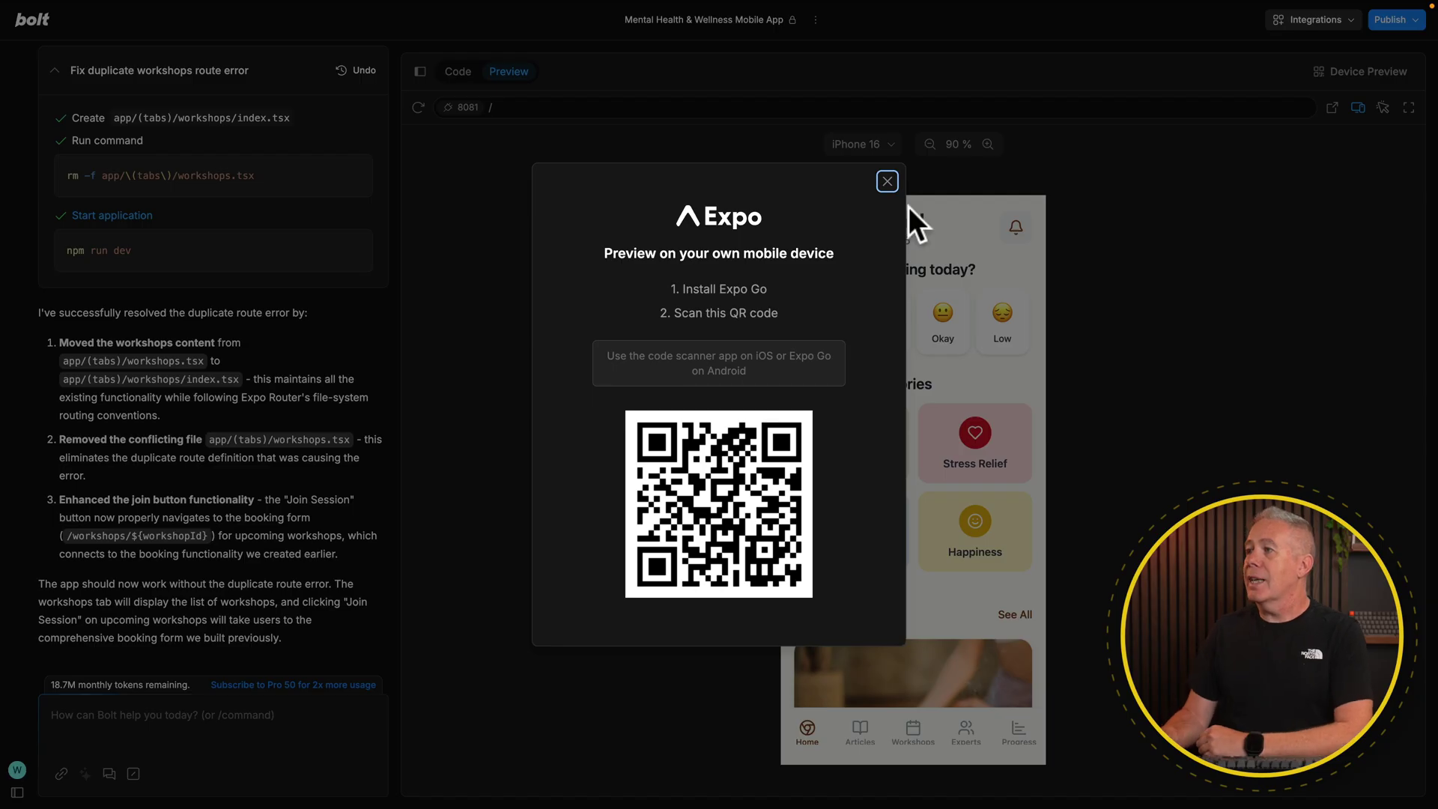
In Bolt, dismiss the Expo device preview dialog and look through the wellness app's Home screen.
{"action": "left_click", "coordinate": [887, 182]}
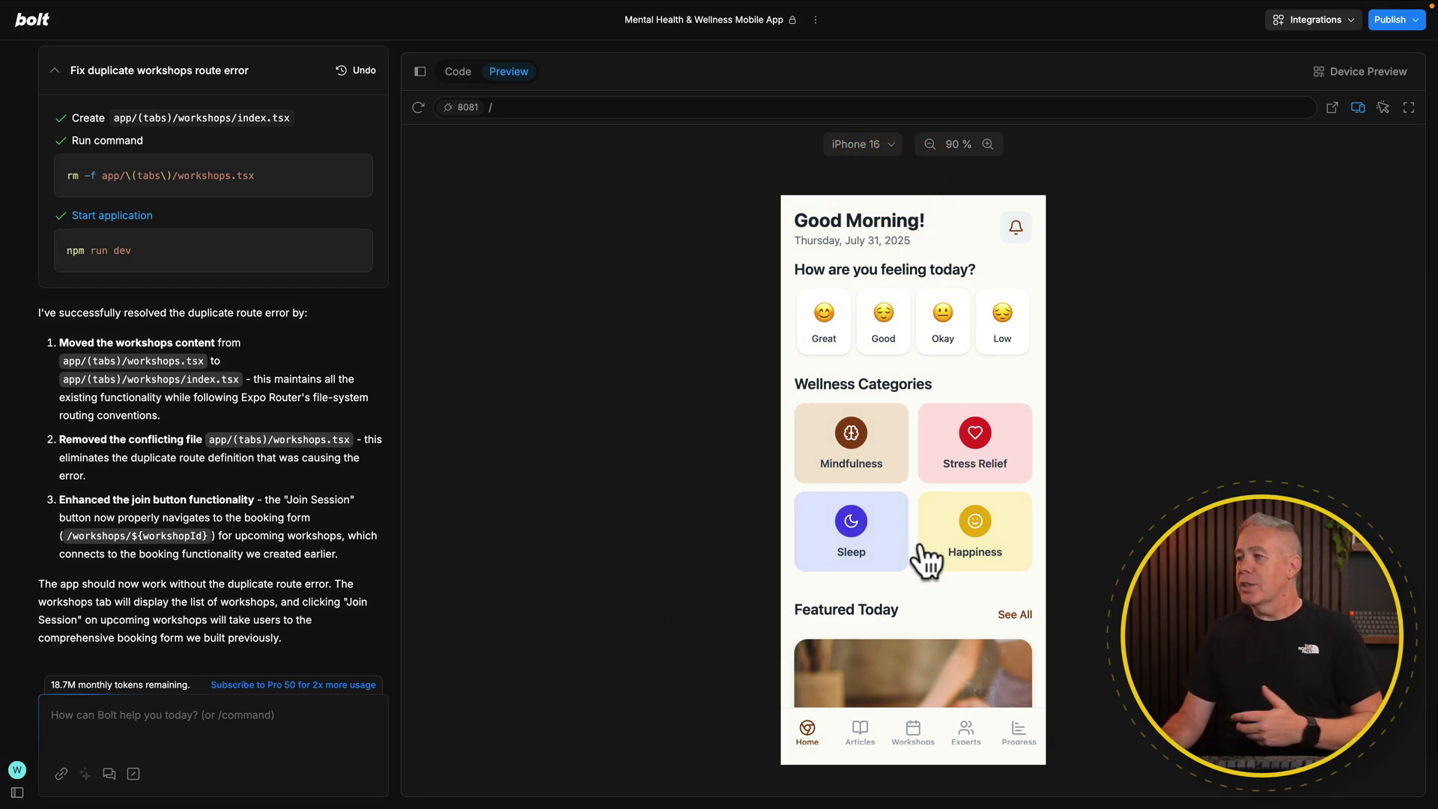
{"action": "scroll", "coordinate": [929, 560], "scroll_direction": "down", "scroll_amount": 6}
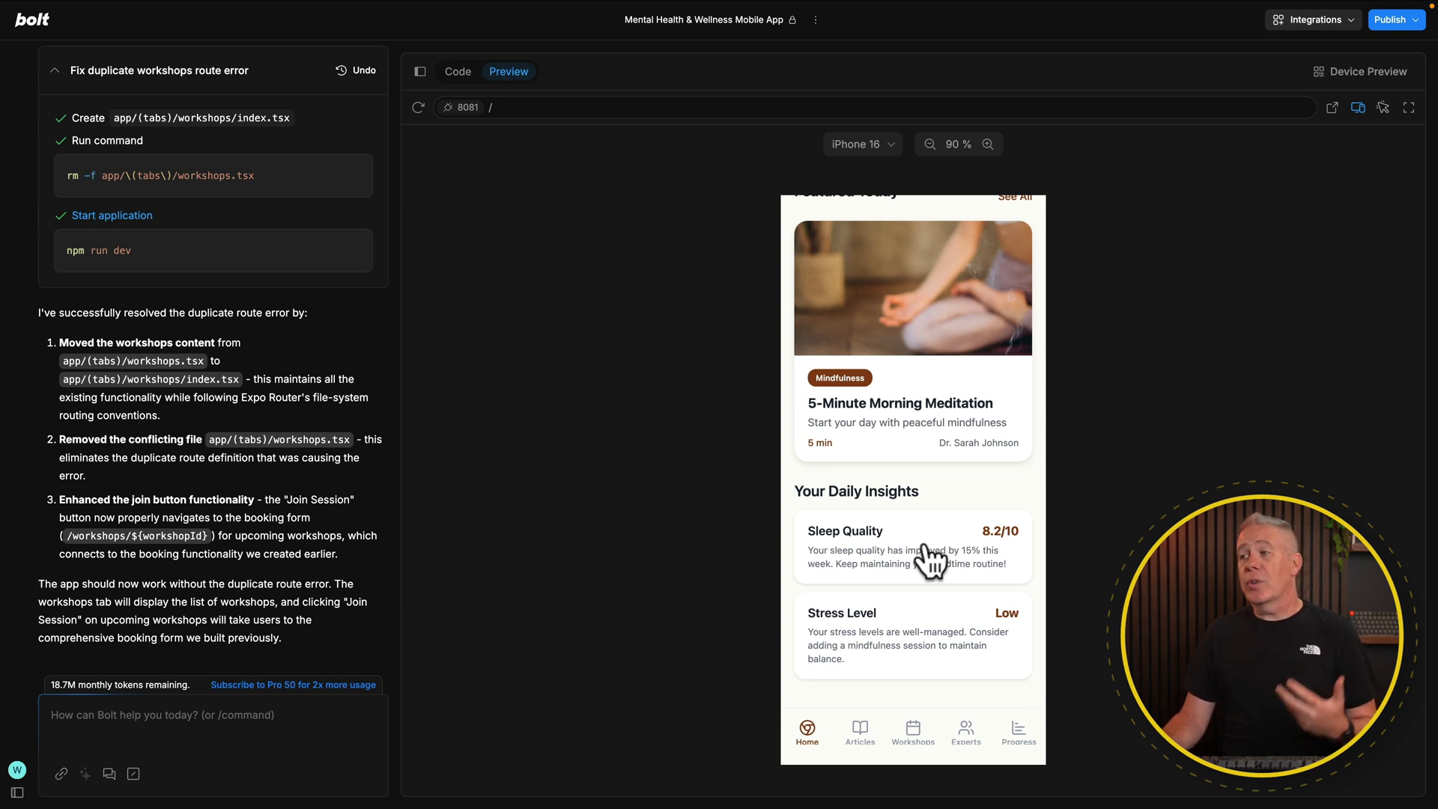
{"action": "scroll", "coordinate": [931, 560], "scroll_direction": "up", "scroll_amount": 5}
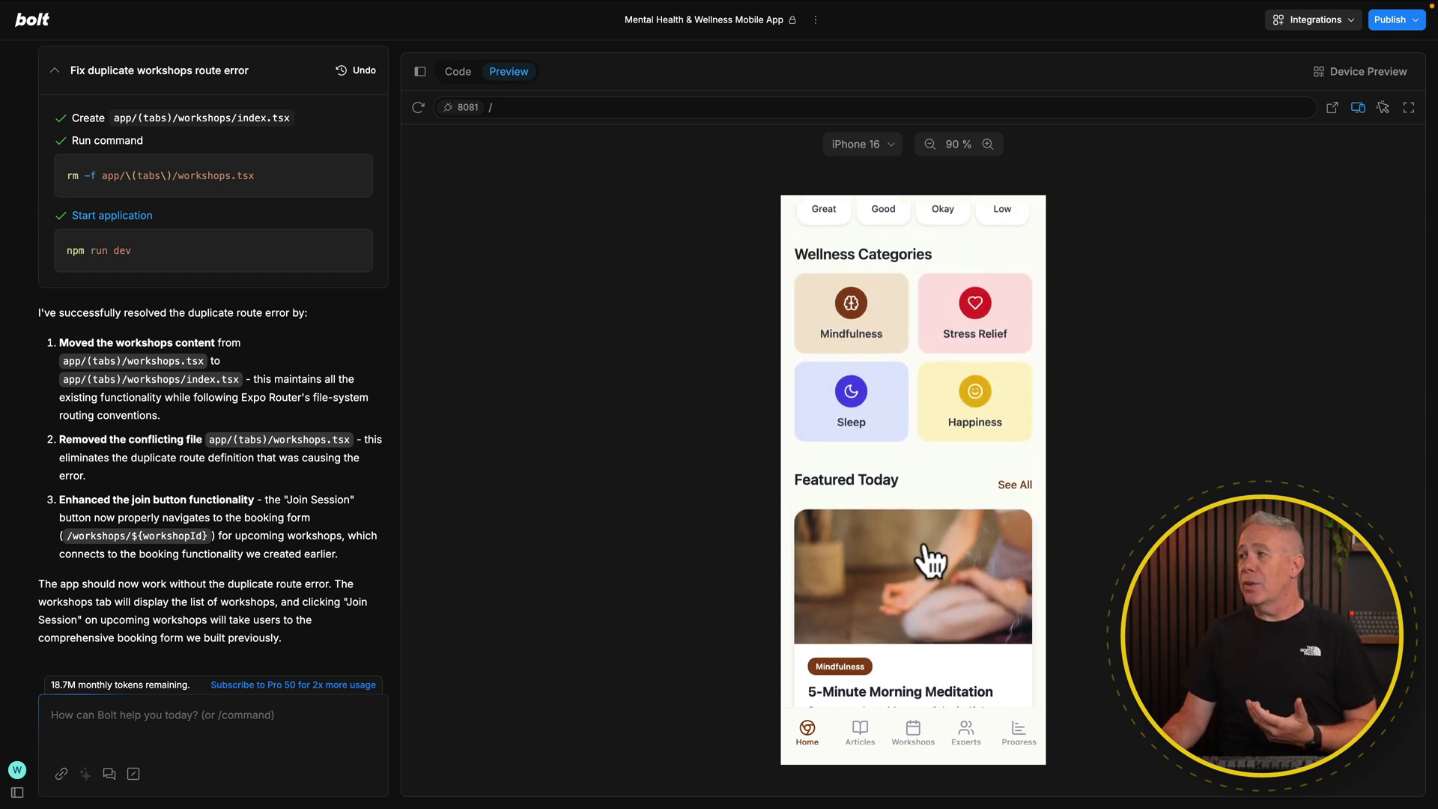
{"action": "scroll", "coordinate": [931, 560], "scroll_direction": "up", "scroll_amount": 2}
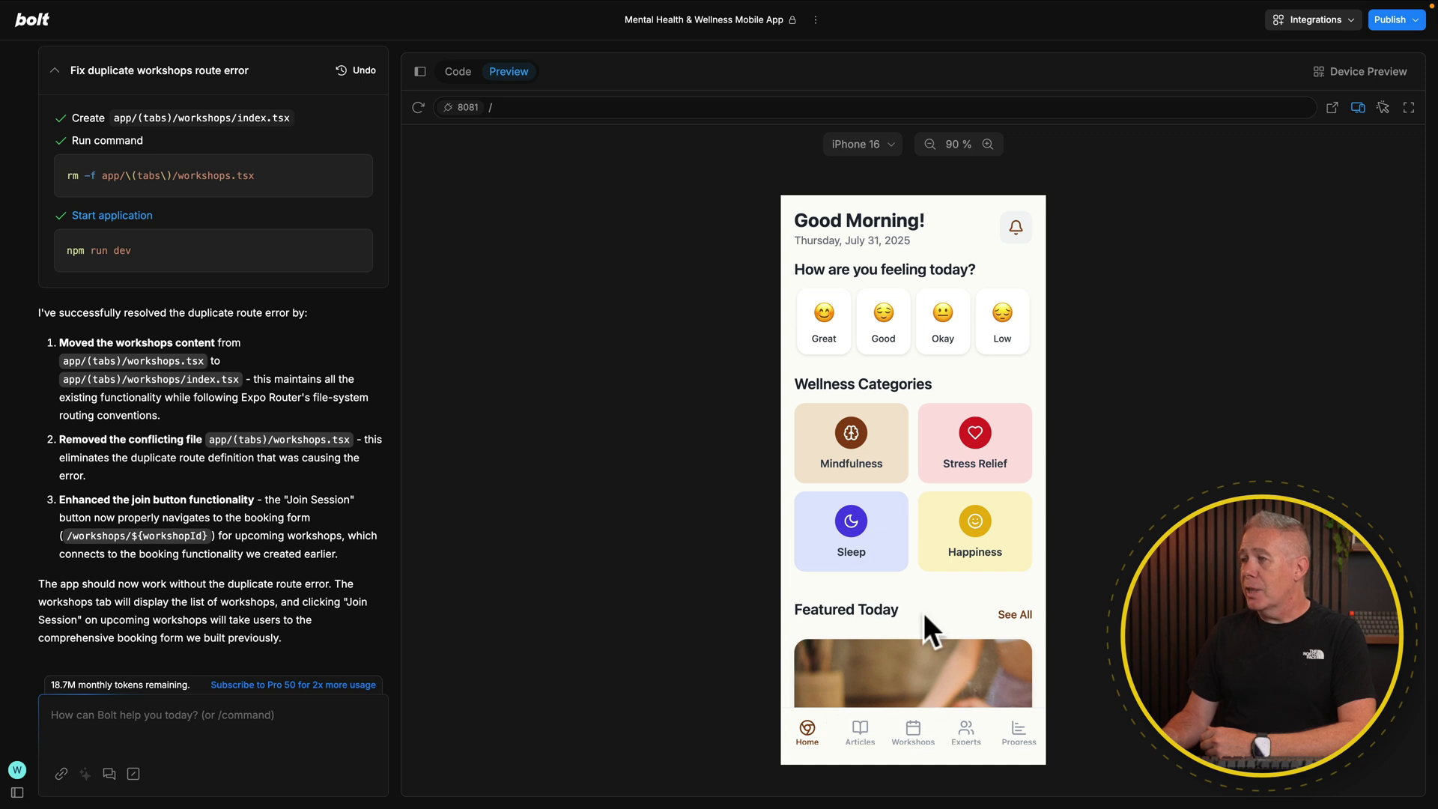
{"action": "scroll", "coordinate": [924, 612], "scroll_direction": "down", "scroll_amount": 5}
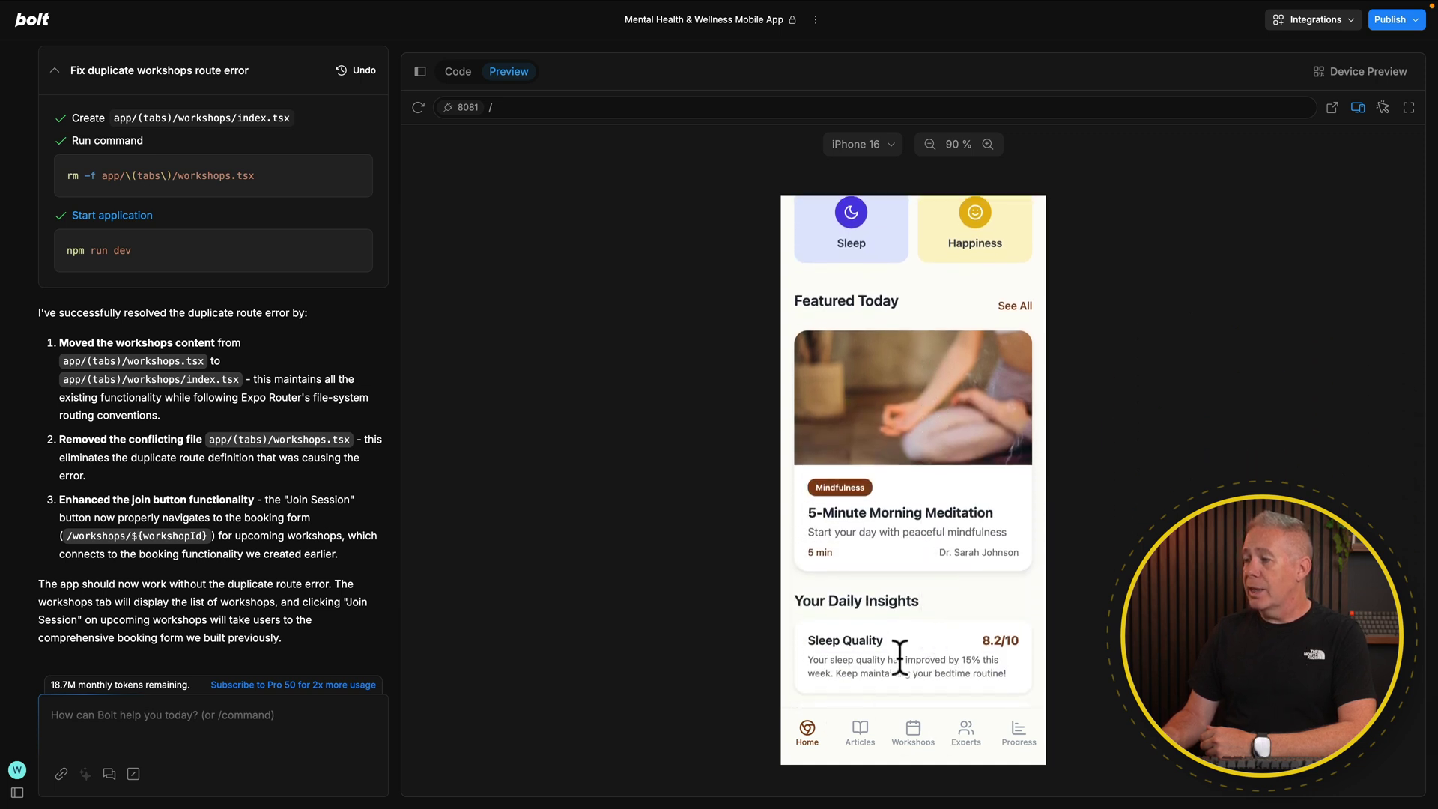
View the app's Articles screen and read through the article The Science Behind Sleep.
{"action": "left_click", "coordinate": [860, 731]}
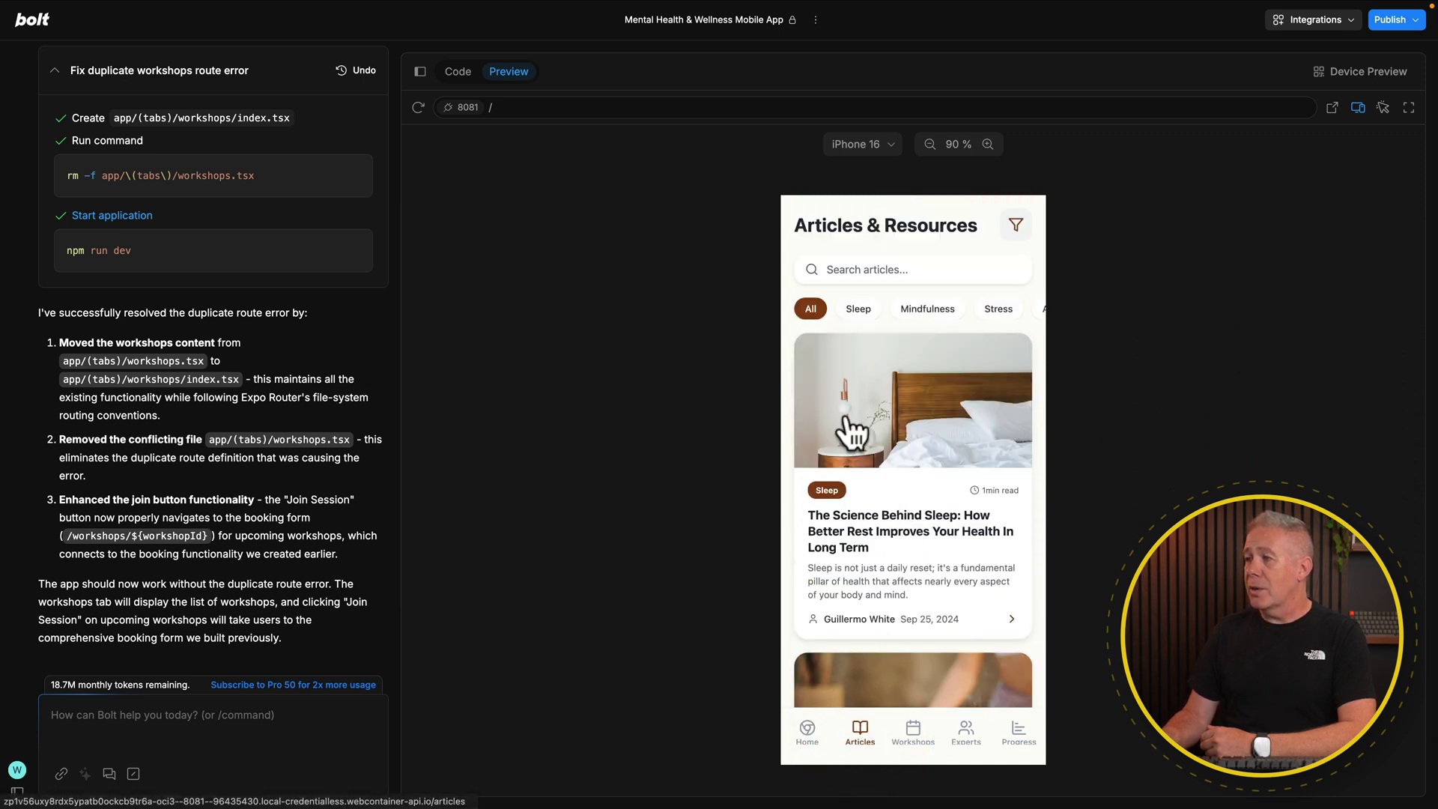
{"action": "left_click", "coordinate": [873, 419]}
{"action": "scroll", "coordinate": [895, 514], "scroll_direction": "down", "scroll_amount": 3}
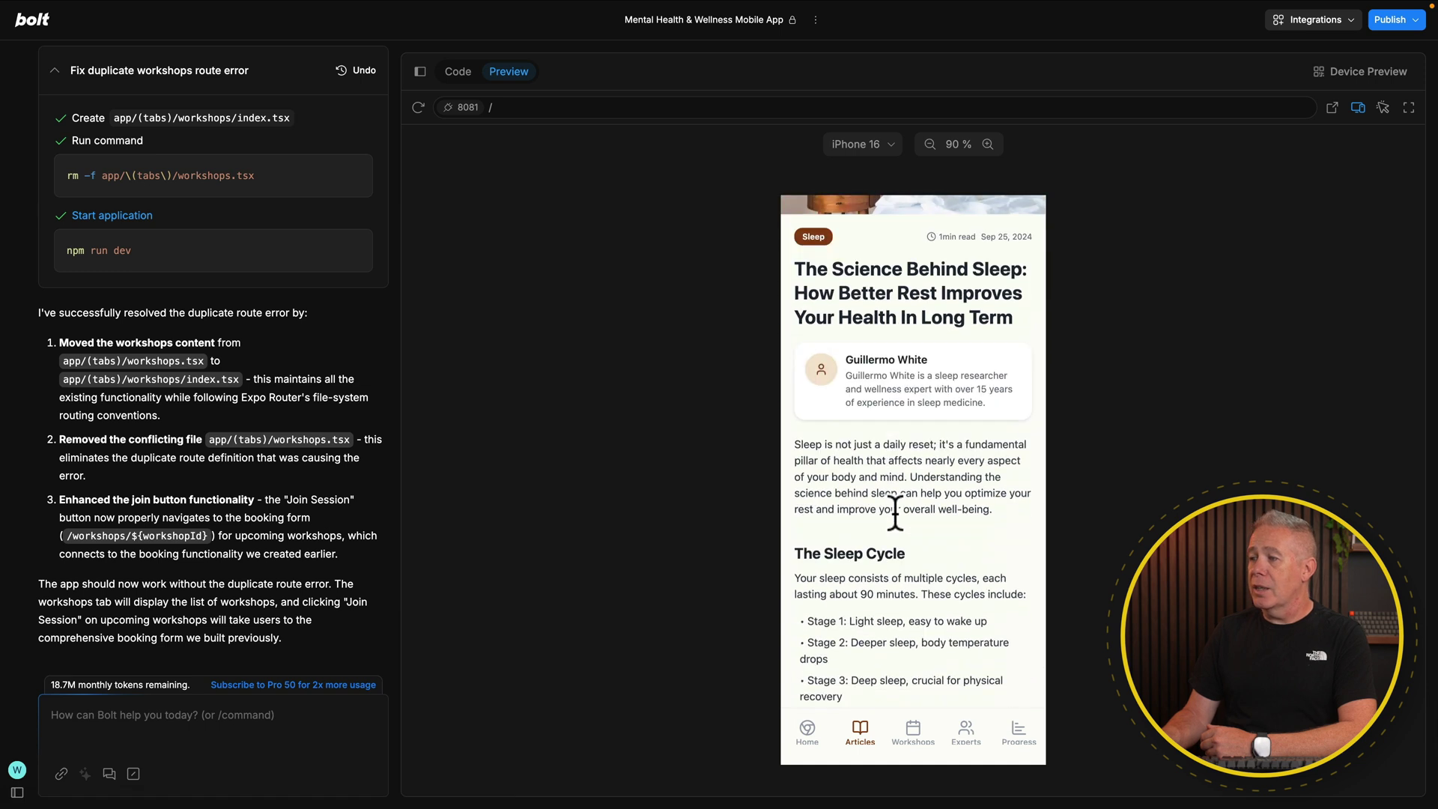
{"action": "scroll", "coordinate": [895, 514], "scroll_direction": "down", "scroll_amount": 5}
View the Workshops screen, join the Understanding Your Mental Health session and look through its booking form.
{"action": "left_click", "coordinate": [913, 732]}
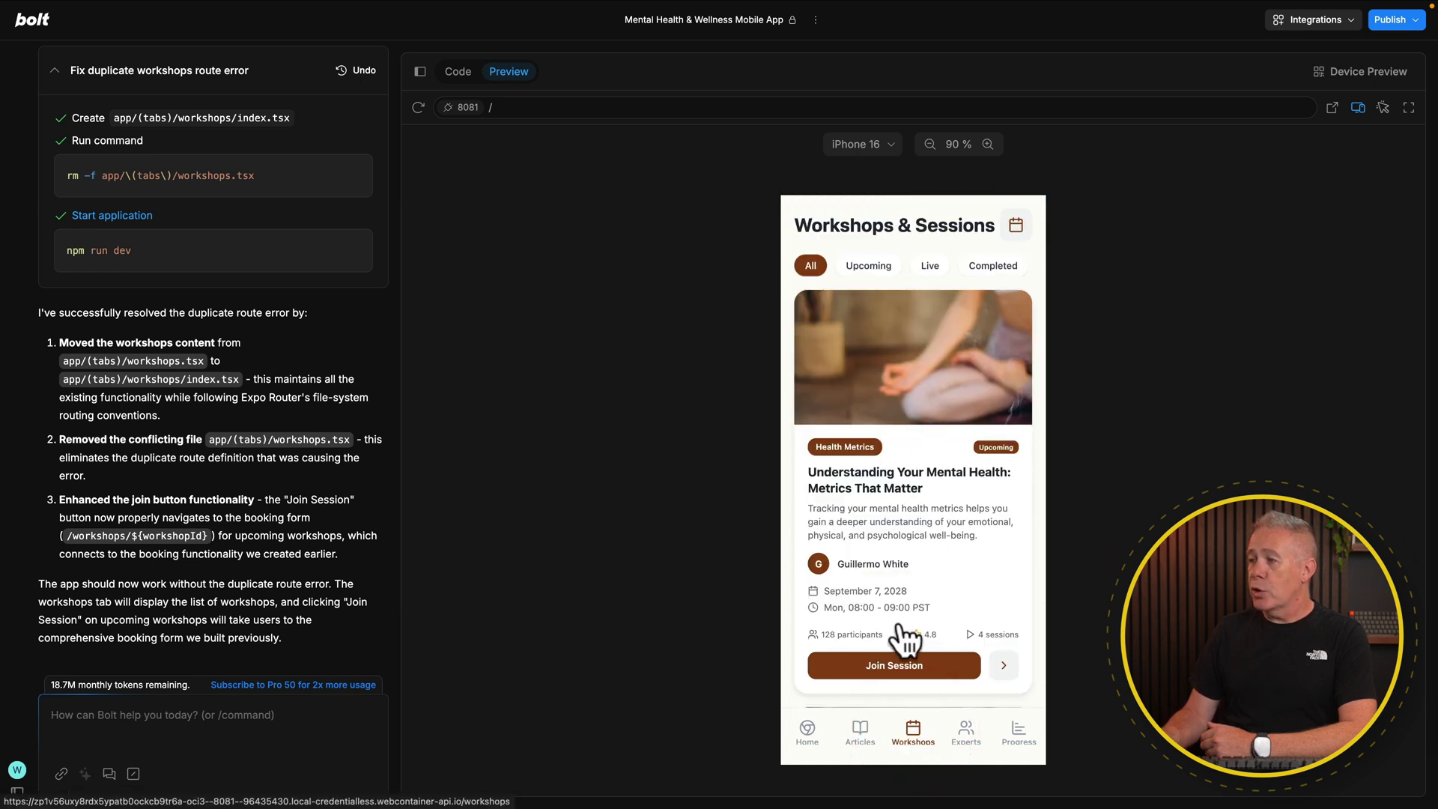
{"action": "left_click", "coordinate": [895, 662]}
{"action": "scroll", "coordinate": [910, 574], "scroll_direction": "down", "scroll_amount": 3}
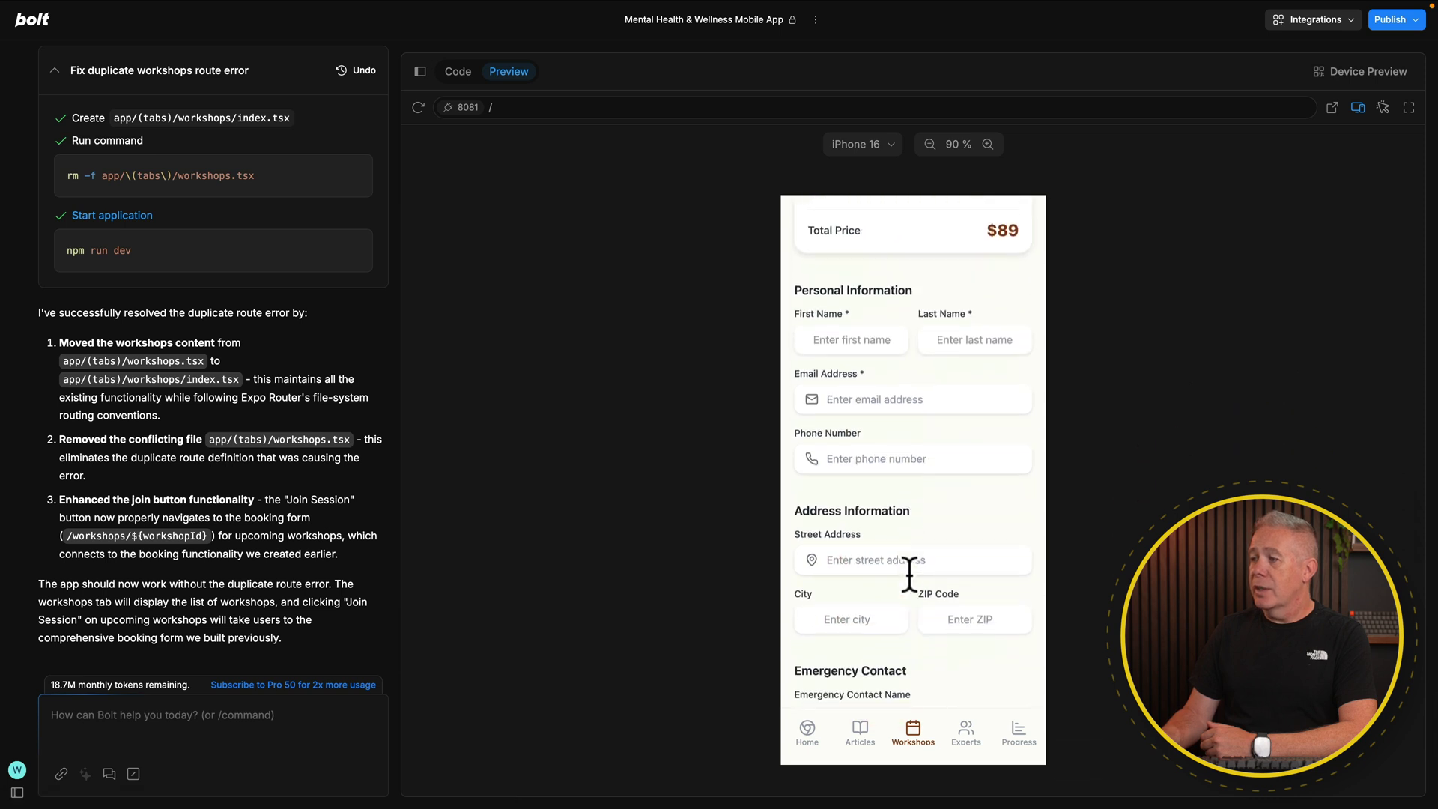
{"action": "scroll", "coordinate": [909, 575], "scroll_direction": "down", "scroll_amount": 6}
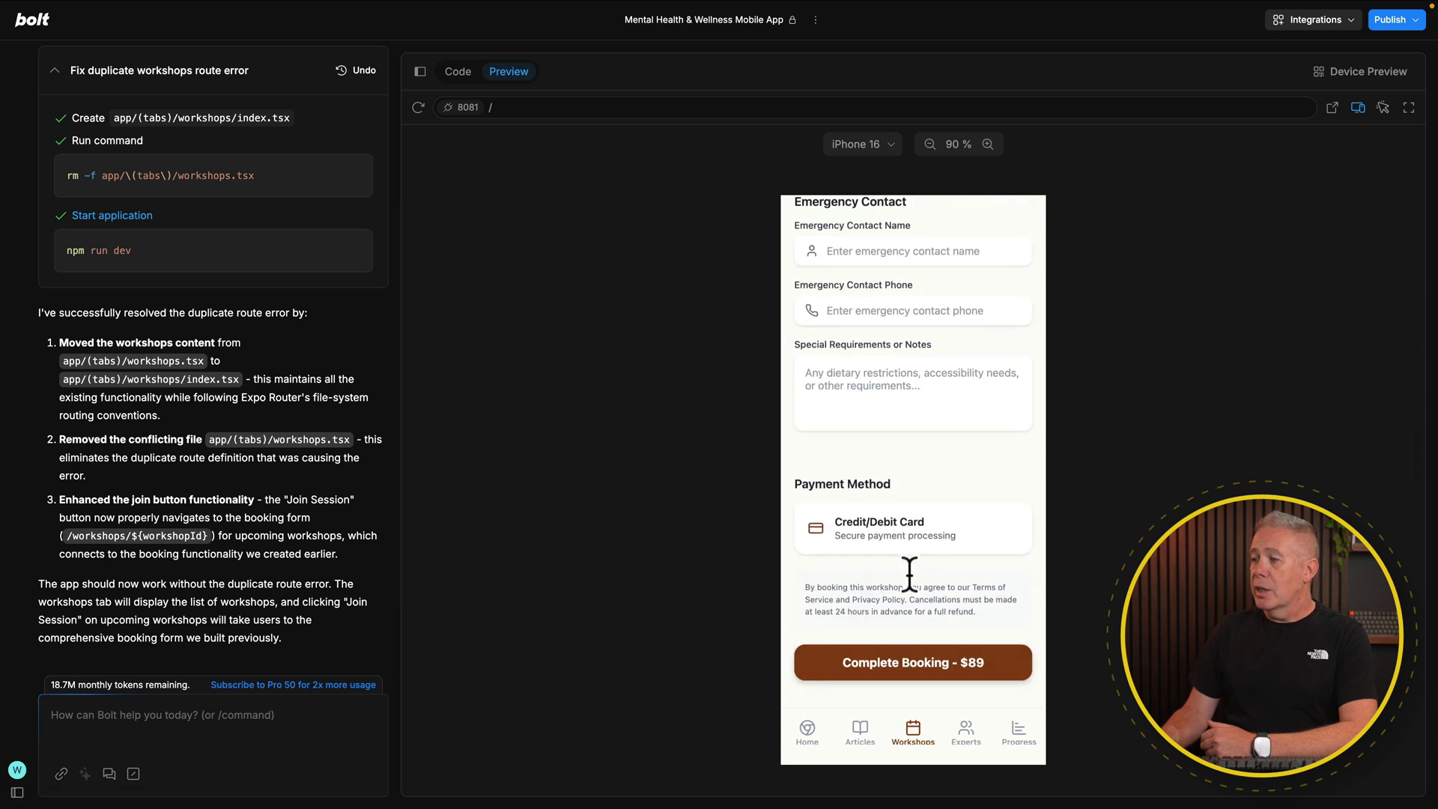
Look through the instructor cards on the app's Experts screen.
{"action": "left_click", "coordinate": [965, 730]}
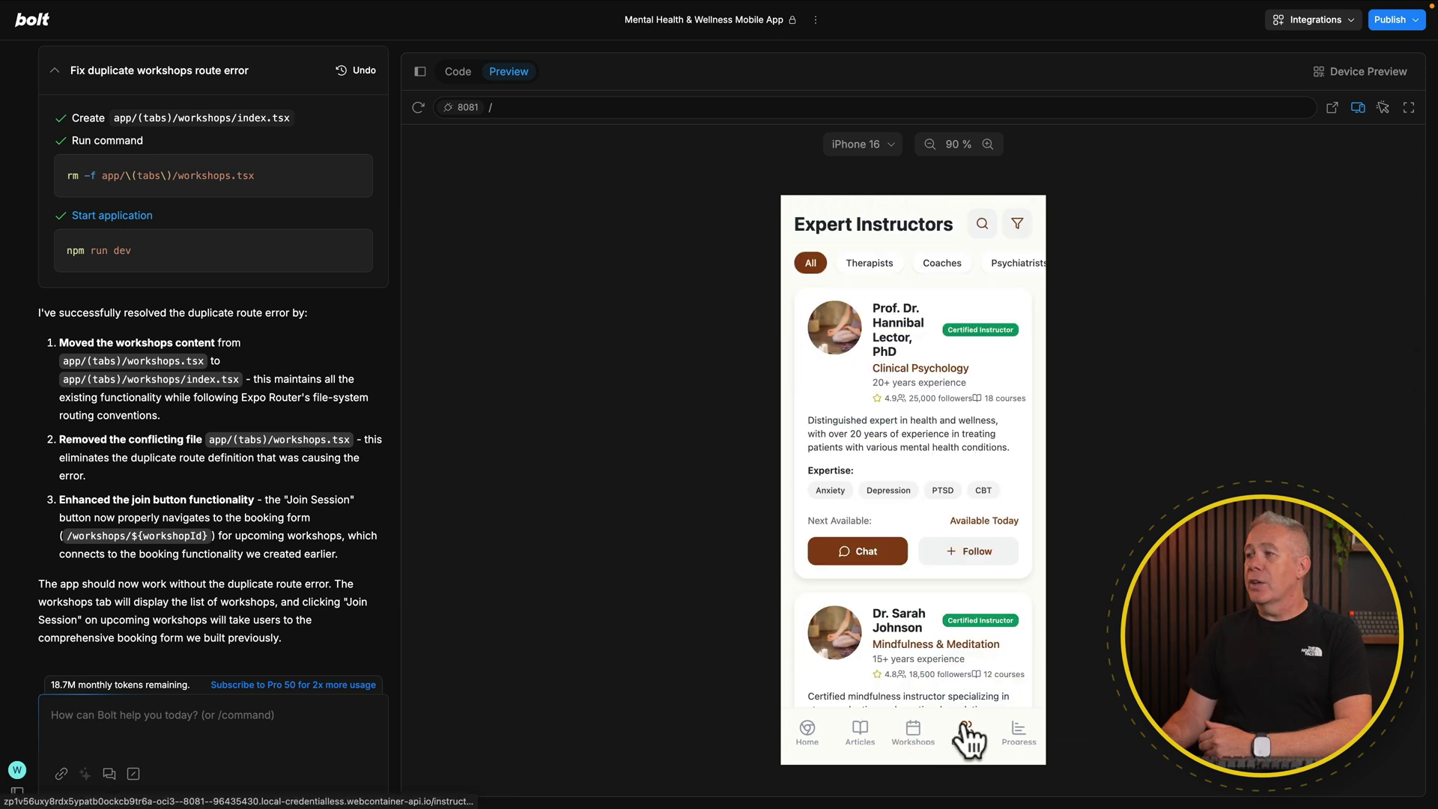
{"action": "scroll", "coordinate": [929, 520], "scroll_direction": "down", "scroll_amount": 3}
{"action": "scroll", "coordinate": [928, 520], "scroll_direction": "down", "scroll_amount": 6}
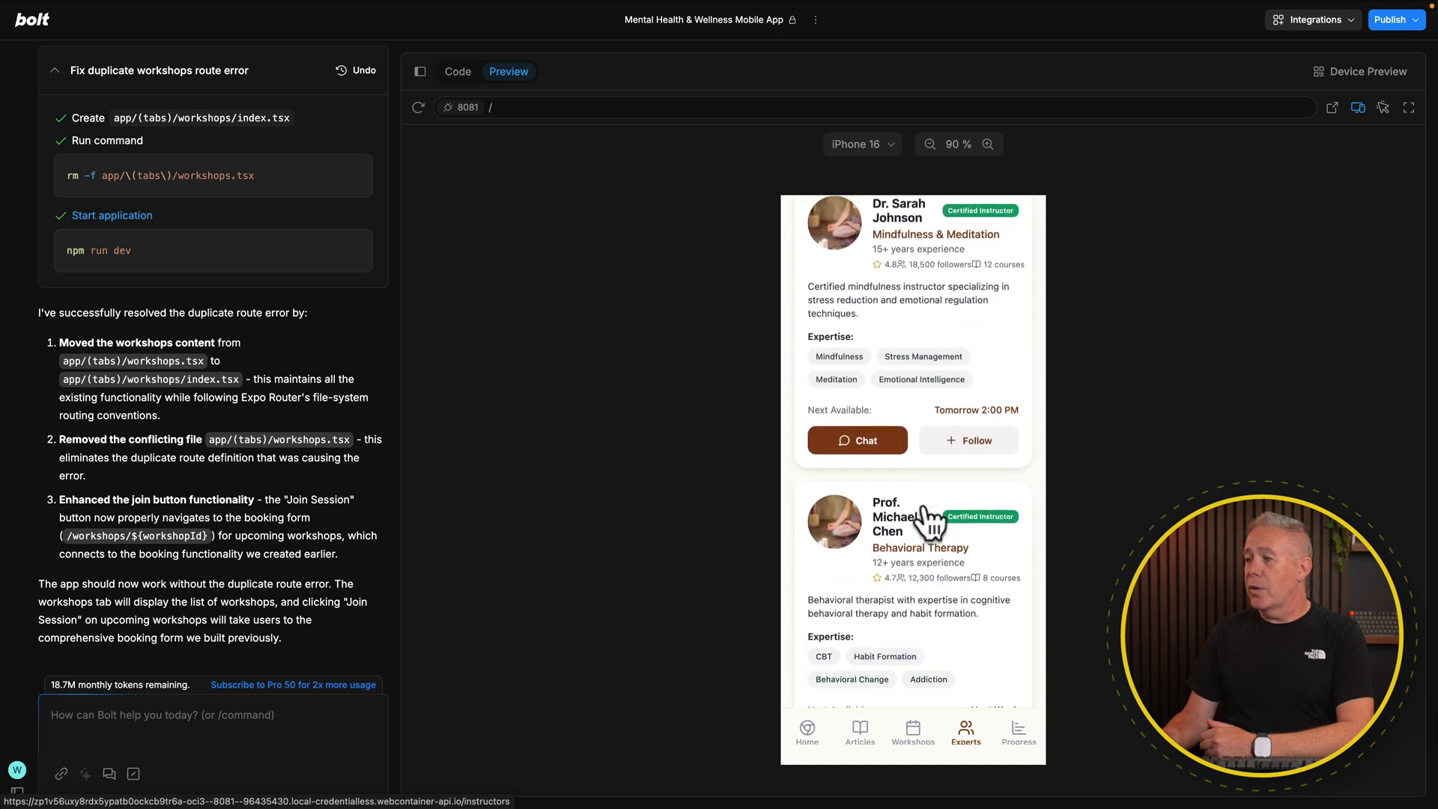
Look through the remaining instructor cards, view the Expo QR code for previewing on a mobile device and dismiss the dialog.
{"action": "scroll", "coordinate": [928, 520], "scroll_direction": "down", "scroll_amount": 3}
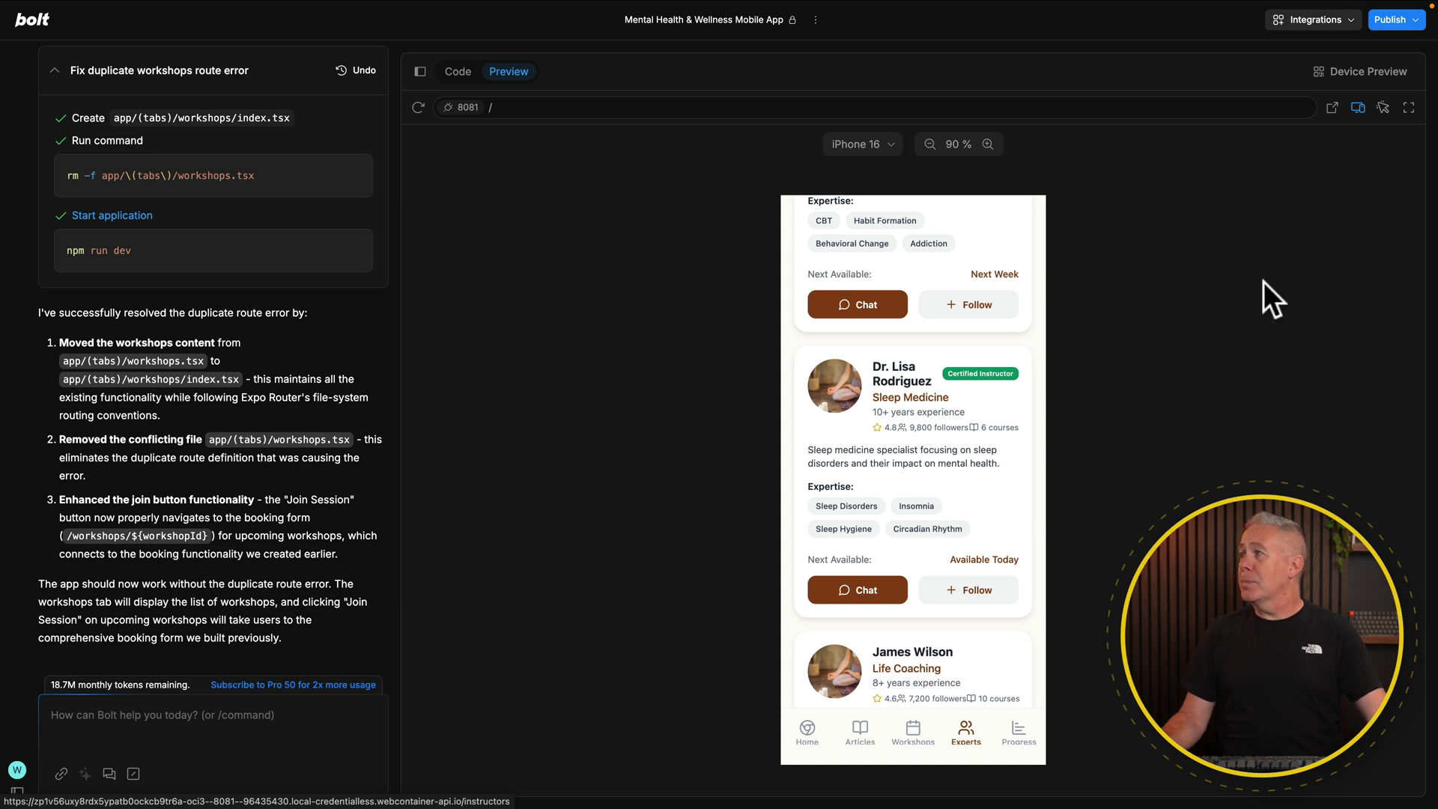
{"action": "left_click", "coordinate": [1337, 73]}
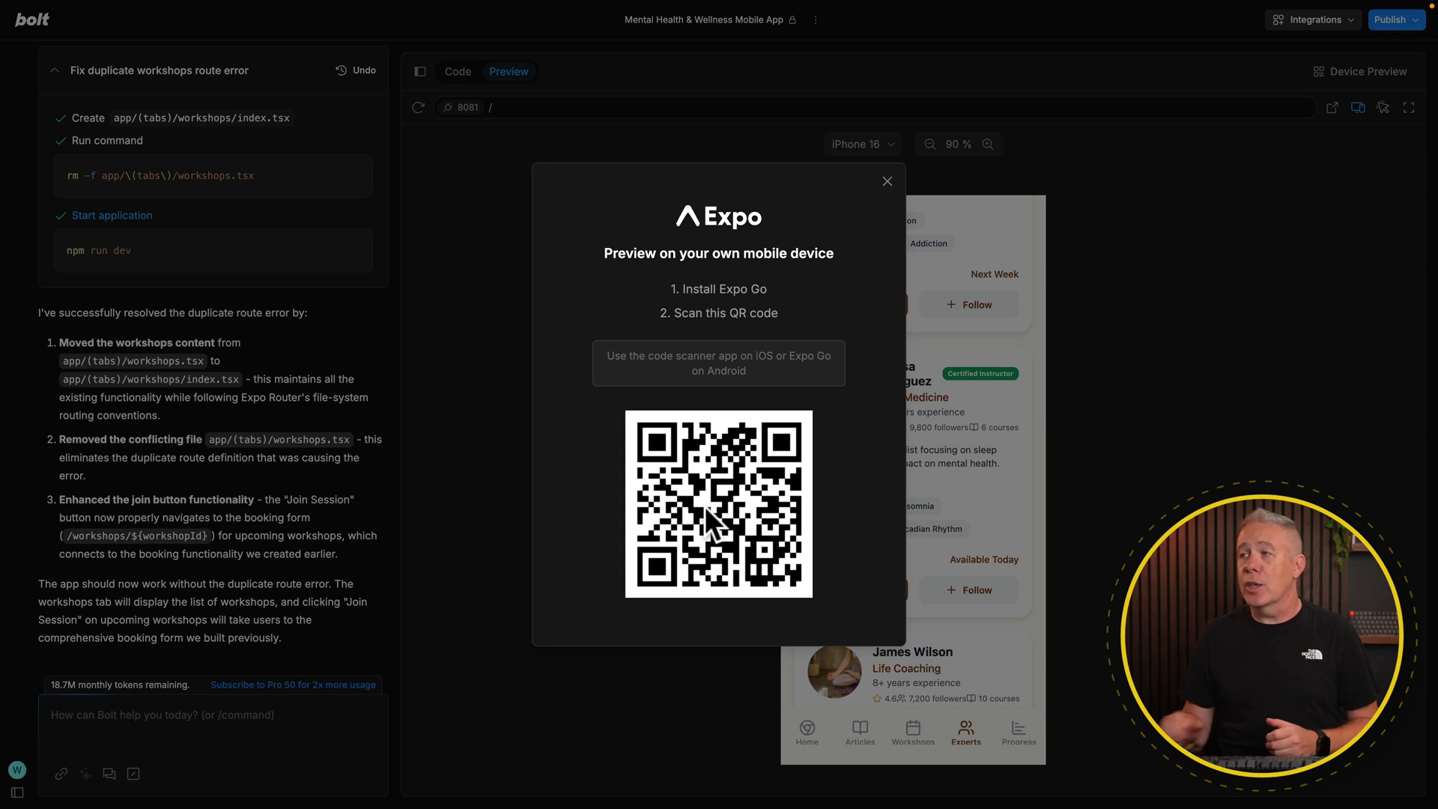
{"action": "left_click", "coordinate": [887, 182]}
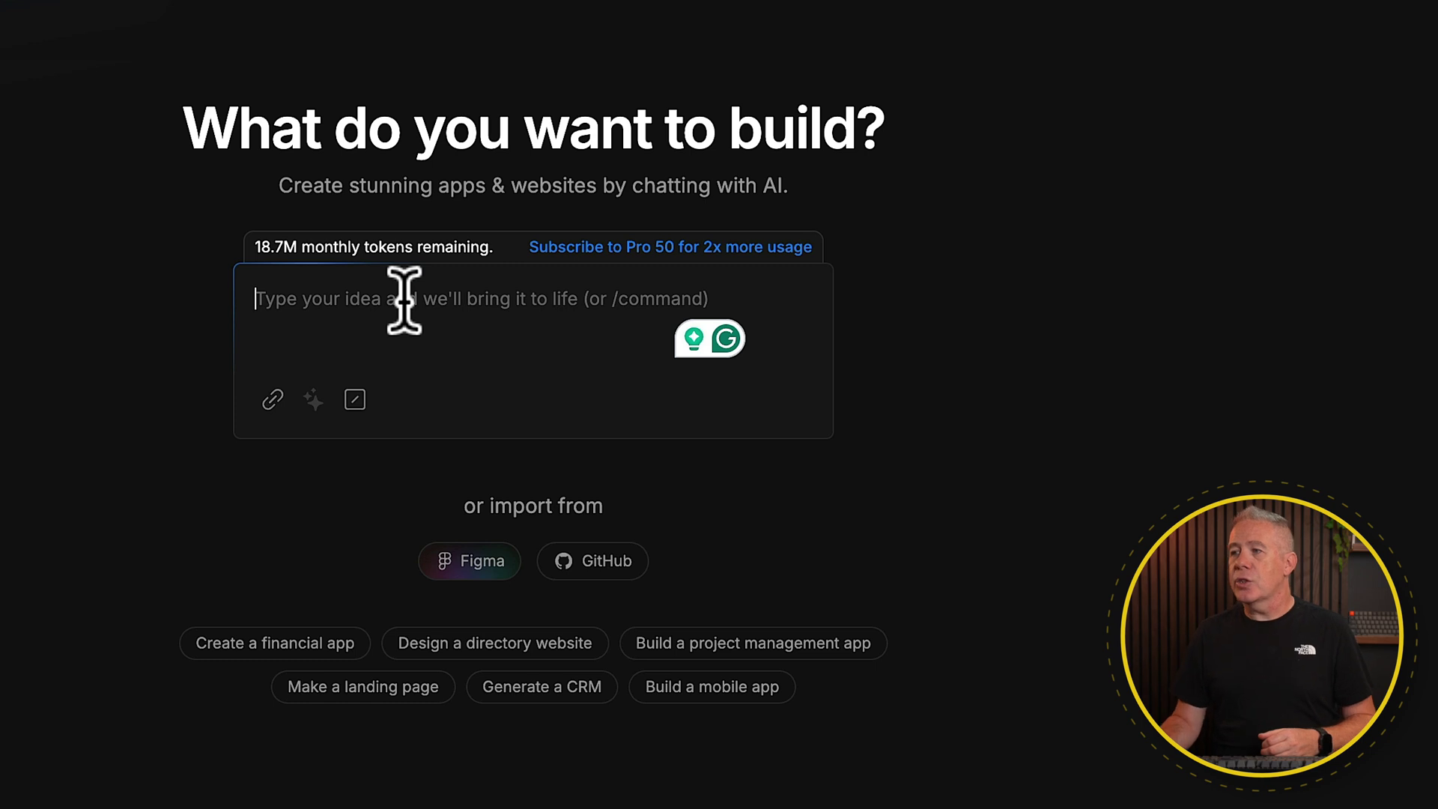
Submit a prompt for an 'Abergavenny' business listing website organised by business type, with business type and price range filters and a light/dark mode toggle.
{"action": "left_click", "coordinate": [442, 299]}
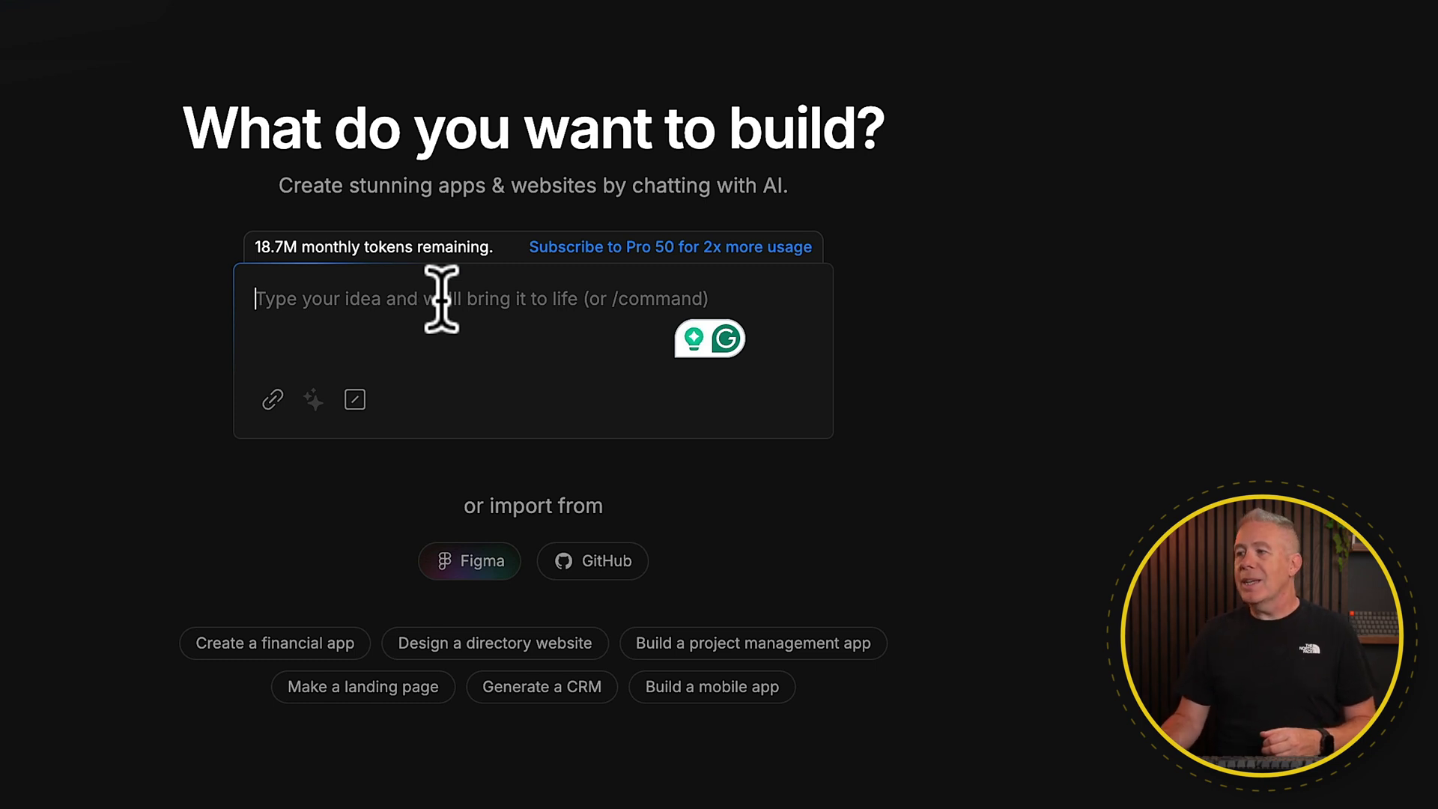
{"action": "left_click", "coordinate": [344, 322]}
{"action": "type", "text": "Create a business listing website for a local town called 'Abergavenny'. The listings need to be organised by business type (e.g. hotels & accommodation, restaurants, take away, etc.)  The site also needs filtering options to filter based on business type, price range, etc.  Provide a simple light and dark mode toggle for the site"}
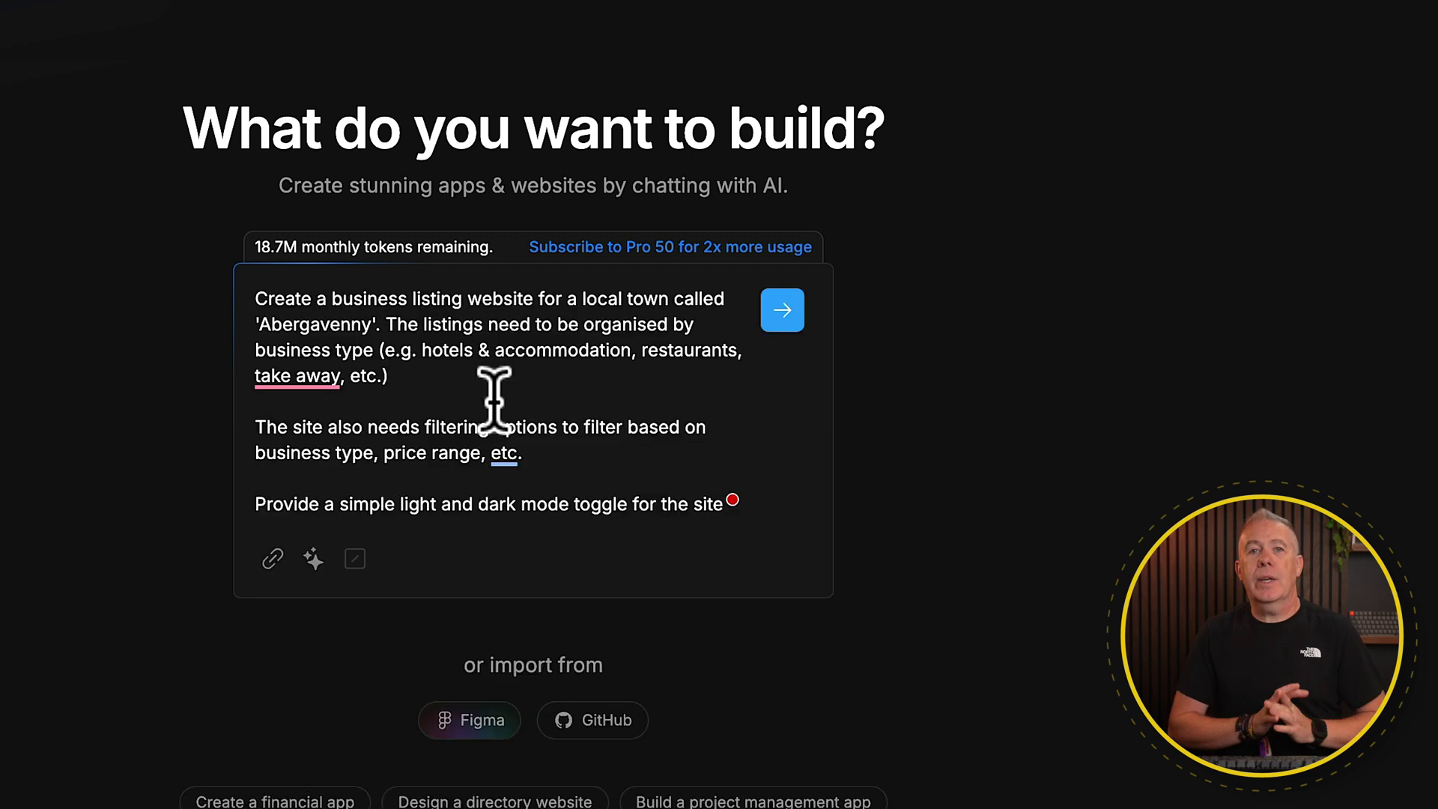
{"action": "left_click", "coordinate": [772, 313]}
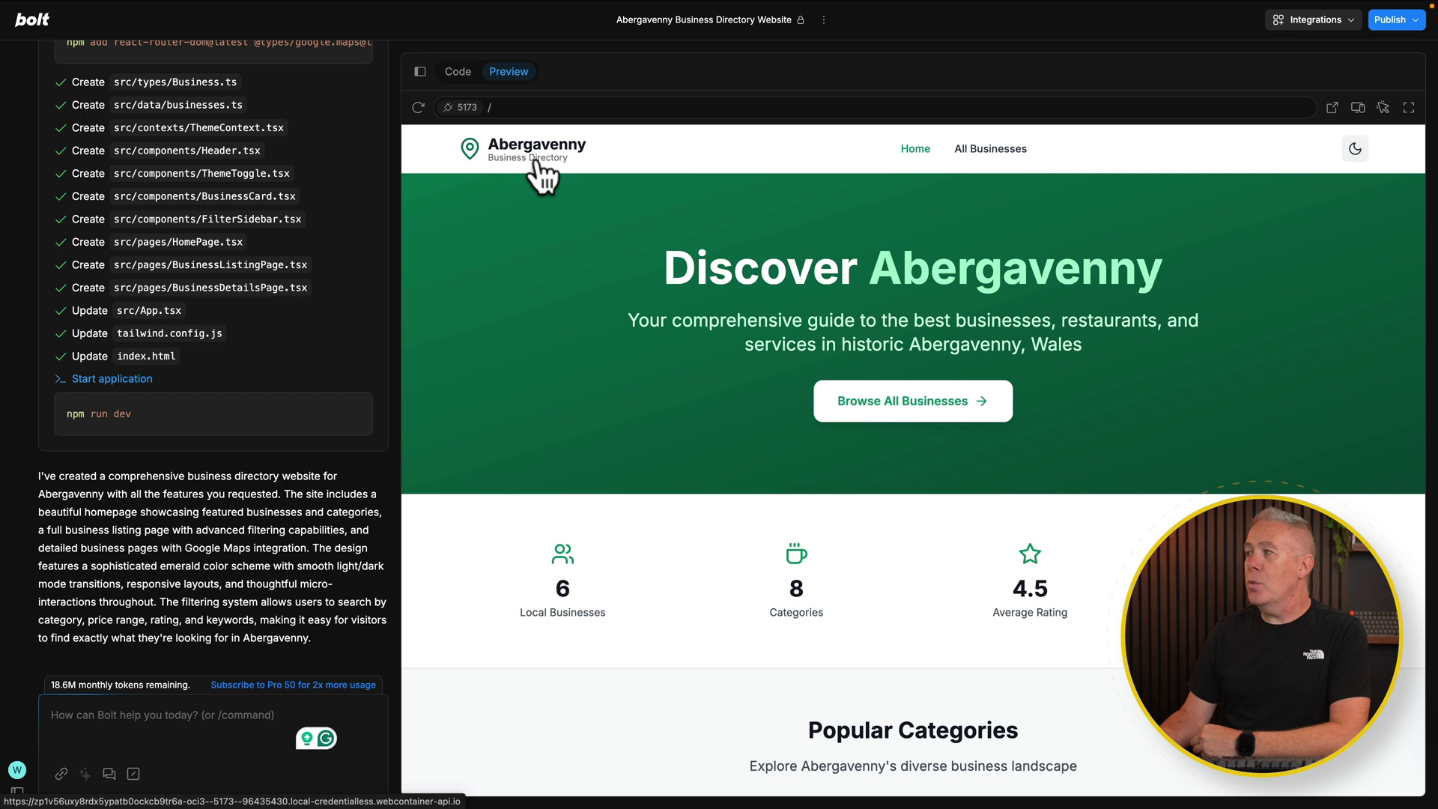
Check the generated site's dark mode, return to light mode, and view the All Businesses page before going back to Home.
{"action": "left_click", "coordinate": [1355, 150]}
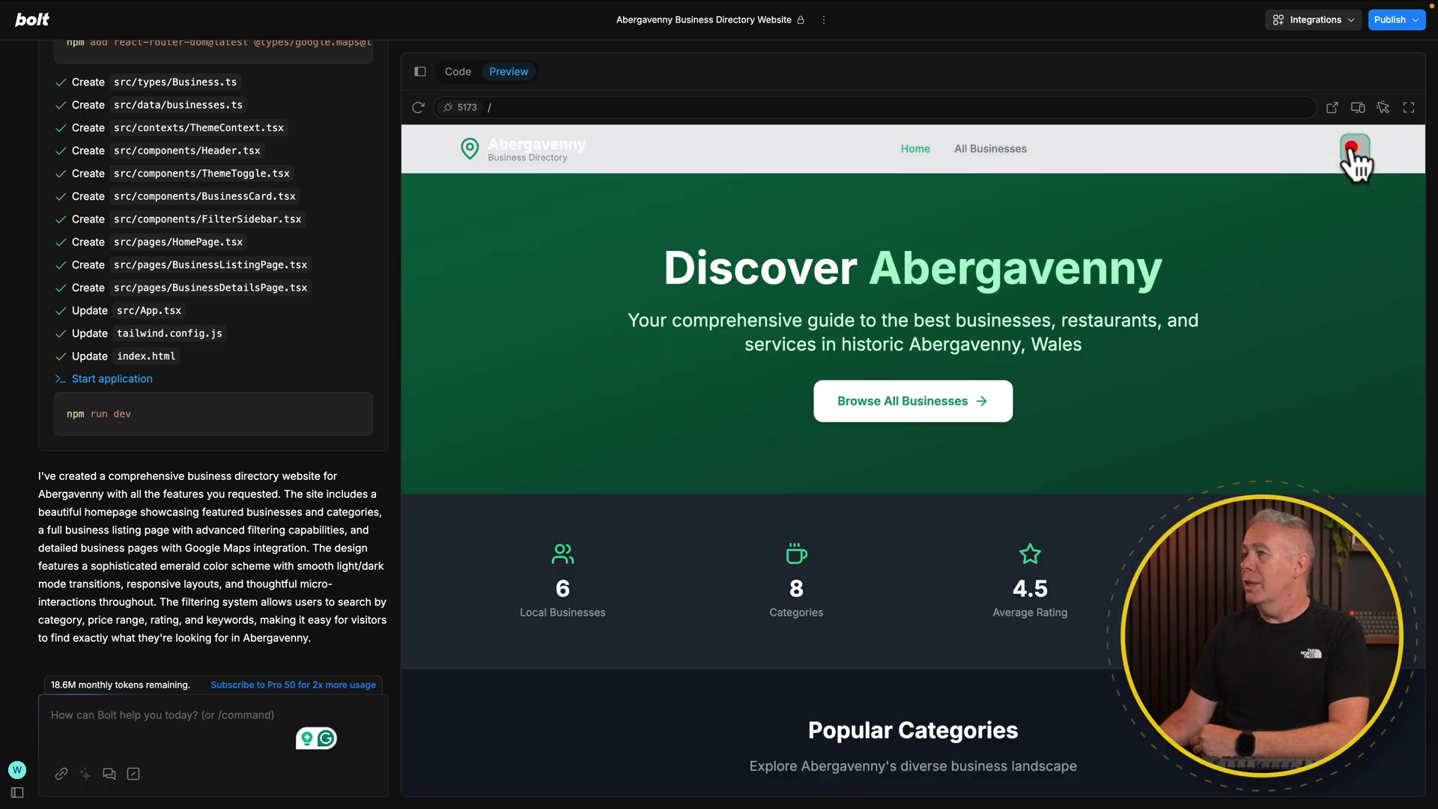
{"action": "left_click", "coordinate": [1352, 149]}
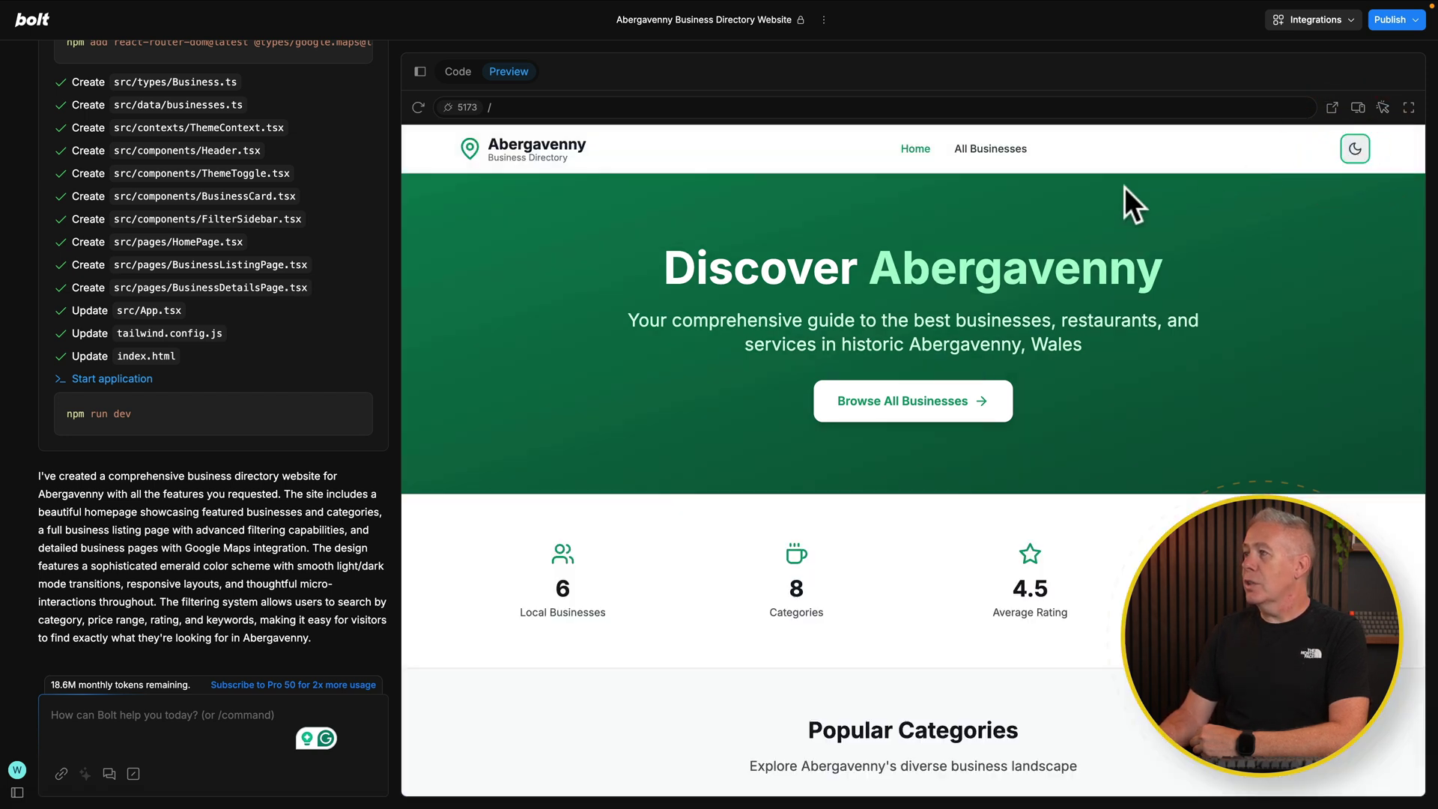
{"action": "left_click", "coordinate": [986, 150]}
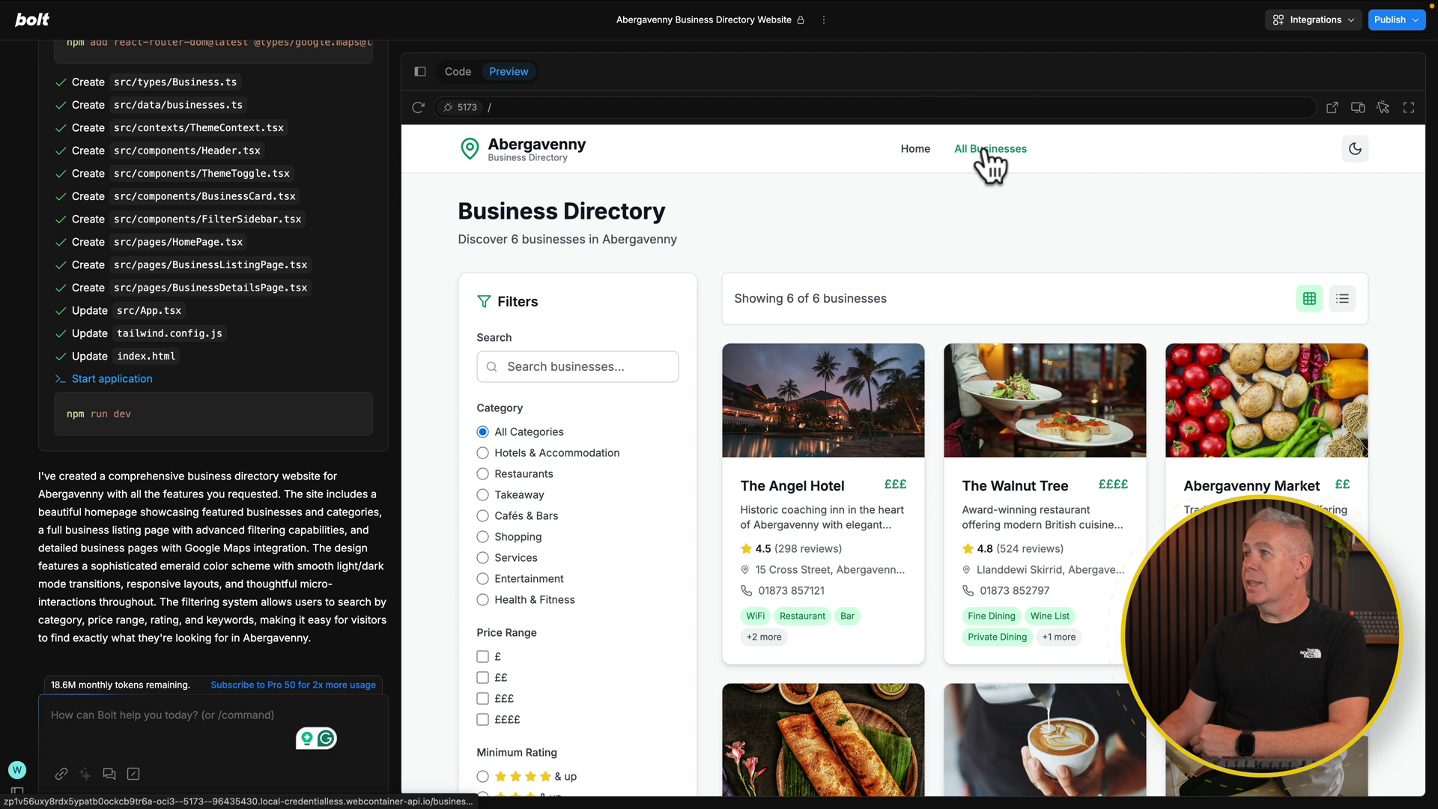
{"action": "left_click", "coordinate": [912, 154]}
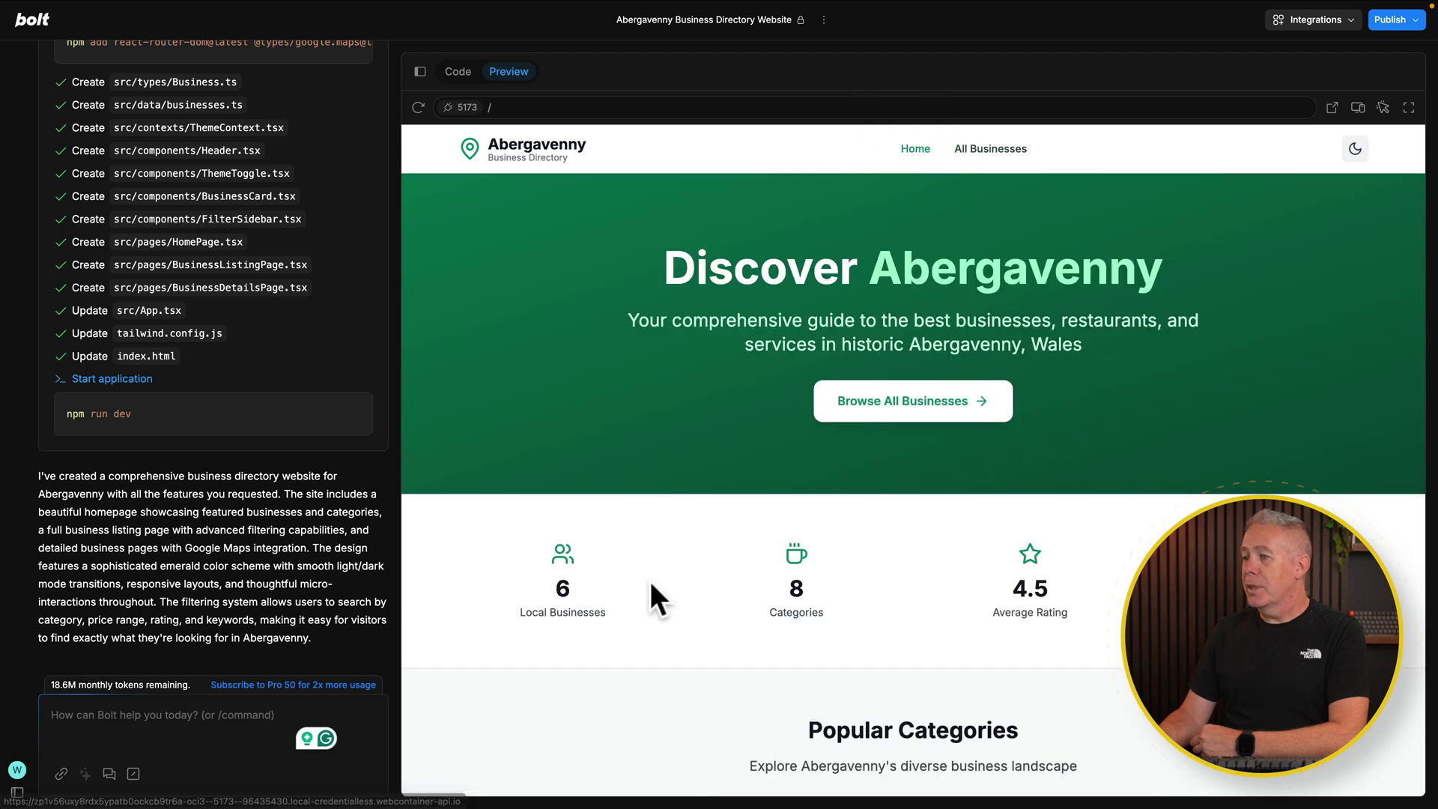
Look through the home page's statistics, Popular Categories and Featured Businesses sections.
{"action": "scroll", "coordinate": [652, 598], "scroll_direction": "down", "scroll_amount": 2}
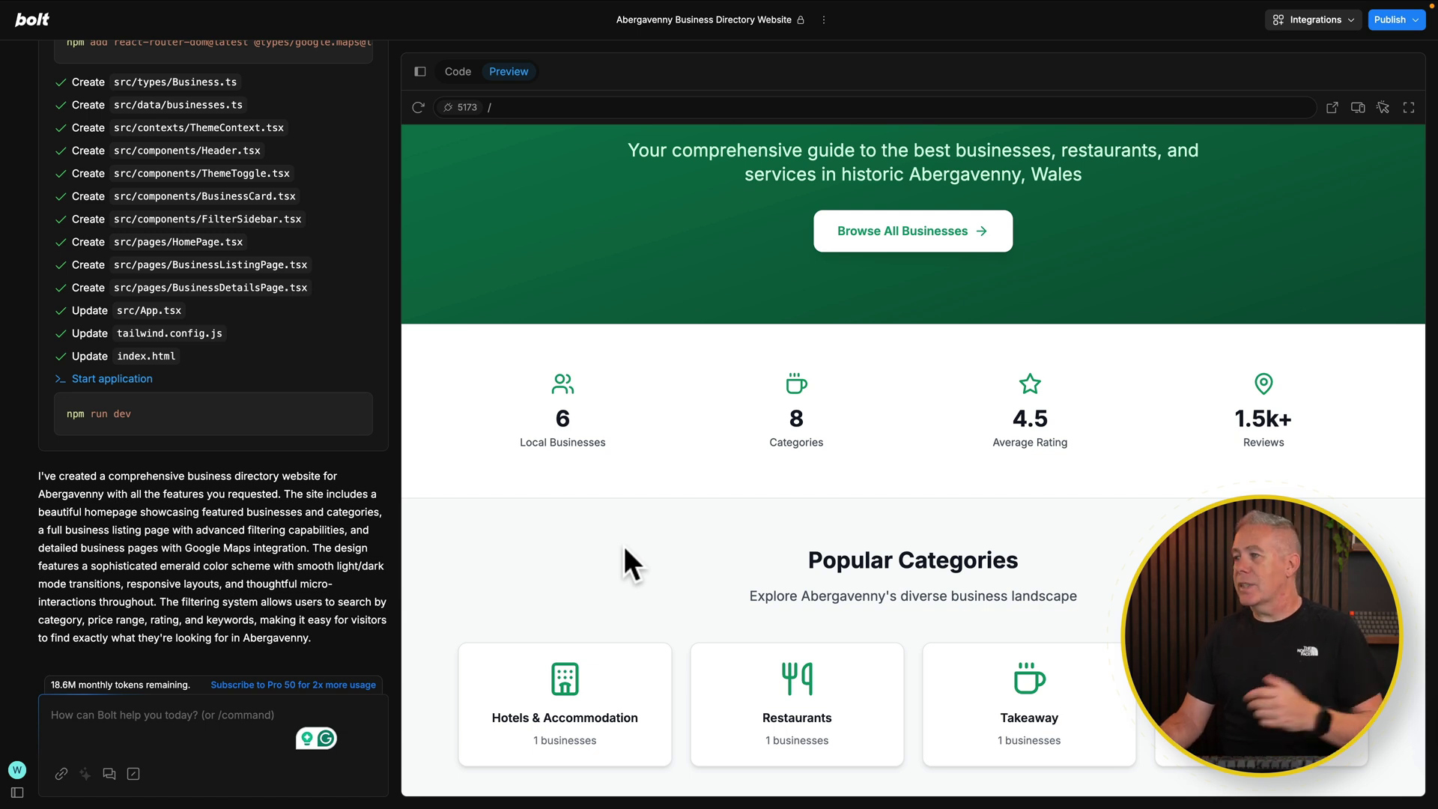
{"action": "scroll", "coordinate": [624, 546], "scroll_direction": "down", "scroll_amount": 4}
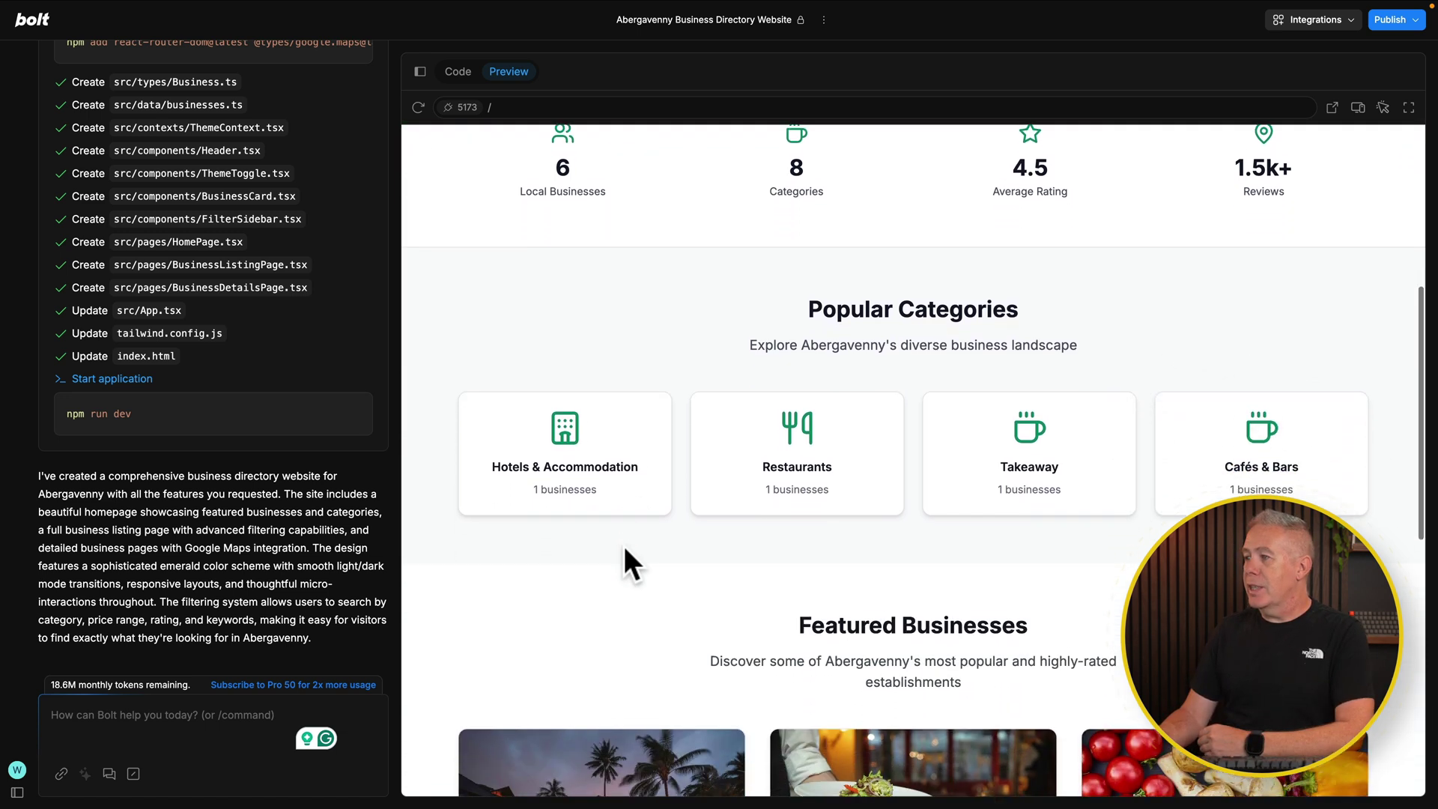
{"action": "scroll", "coordinate": [625, 548], "scroll_direction": "down", "scroll_amount": 5}
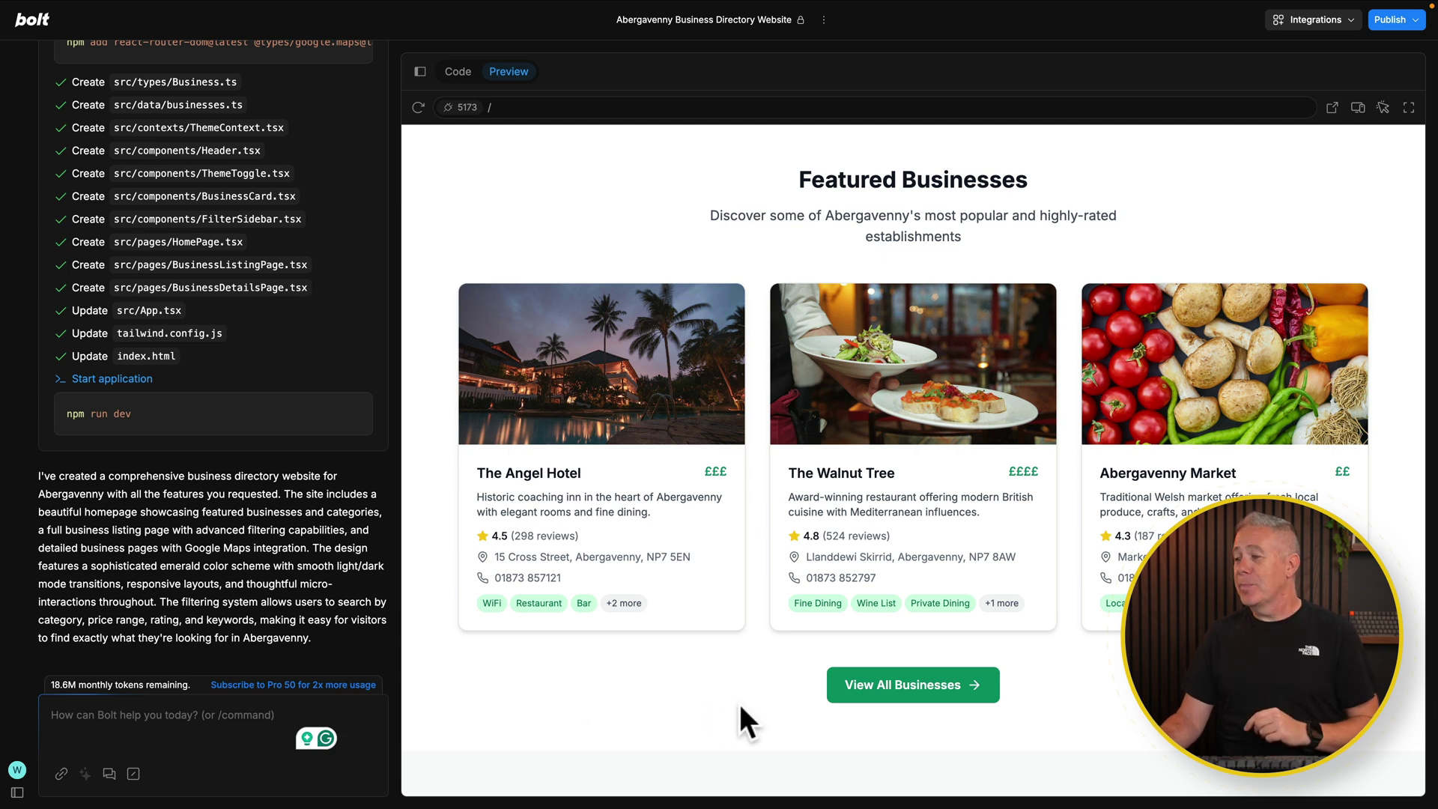
View all businesses from the Featured Businesses section and compare the directory's list layout with its grid layout.
{"action": "left_click", "coordinate": [896, 700]}
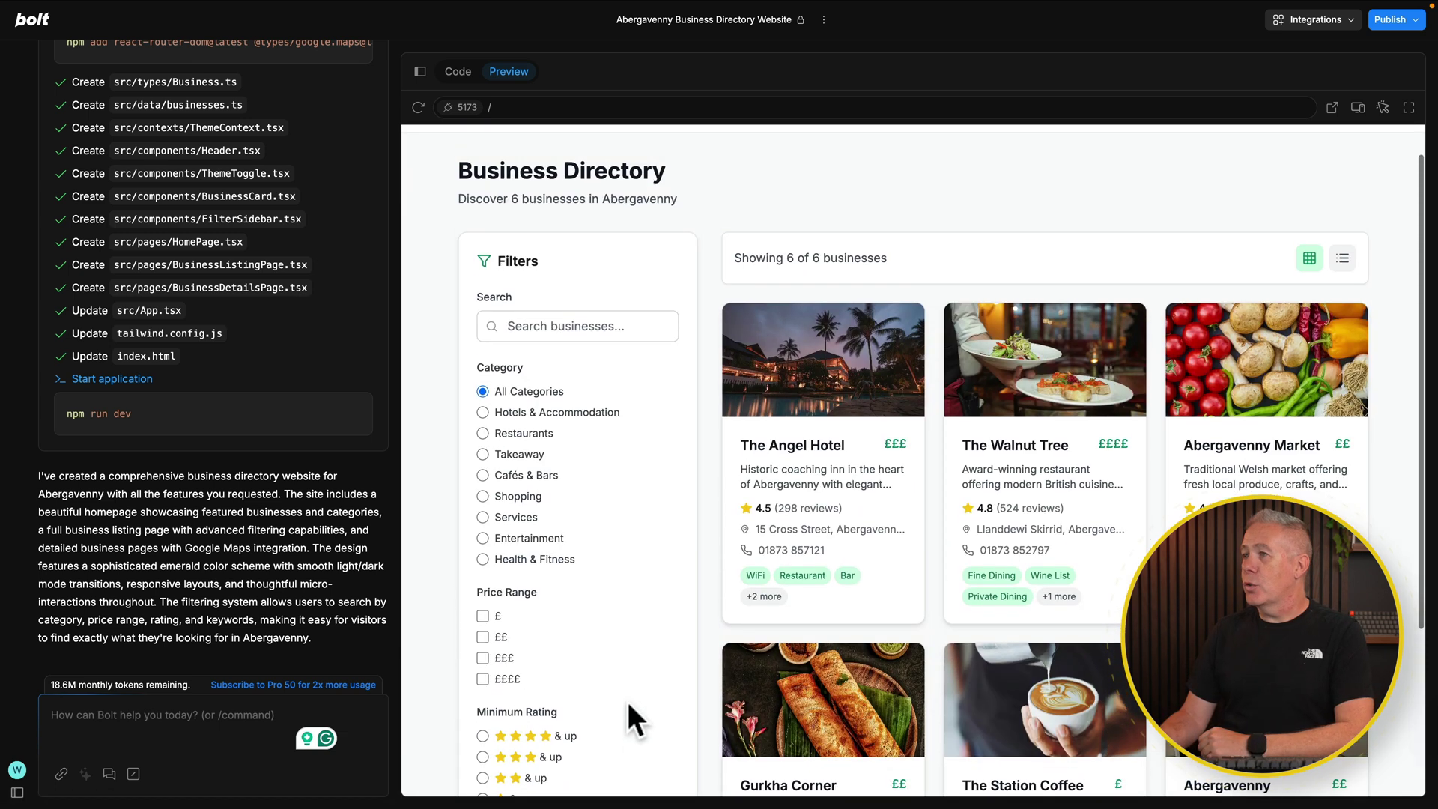
{"action": "left_click", "coordinate": [1342, 267]}
{"action": "scroll", "coordinate": [1217, 271], "scroll_direction": "down", "scroll_amount": 15}
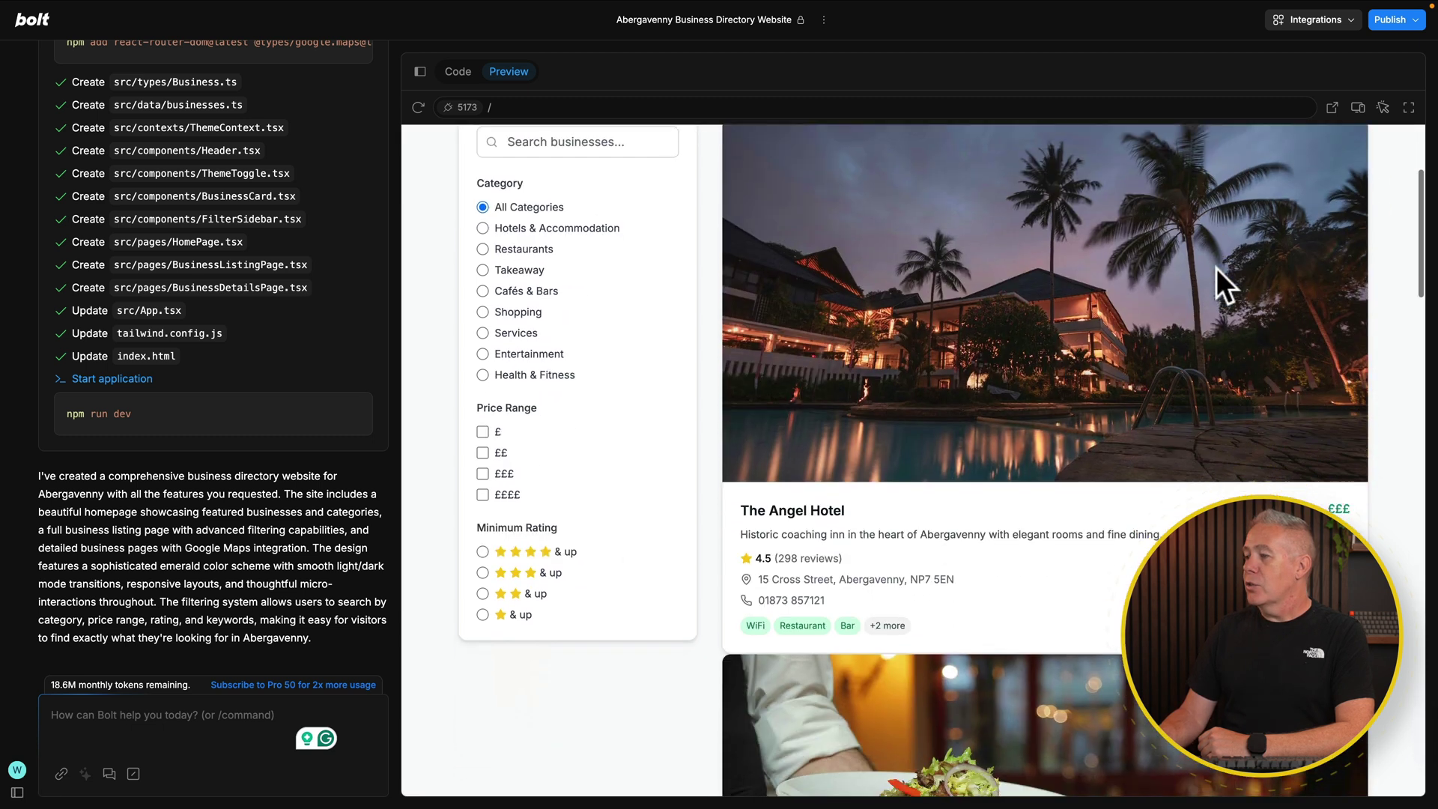
{"action": "scroll", "coordinate": [1218, 272], "scroll_direction": "up", "scroll_amount": 15}
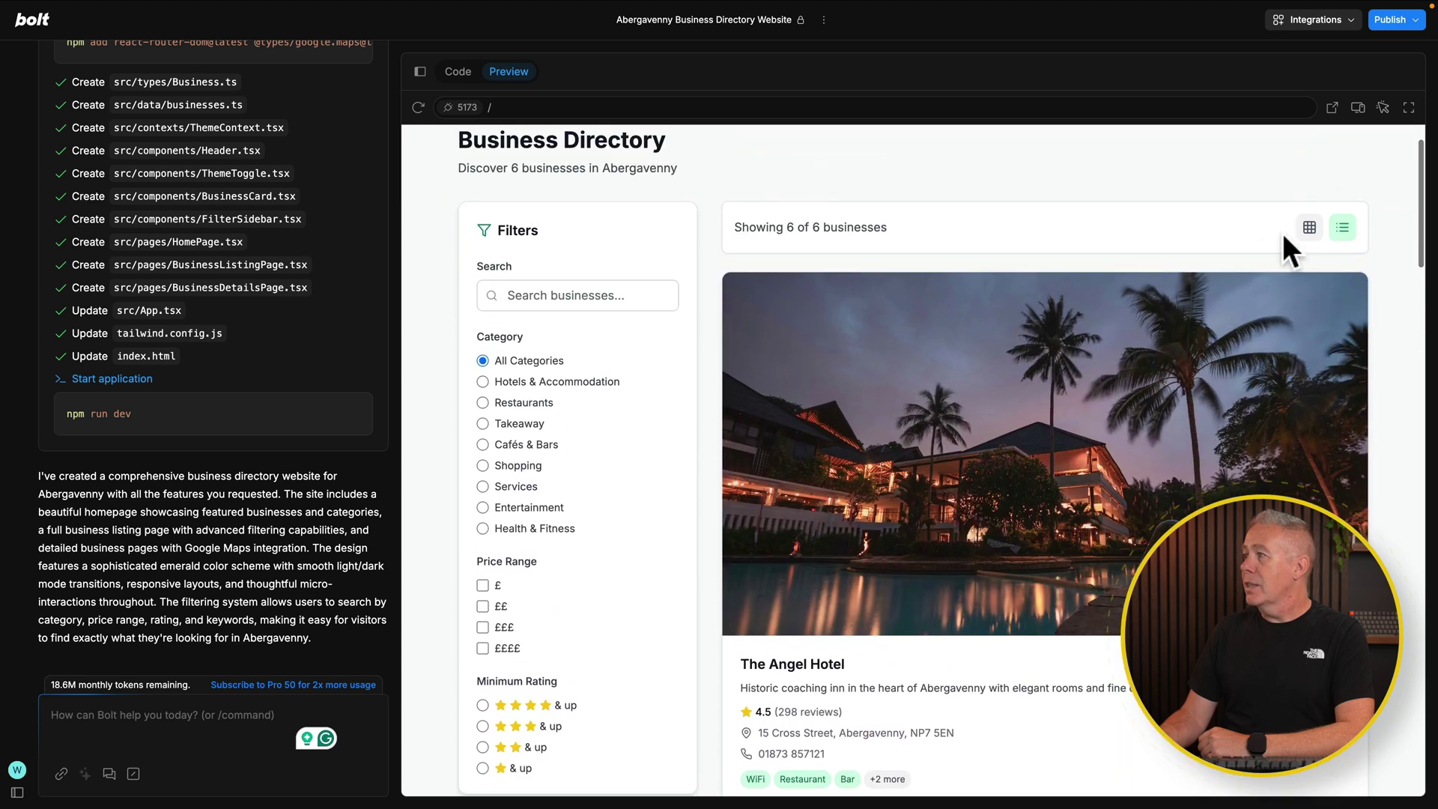
{"action": "left_click", "coordinate": [1307, 229]}
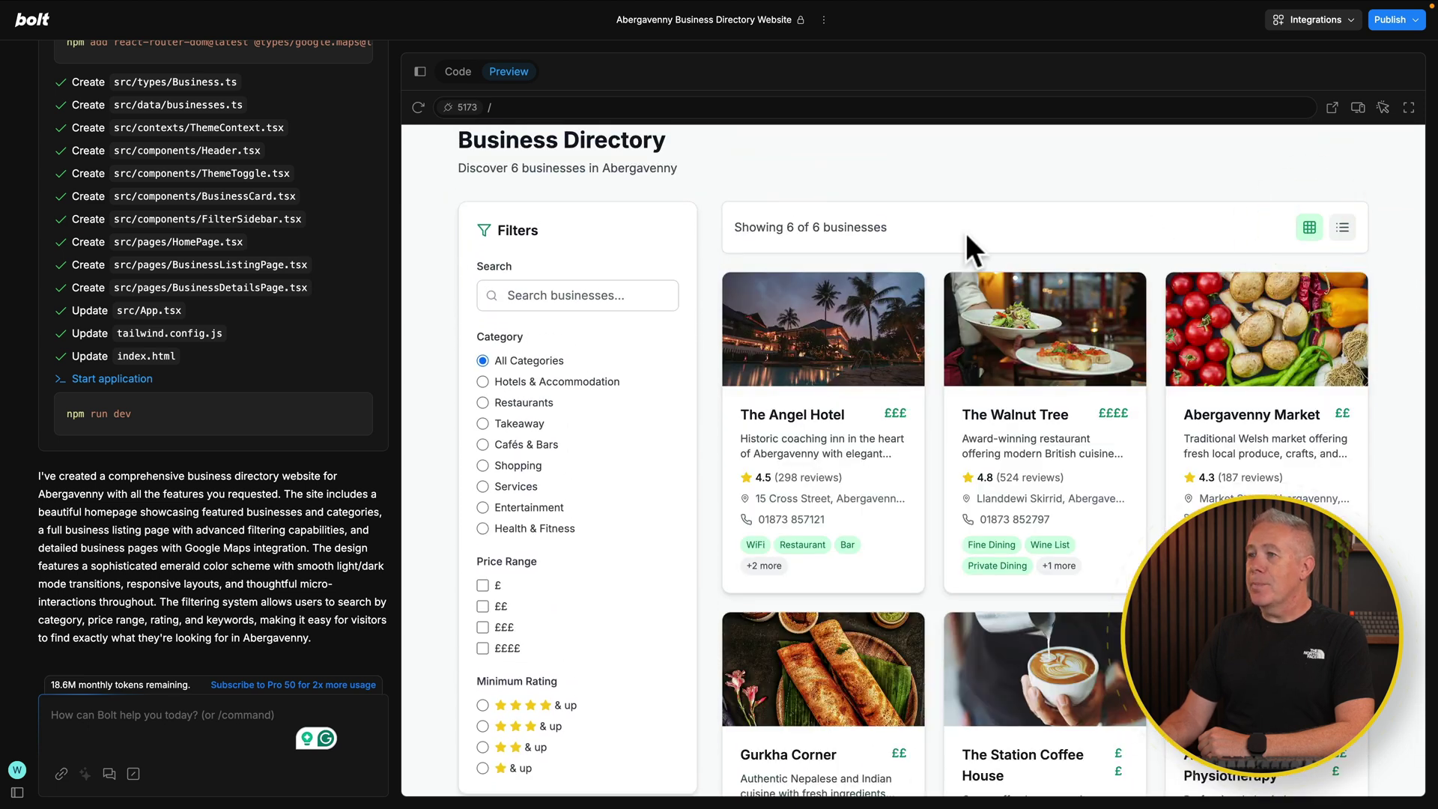
Filter the directory by Restaurants and look through The Walnut Tree's details page down to its location map.
{"action": "left_click", "coordinate": [512, 404]}
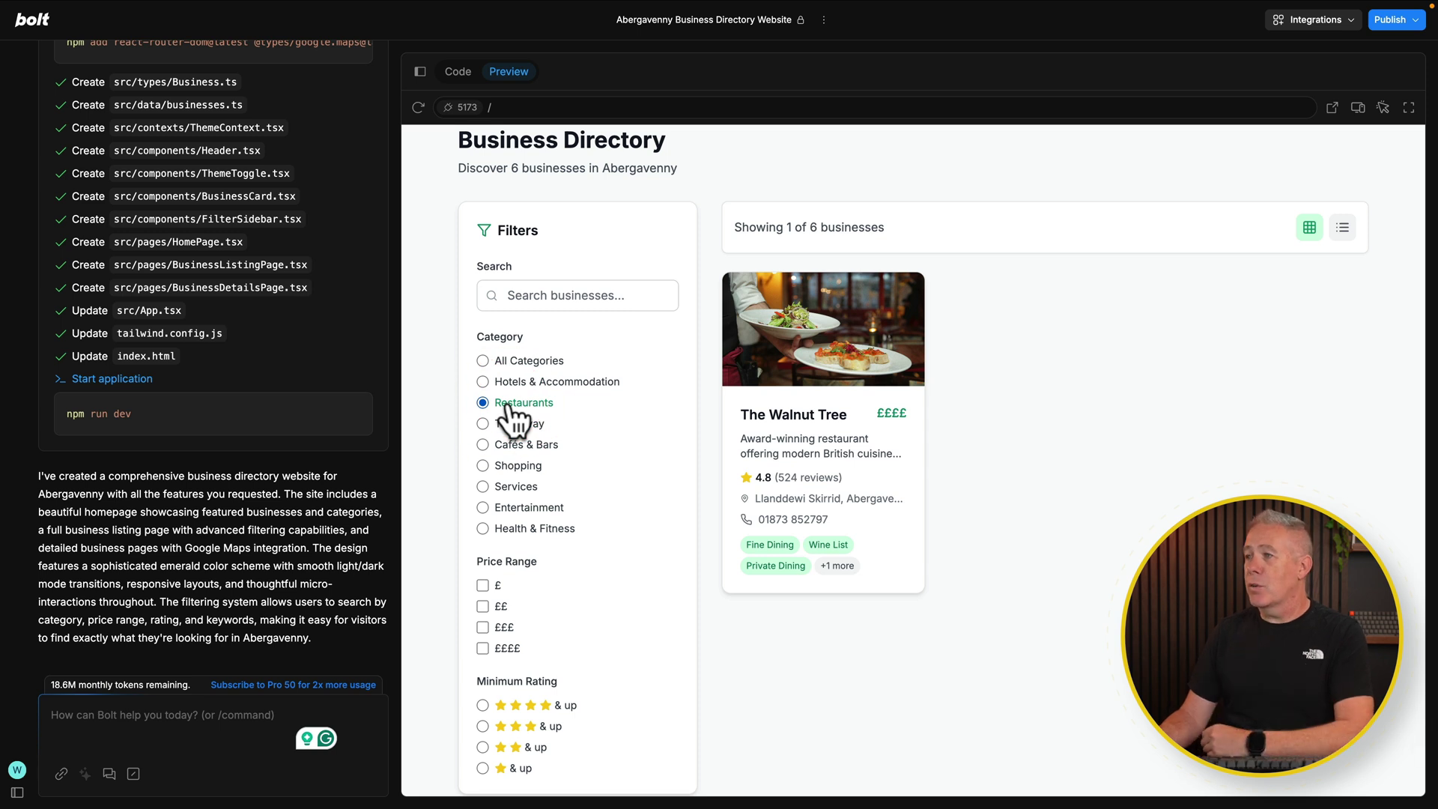
{"action": "left_click", "coordinate": [800, 360]}
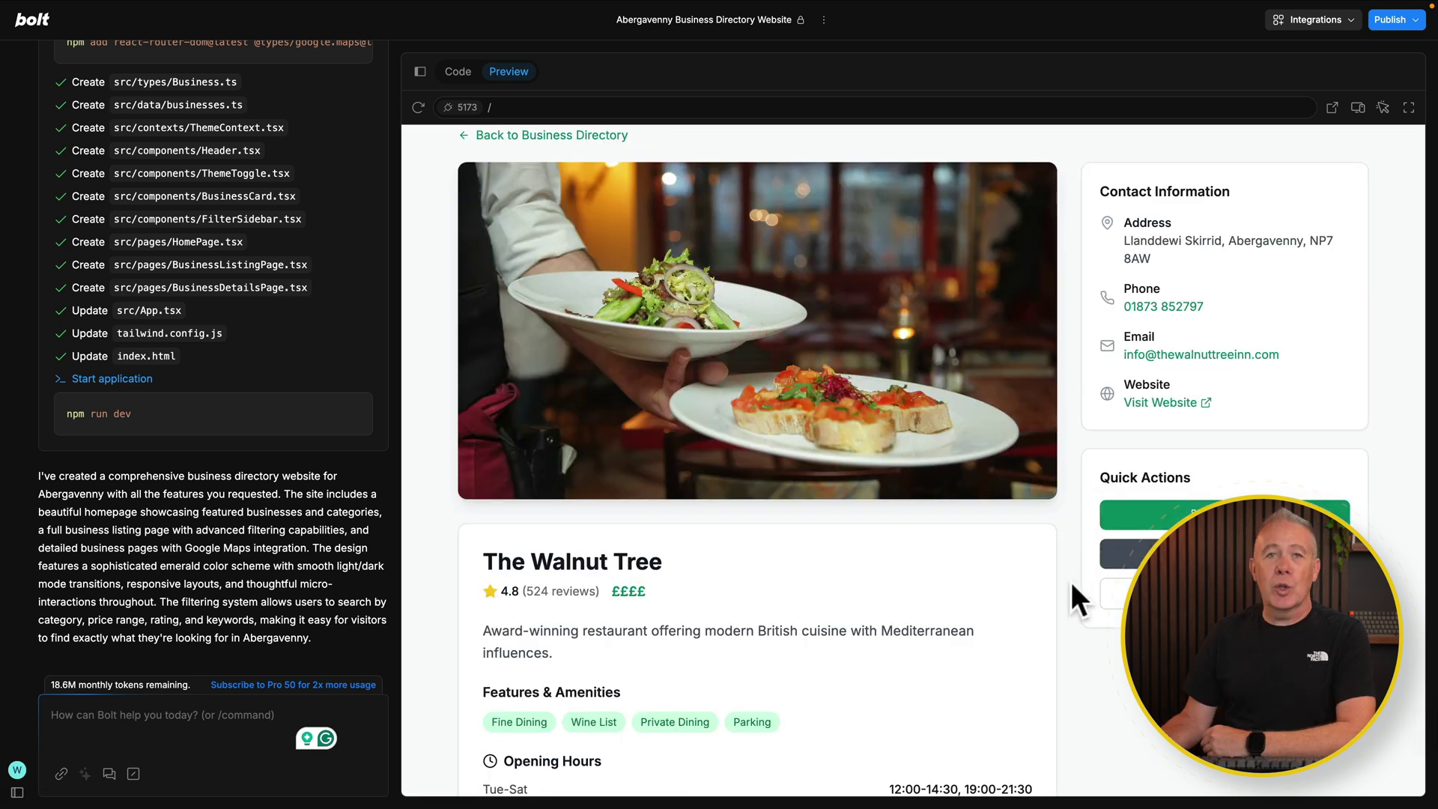
{"action": "scroll", "coordinate": [1071, 582], "scroll_direction": "down", "scroll_amount": 5}
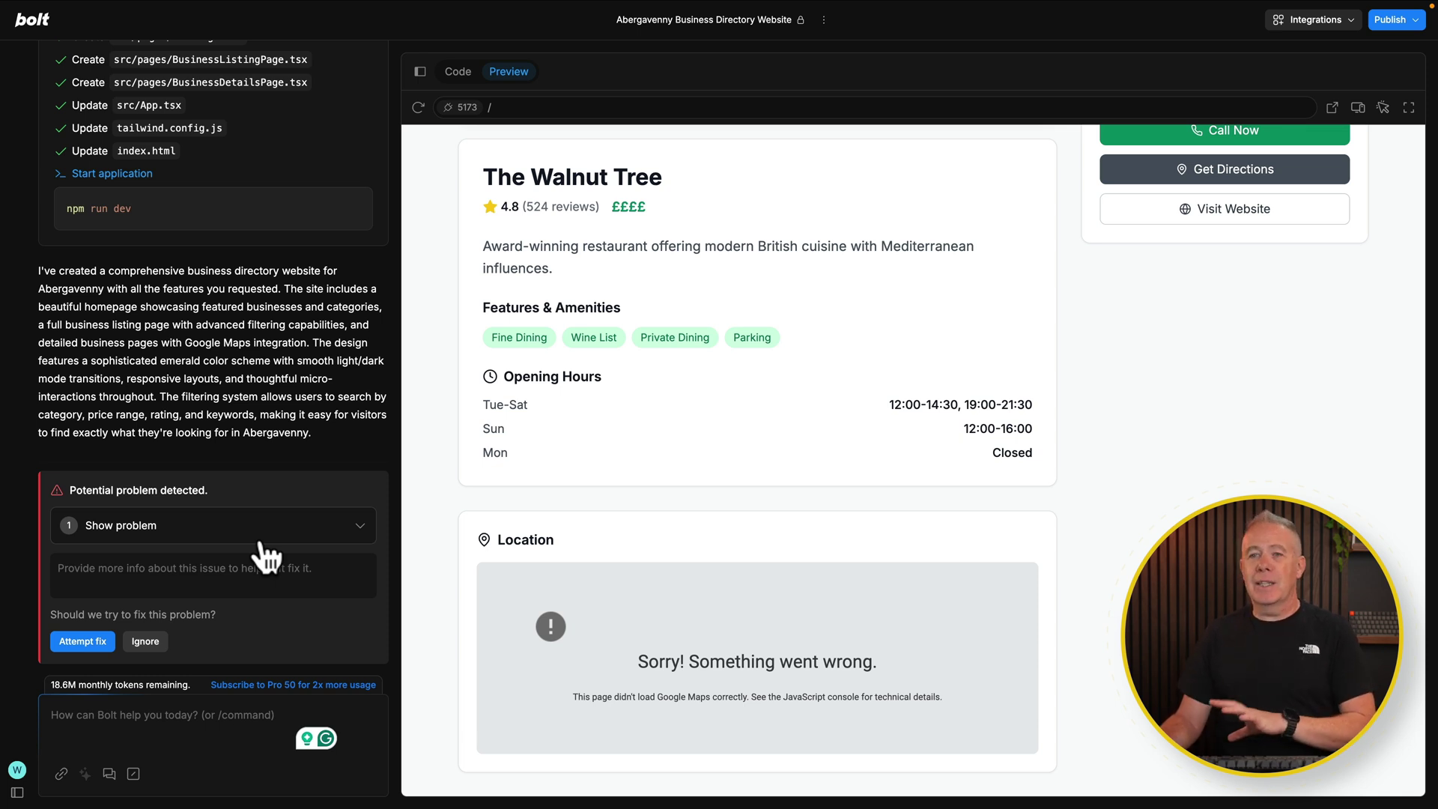
Have Bolt attempt a fix for the detected problem and look through the reloaded home page.
{"action": "left_click", "coordinate": [99, 644]}
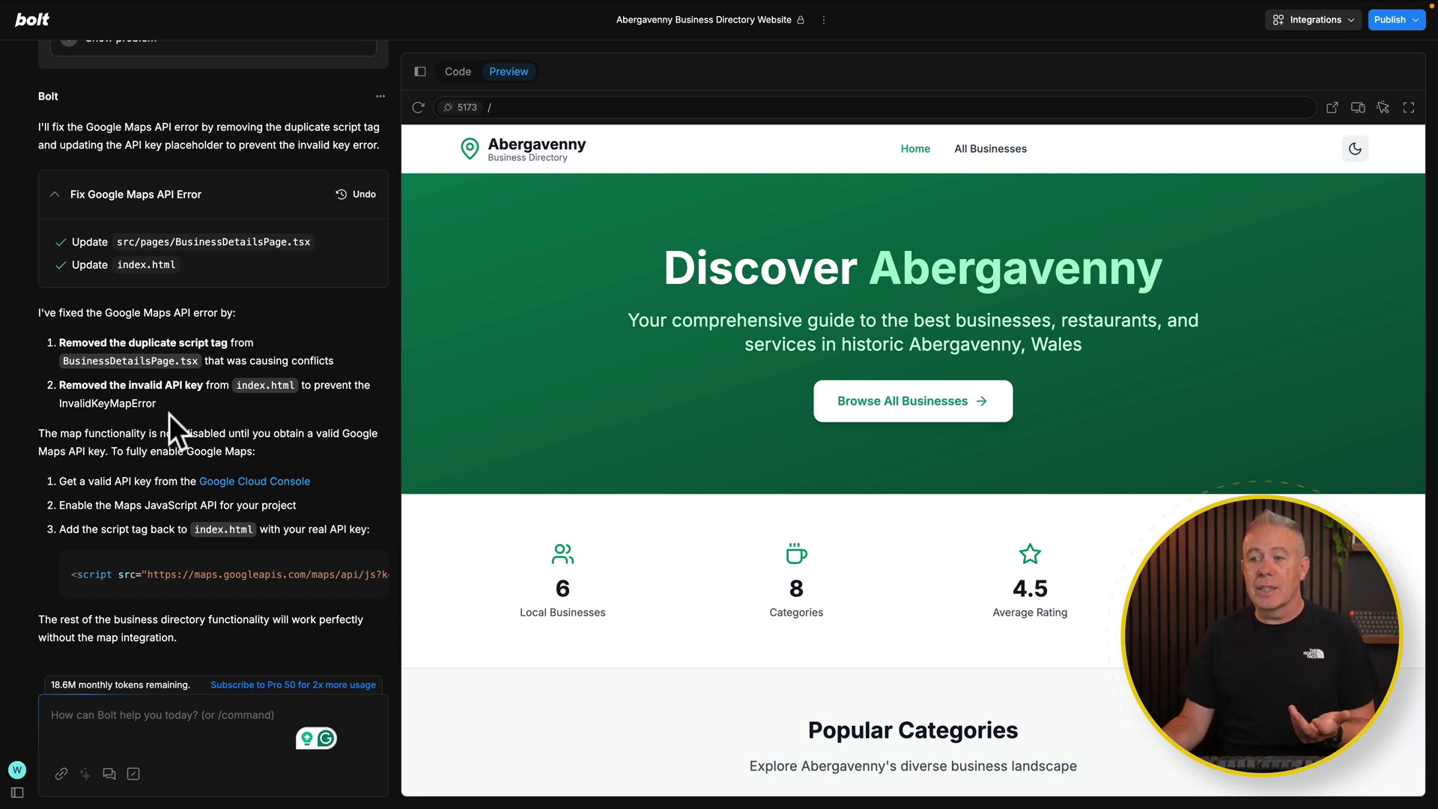
{"action": "scroll", "coordinate": [537, 715], "scroll_direction": "down", "scroll_amount": 15}
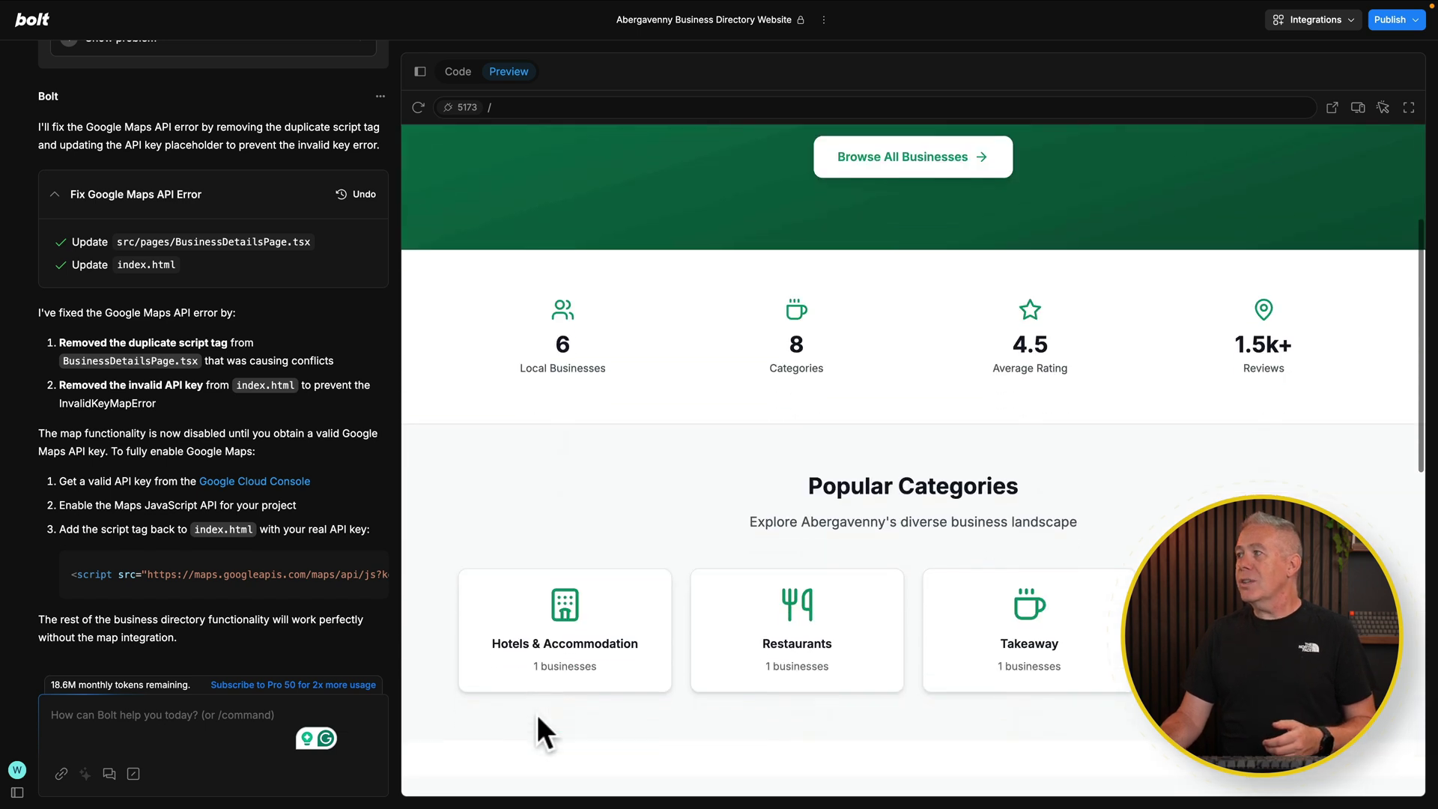
{"action": "scroll", "coordinate": [537, 715], "scroll_direction": "down", "scroll_amount": 1}
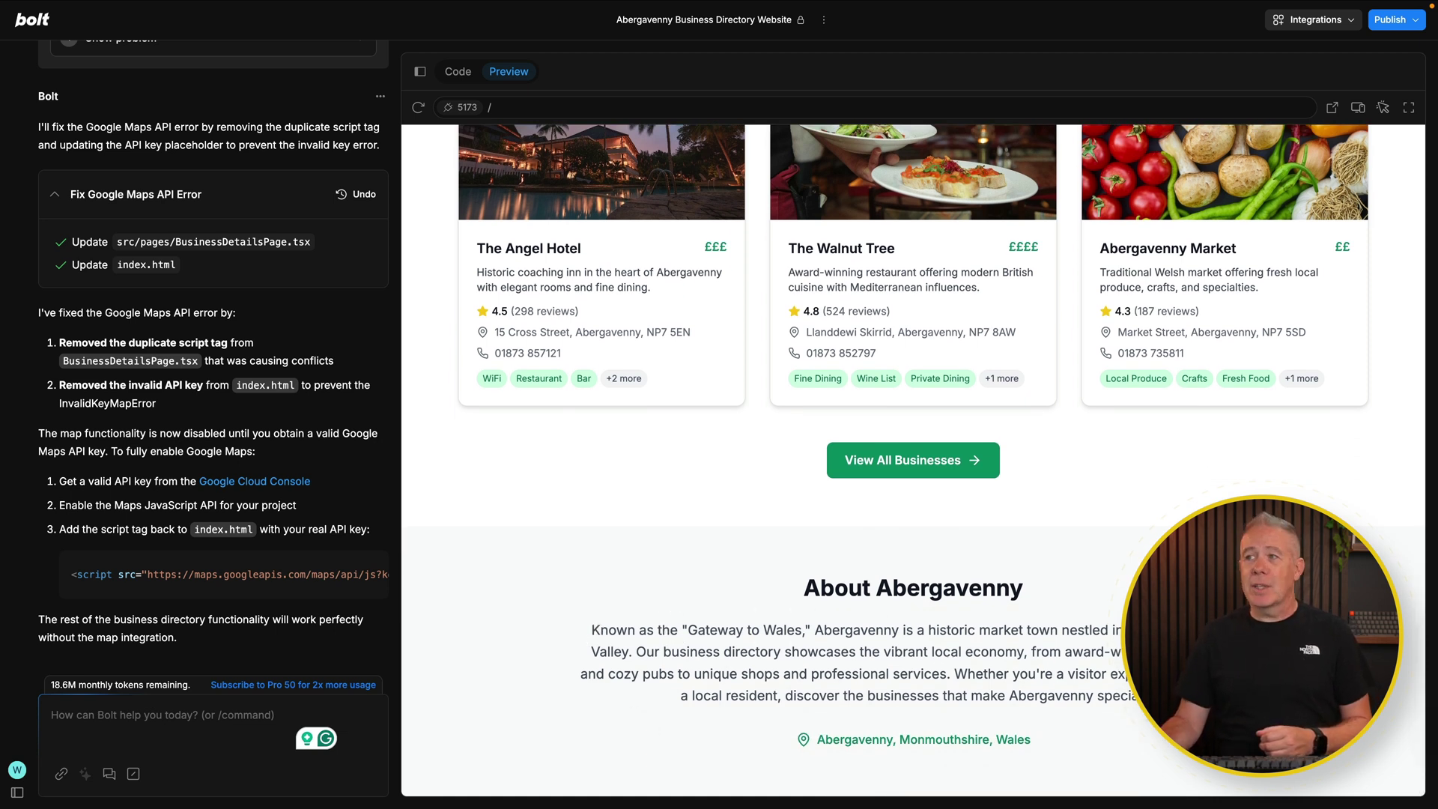
{"action": "scroll", "coordinate": [913, 457], "scroll_direction": "up", "scroll_amount": 10}
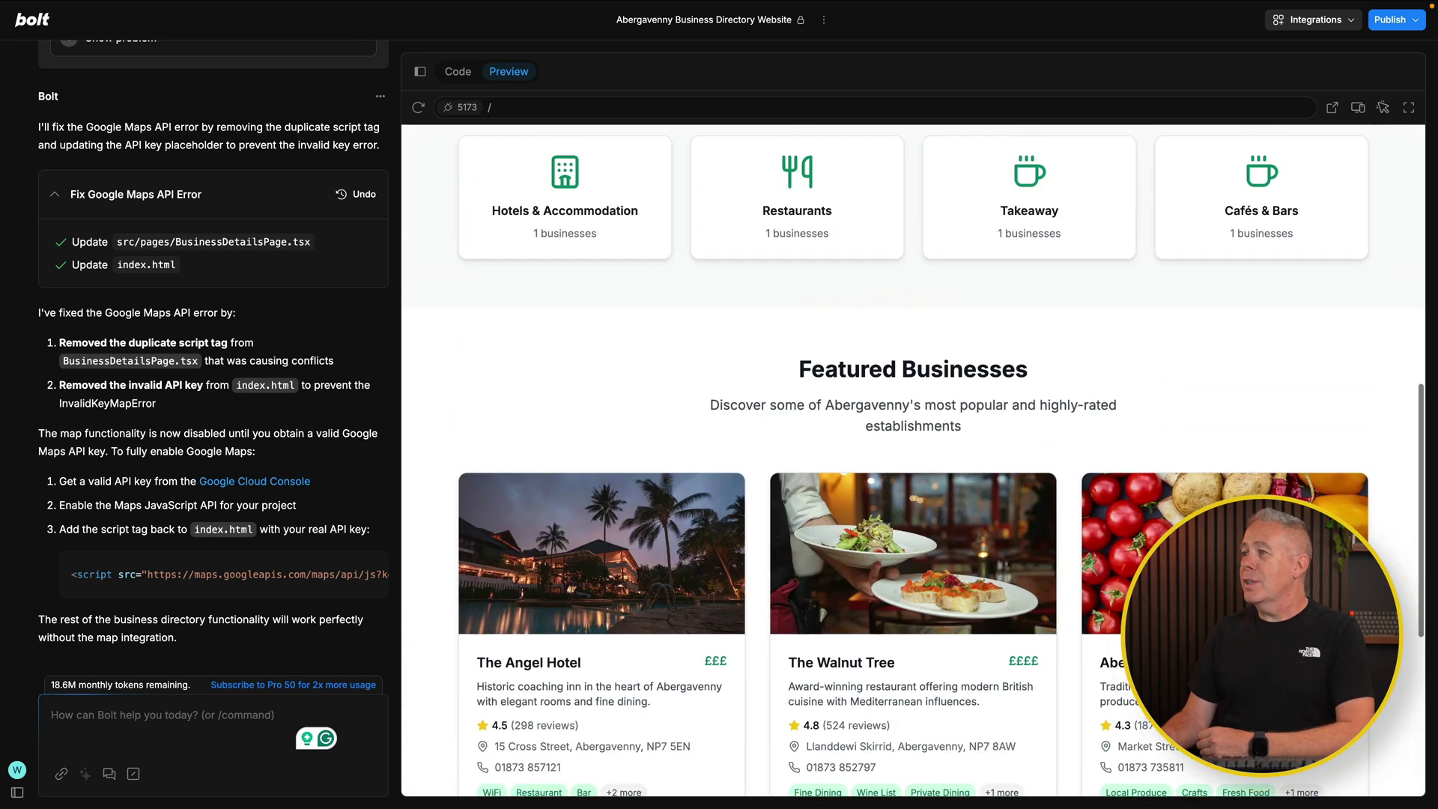
{"action": "scroll", "coordinate": [1342, 172], "scroll_direction": "up", "scroll_amount": 5}
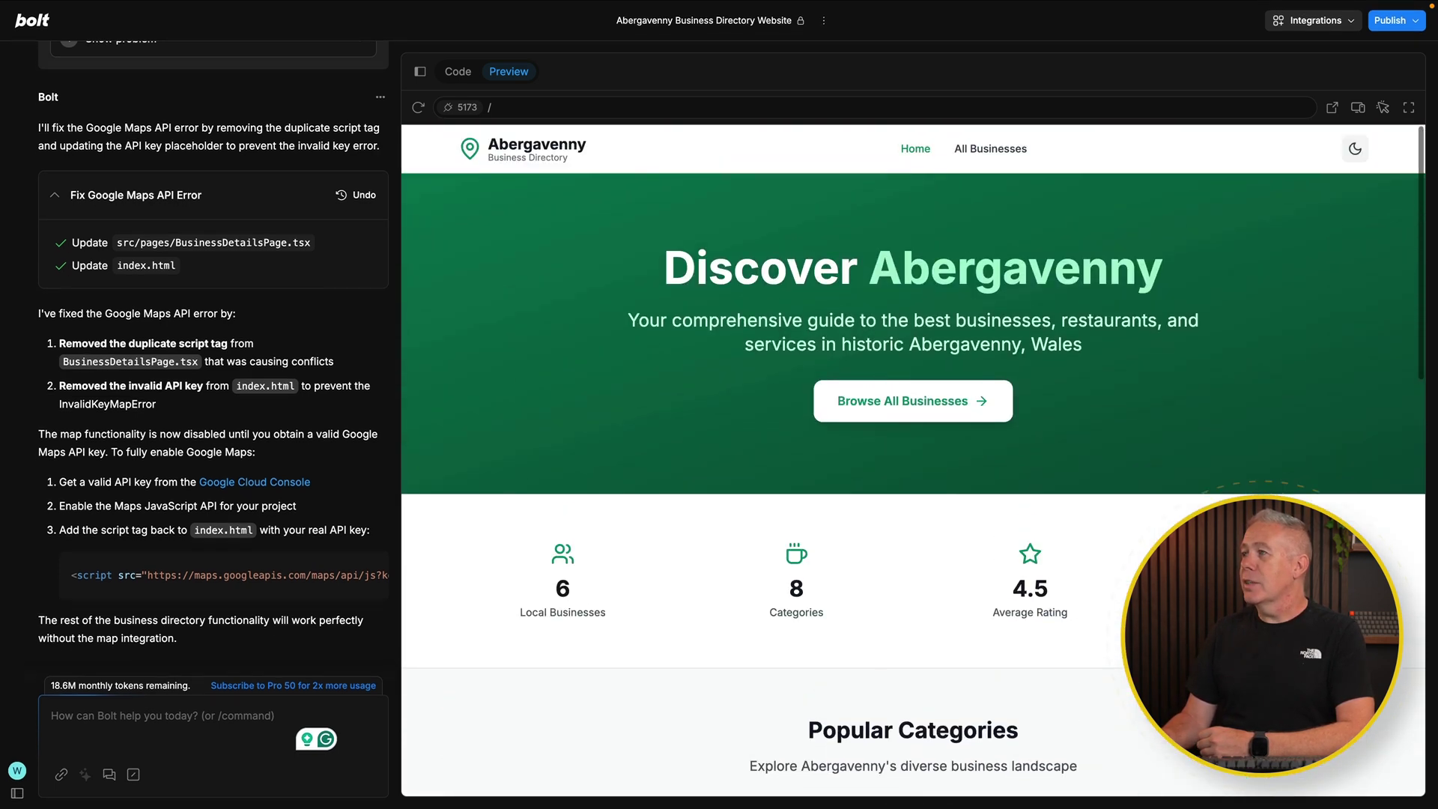
Switch the site to dark mode, look through the home page sections in it, and return to light mode.
{"action": "left_click", "coordinate": [1355, 149]}
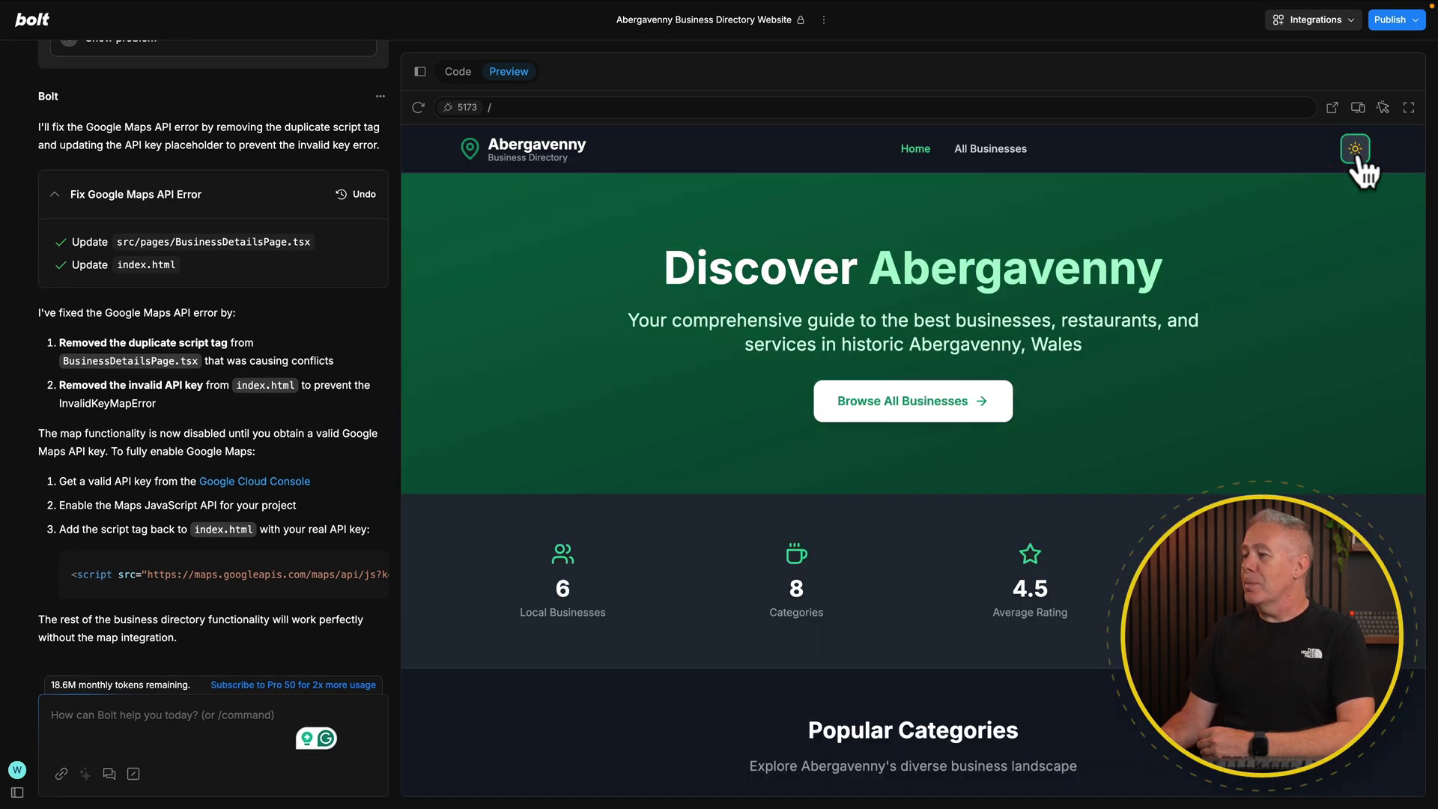
{"action": "scroll", "coordinate": [1154, 538], "scroll_direction": "down", "scroll_amount": 10}
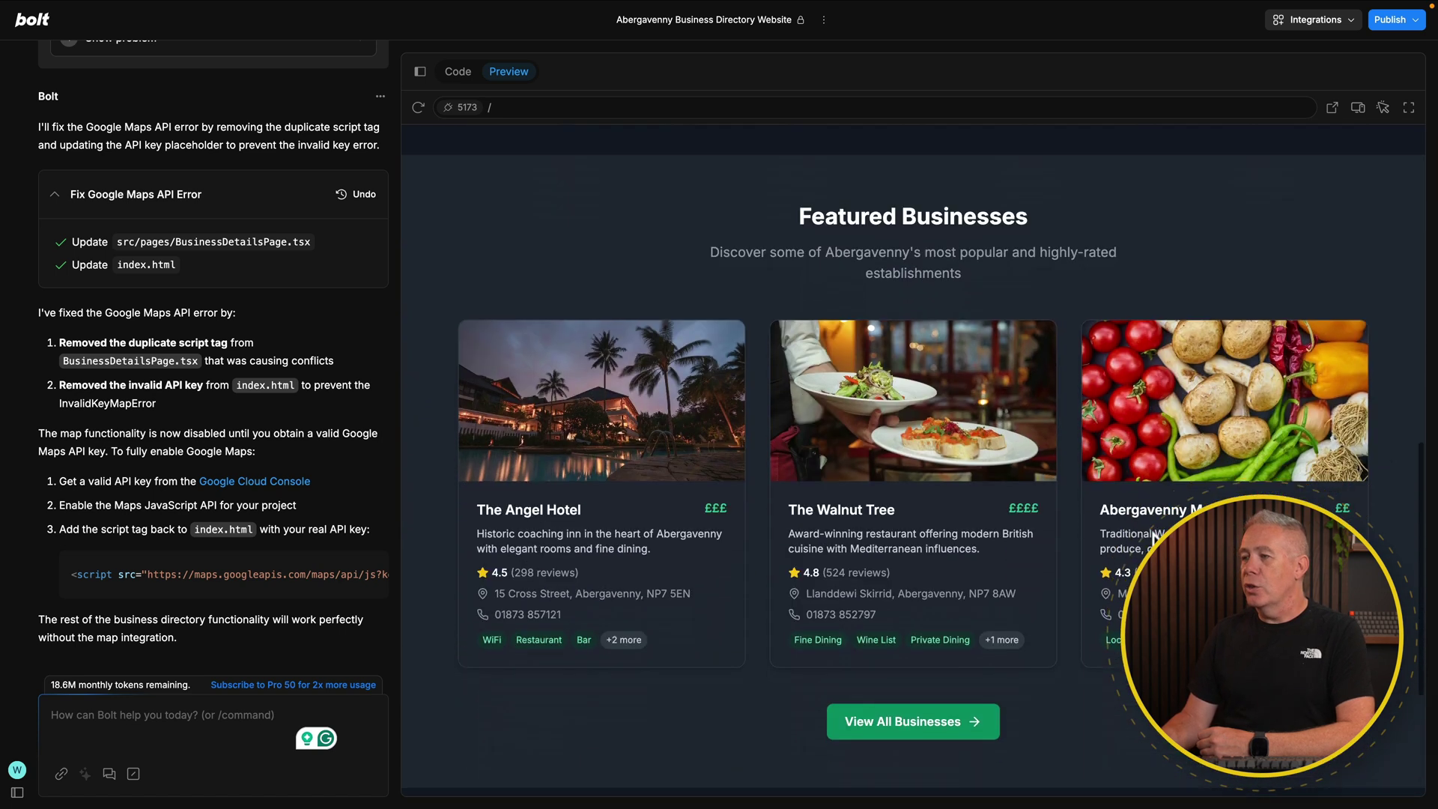
{"action": "scroll", "coordinate": [1154, 538], "scroll_direction": "up", "scroll_amount": 10}
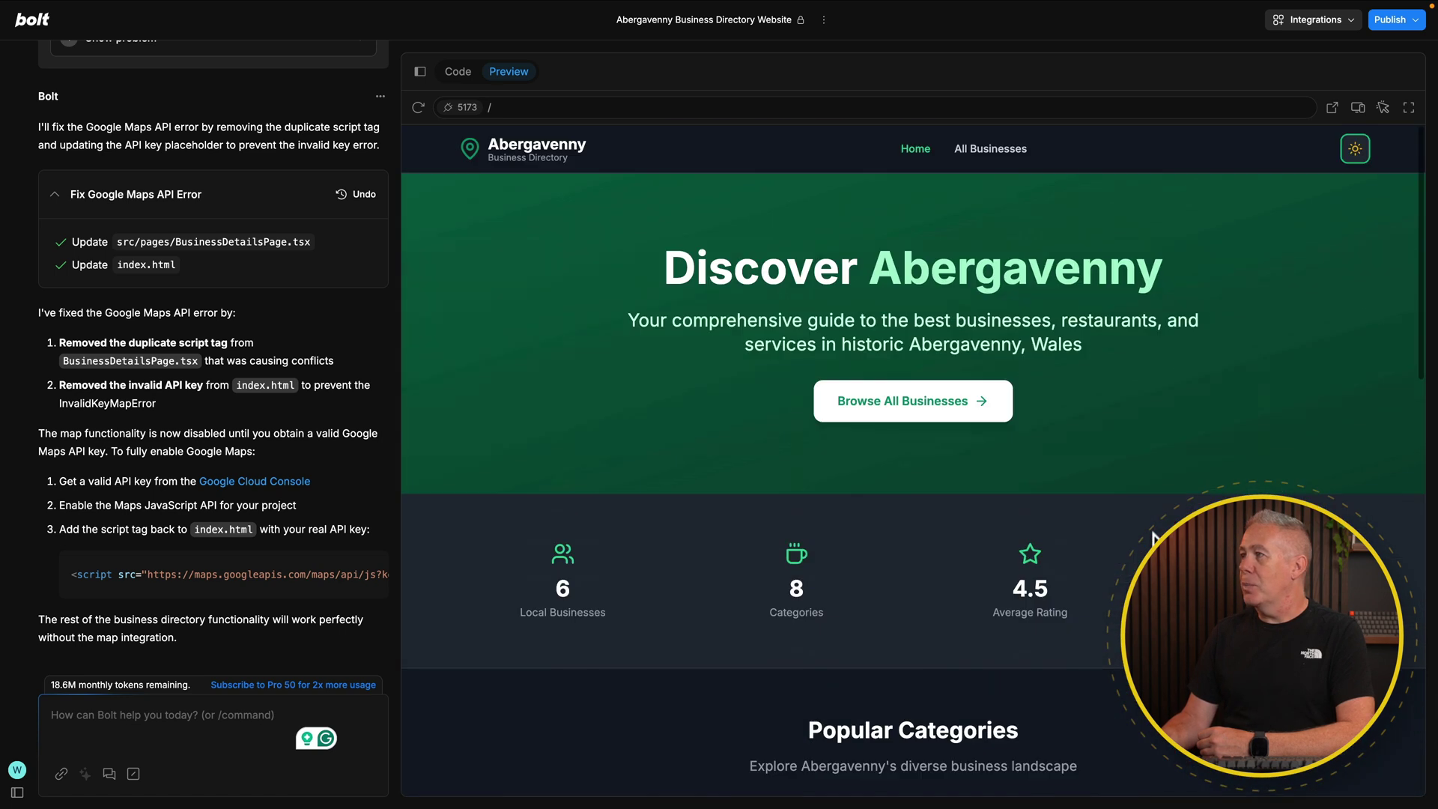
{"action": "left_click", "coordinate": [1355, 149]}
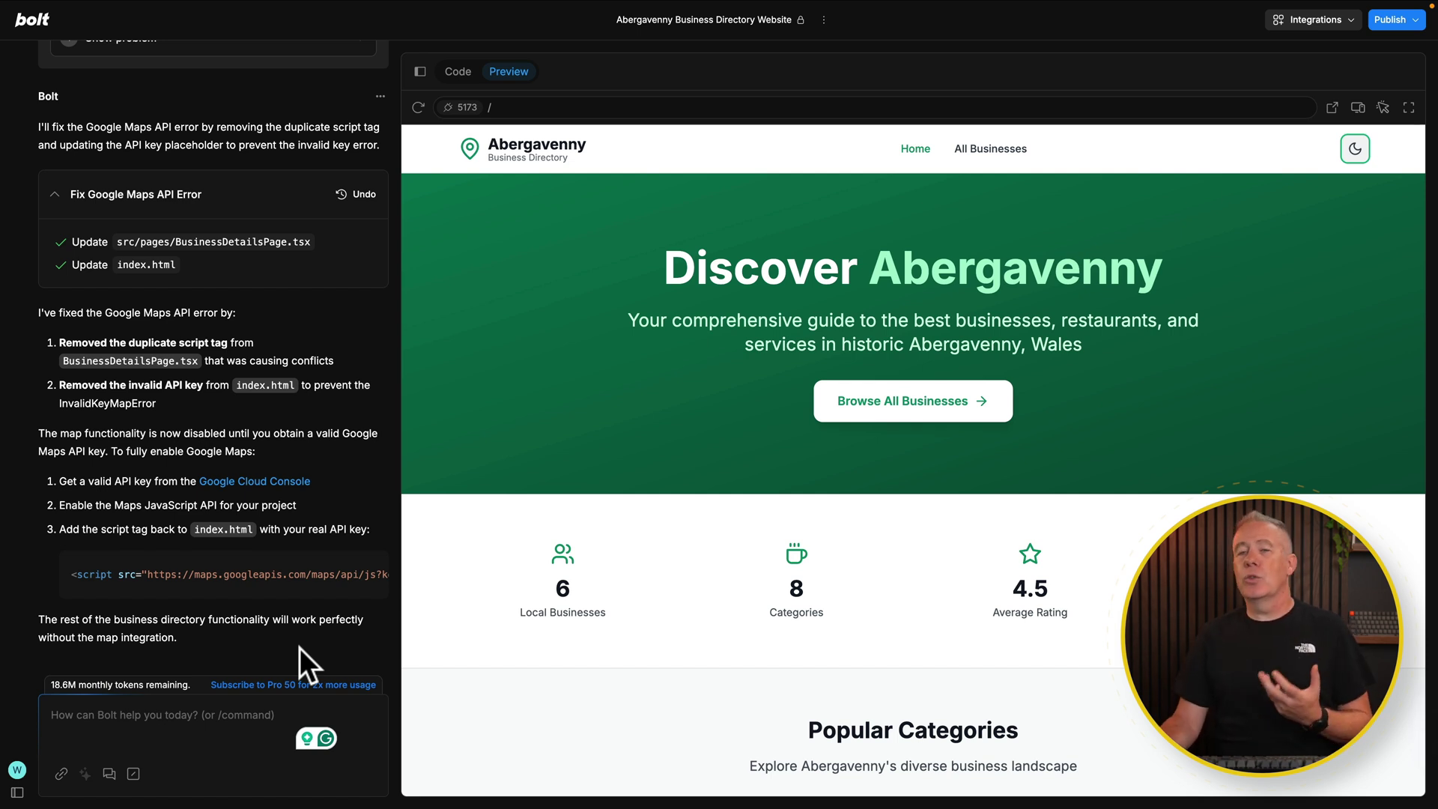
Submit the prompt "Add an additional 20 businesses to the listing.".
{"action": "left_click", "coordinate": [131, 721]}
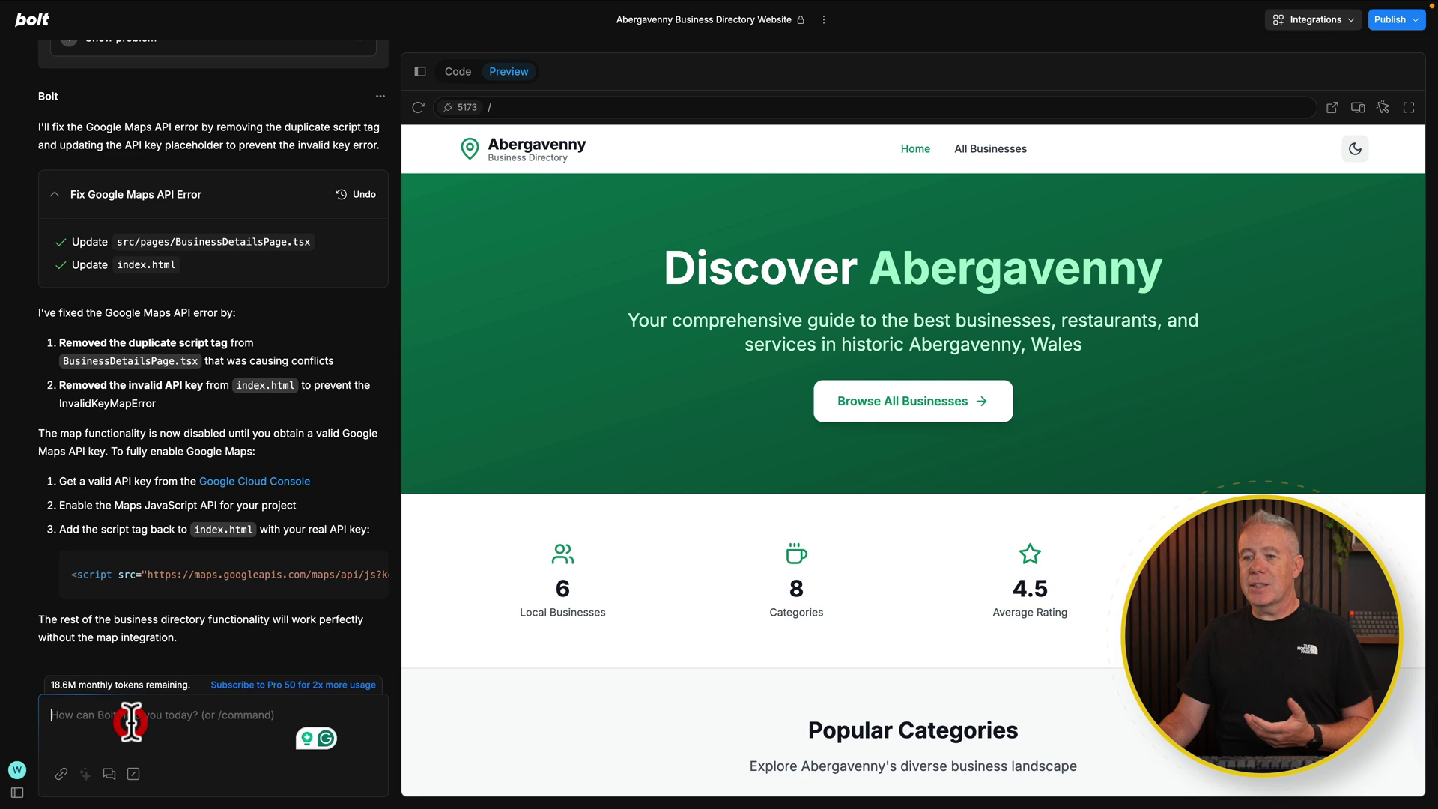
{"action": "type", "text": "Add an additional 20 businesses to the listing."}
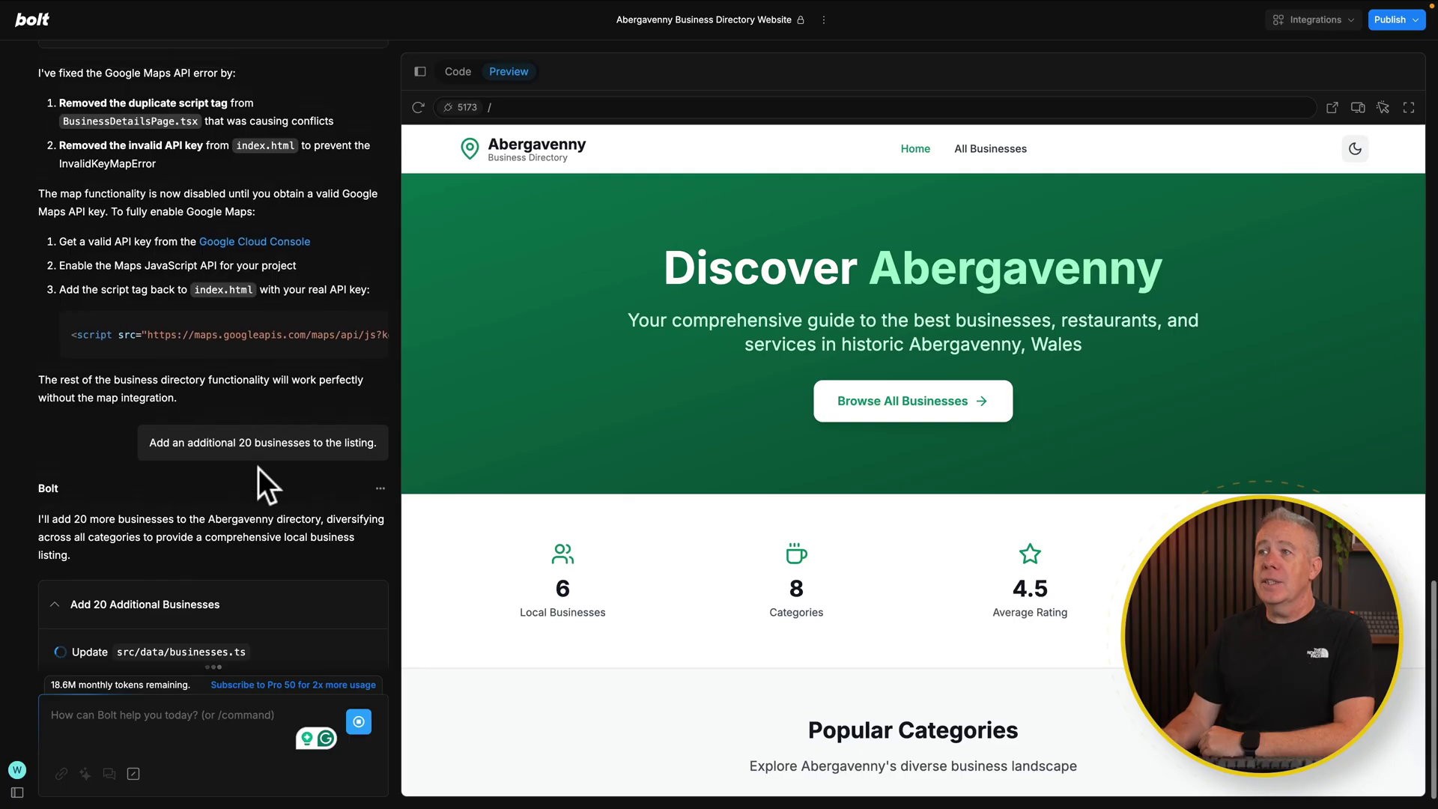
Look back through the chat history at the earlier fix, the site summary and the list of created files.
{"action": "scroll", "coordinate": [259, 469], "scroll_direction": "up", "scroll_amount": 3}
{"action": "scroll", "coordinate": [258, 469], "scroll_direction": "up", "scroll_amount": 10}
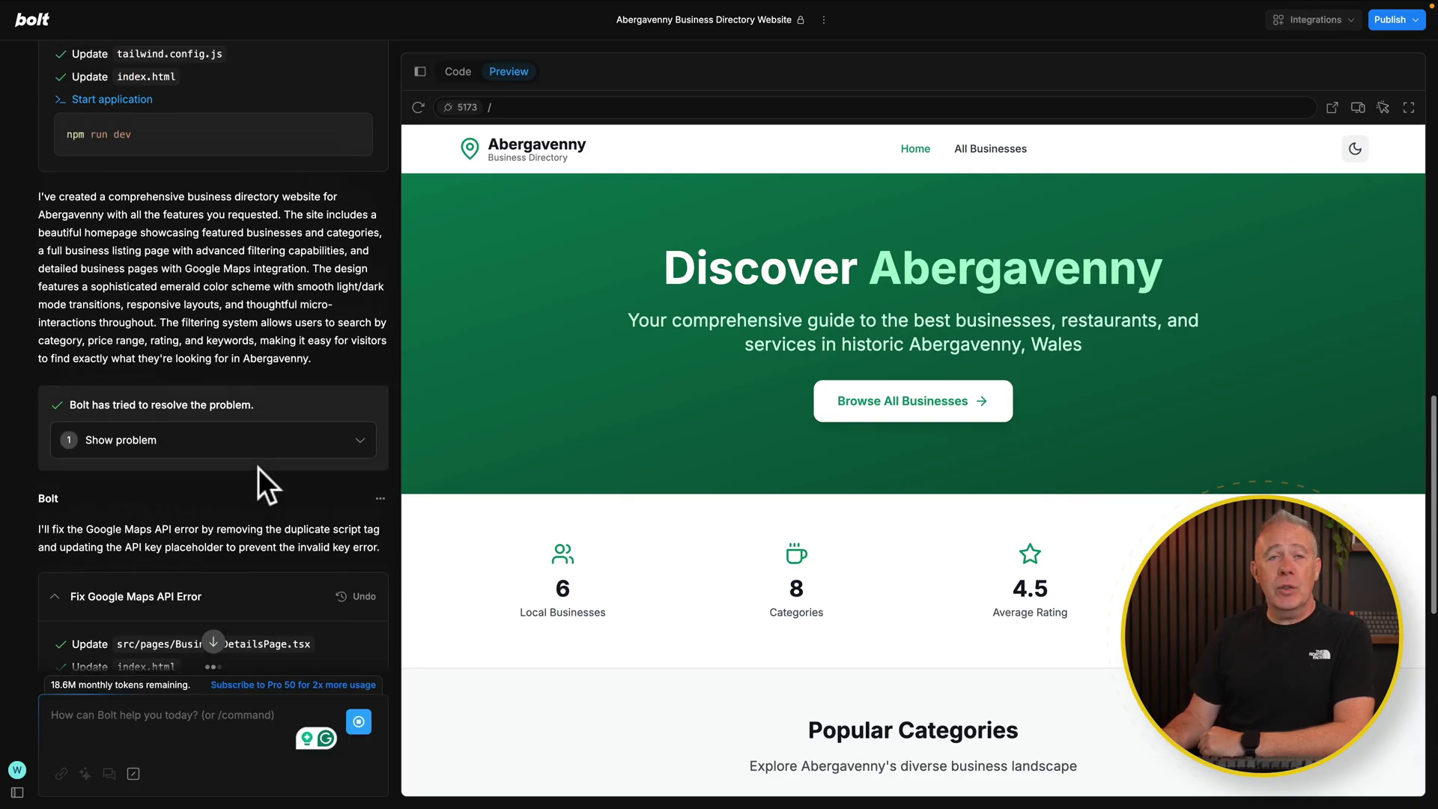
{"action": "scroll", "coordinate": [258, 479], "scroll_direction": "up", "scroll_amount": 10}
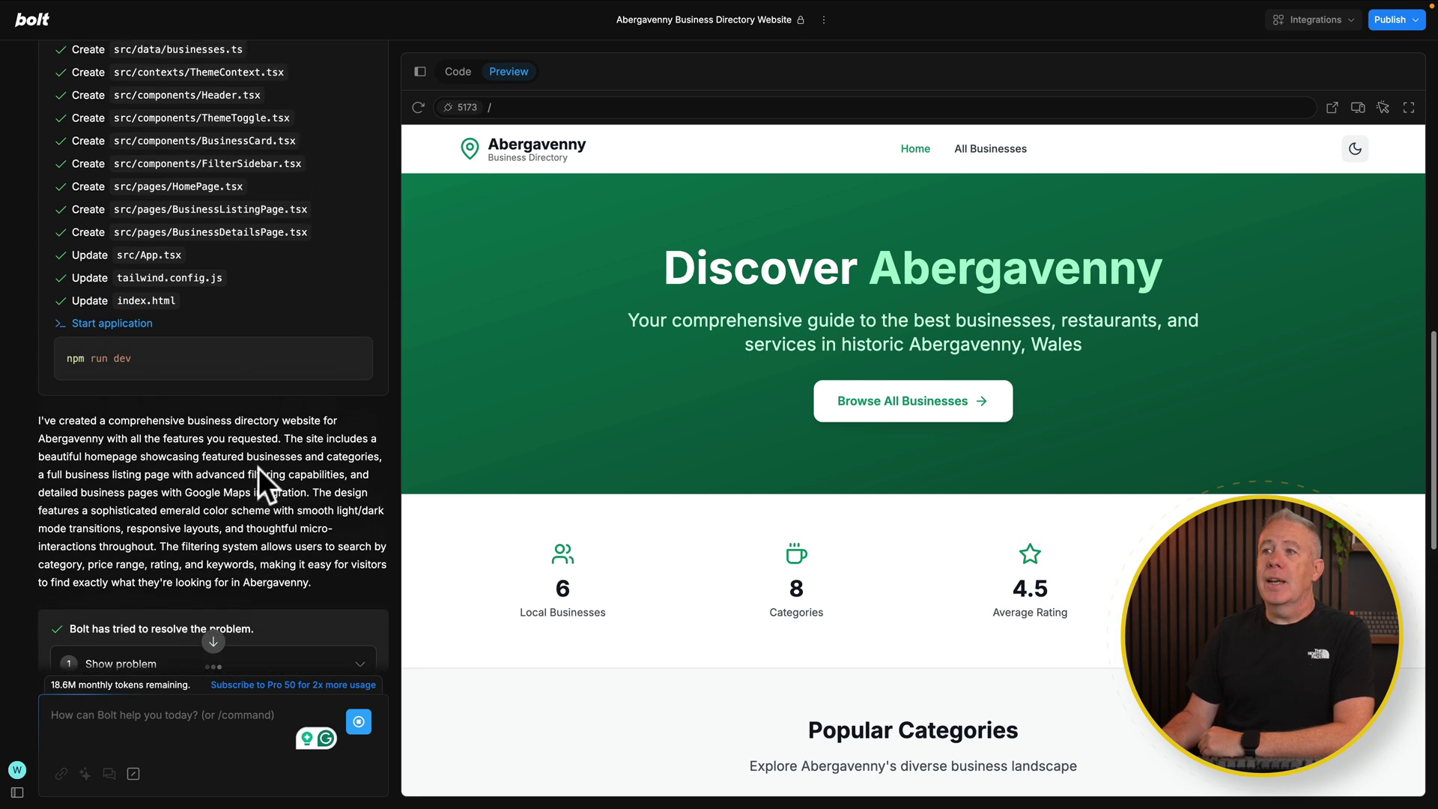
{"action": "scroll", "coordinate": [259, 468], "scroll_direction": "up", "scroll_amount": 2}
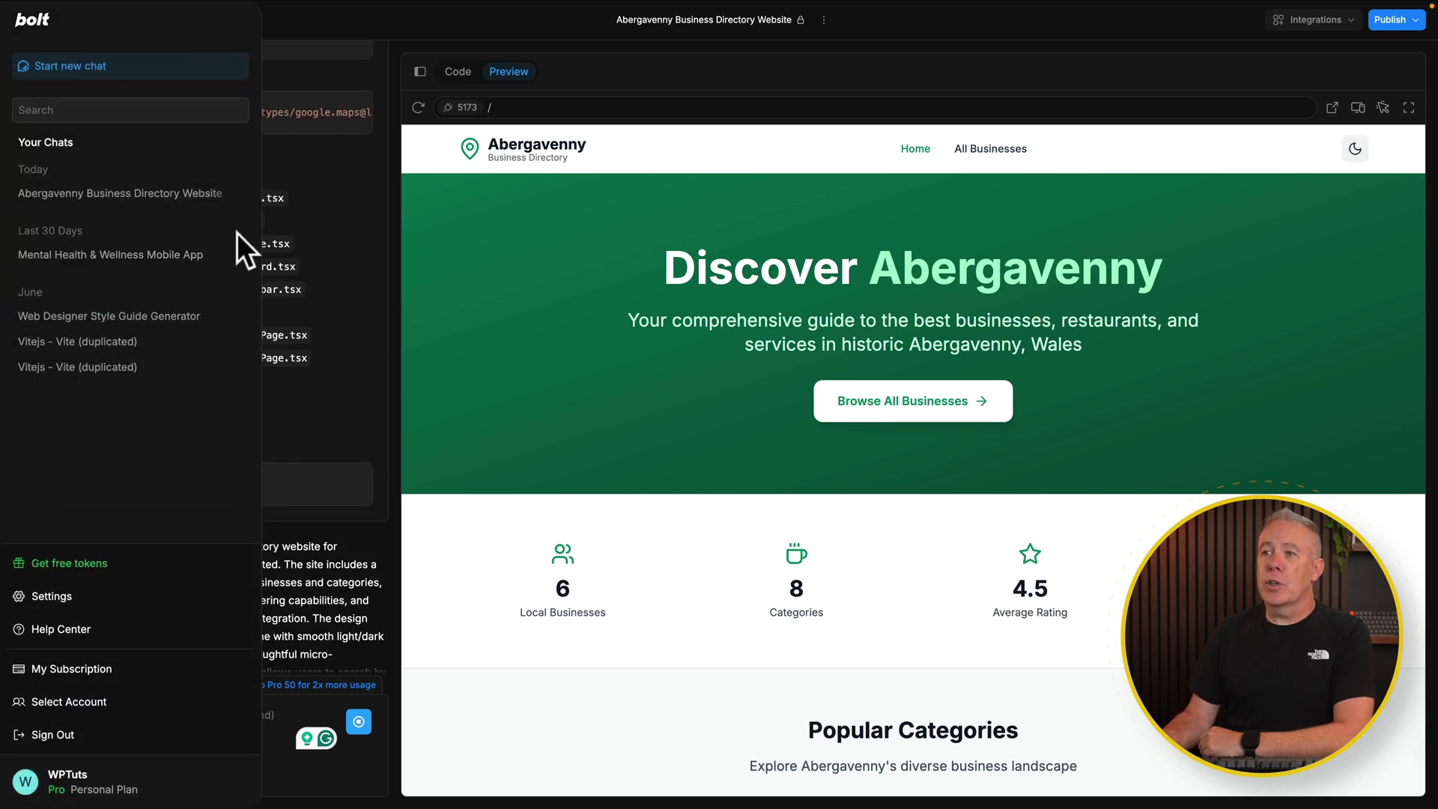
{"action": "scroll", "coordinate": [334, 182], "scroll_direction": "up", "scroll_amount": 4}
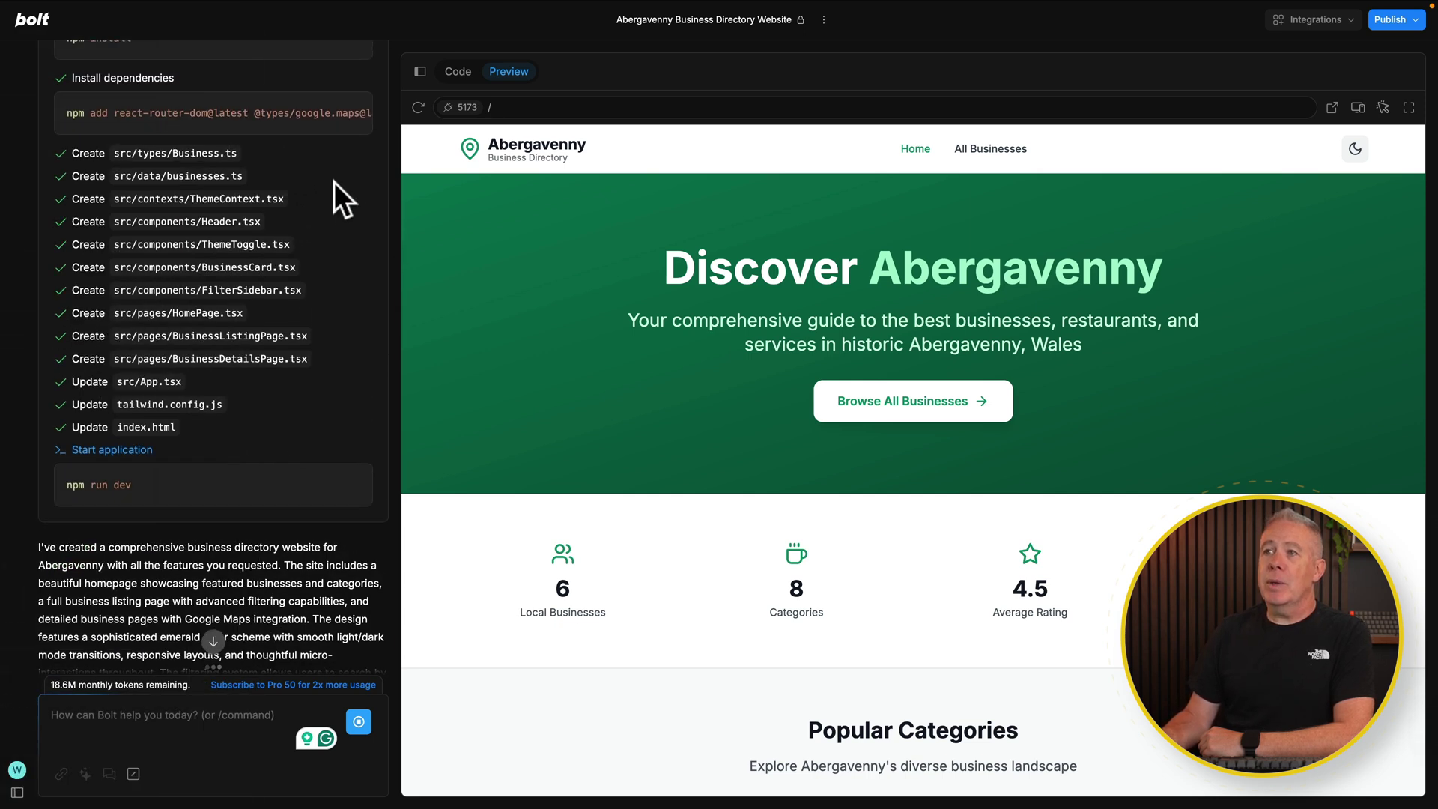
Dismiss the build error overlay in the preview and expand the details of the earlier resolved problem in the chat.
{"action": "scroll", "coordinate": [335, 182], "scroll_direction": "up", "scroll_amount": 1}
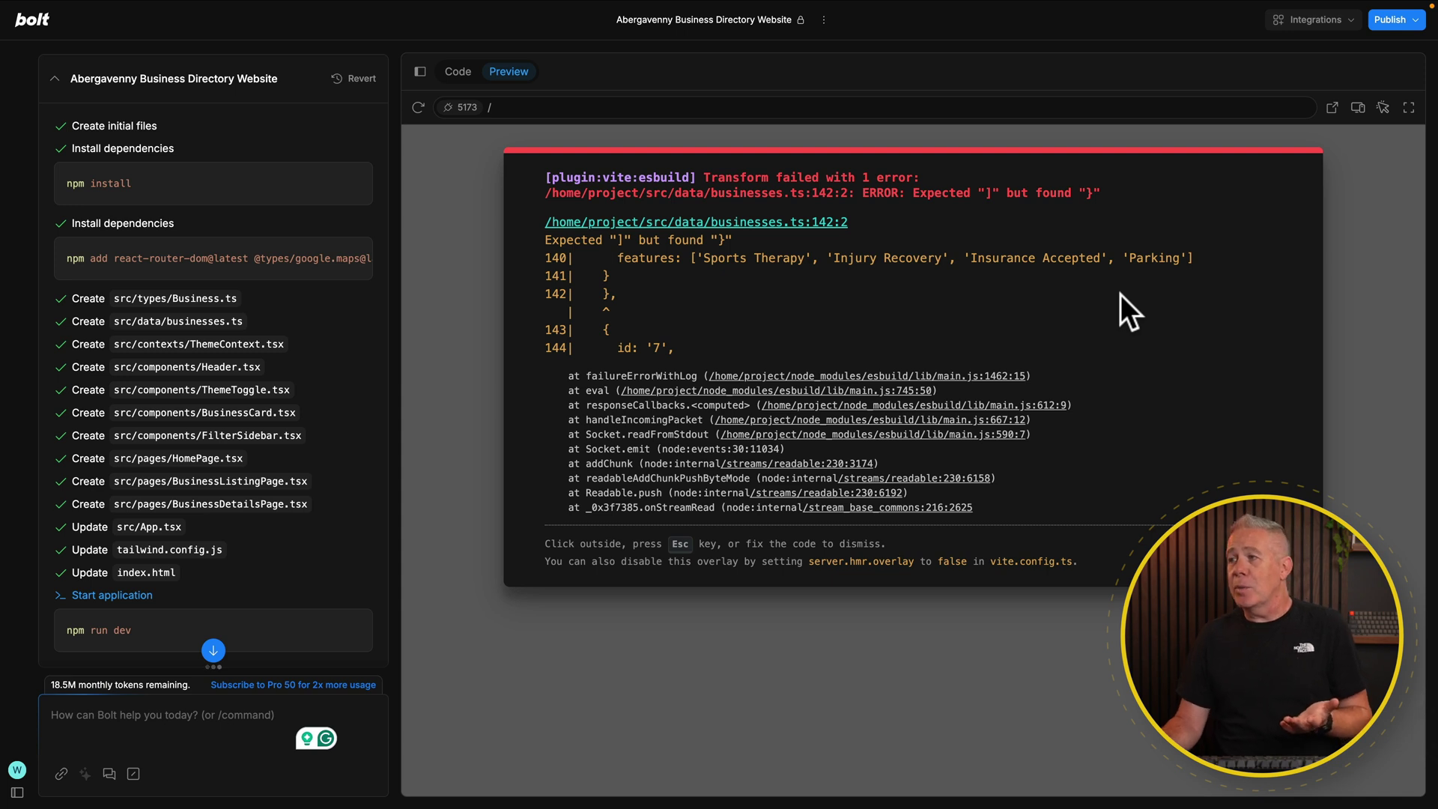
{"action": "left_click", "coordinate": [473, 252]}
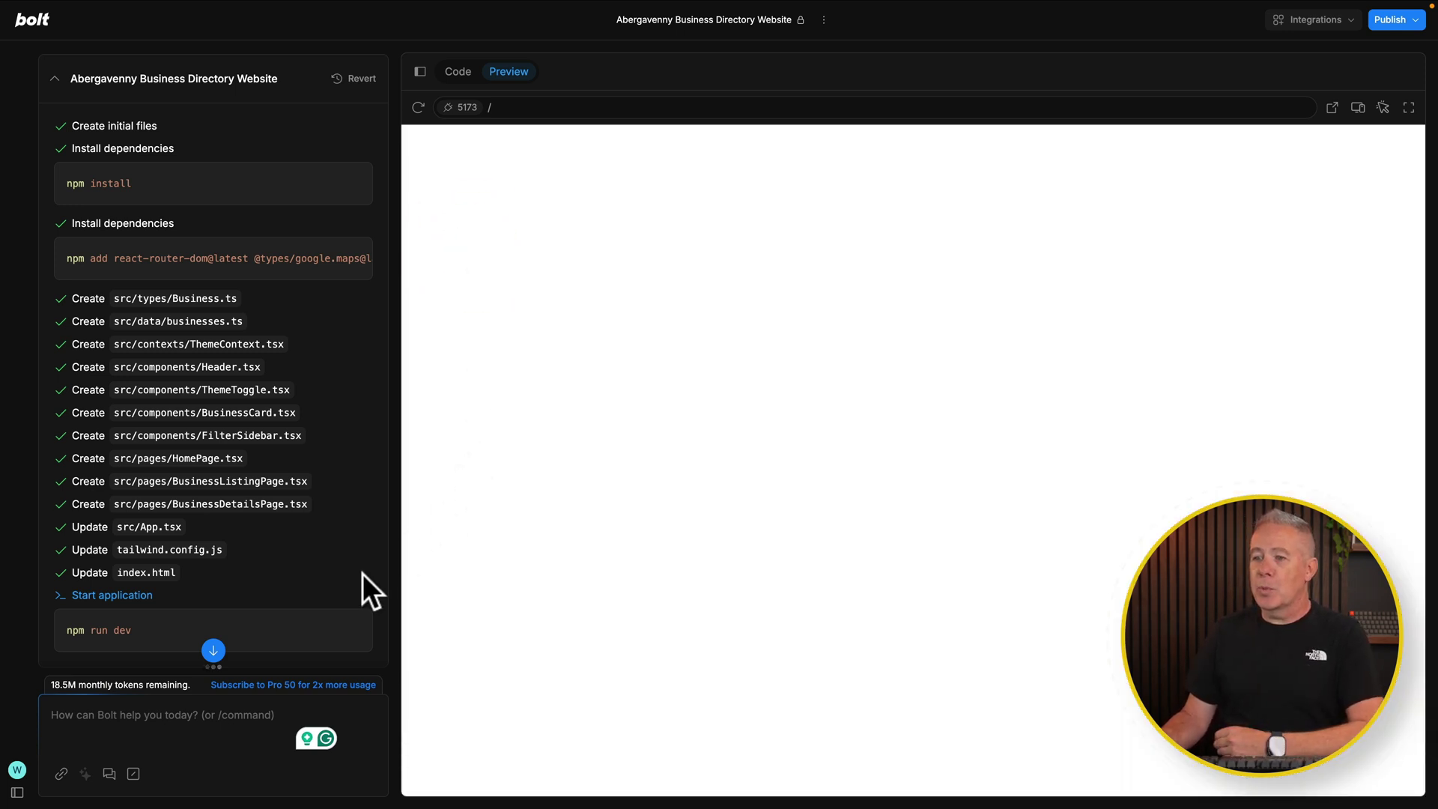
{"action": "scroll", "coordinate": [299, 585], "scroll_direction": "down", "scroll_amount": 5}
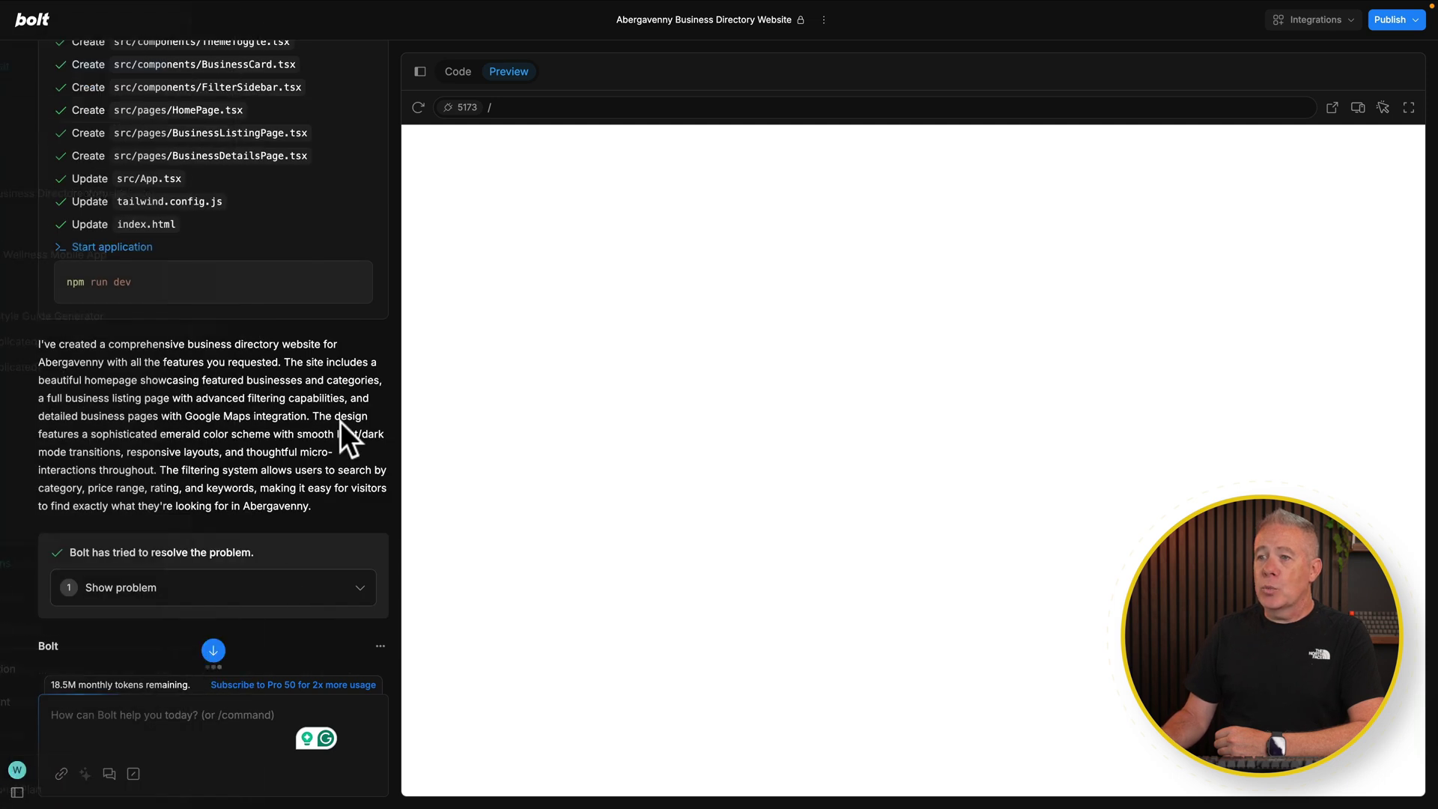
{"action": "scroll", "coordinate": [315, 457], "scroll_direction": "down", "scroll_amount": 2}
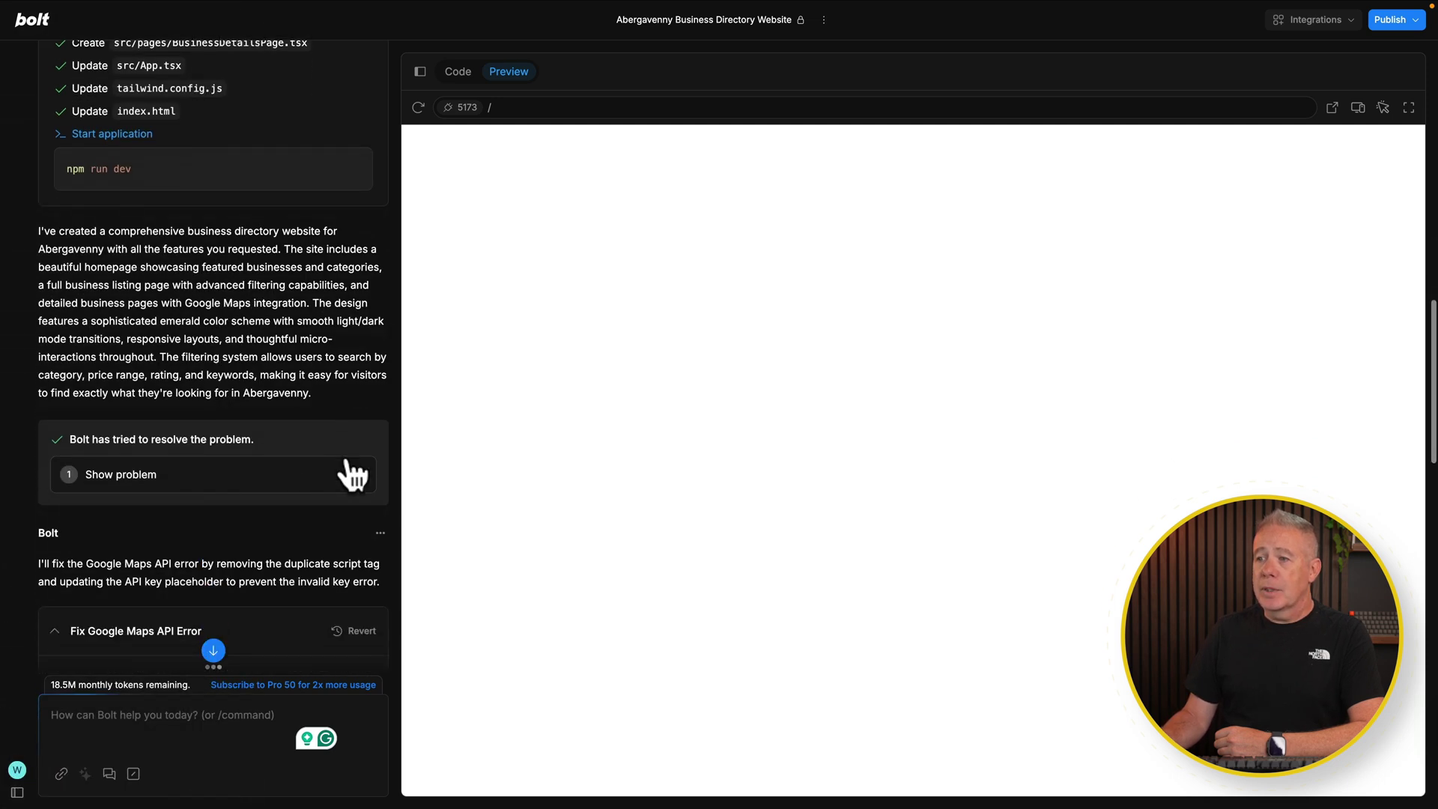
{"action": "left_click", "coordinate": [359, 476]}
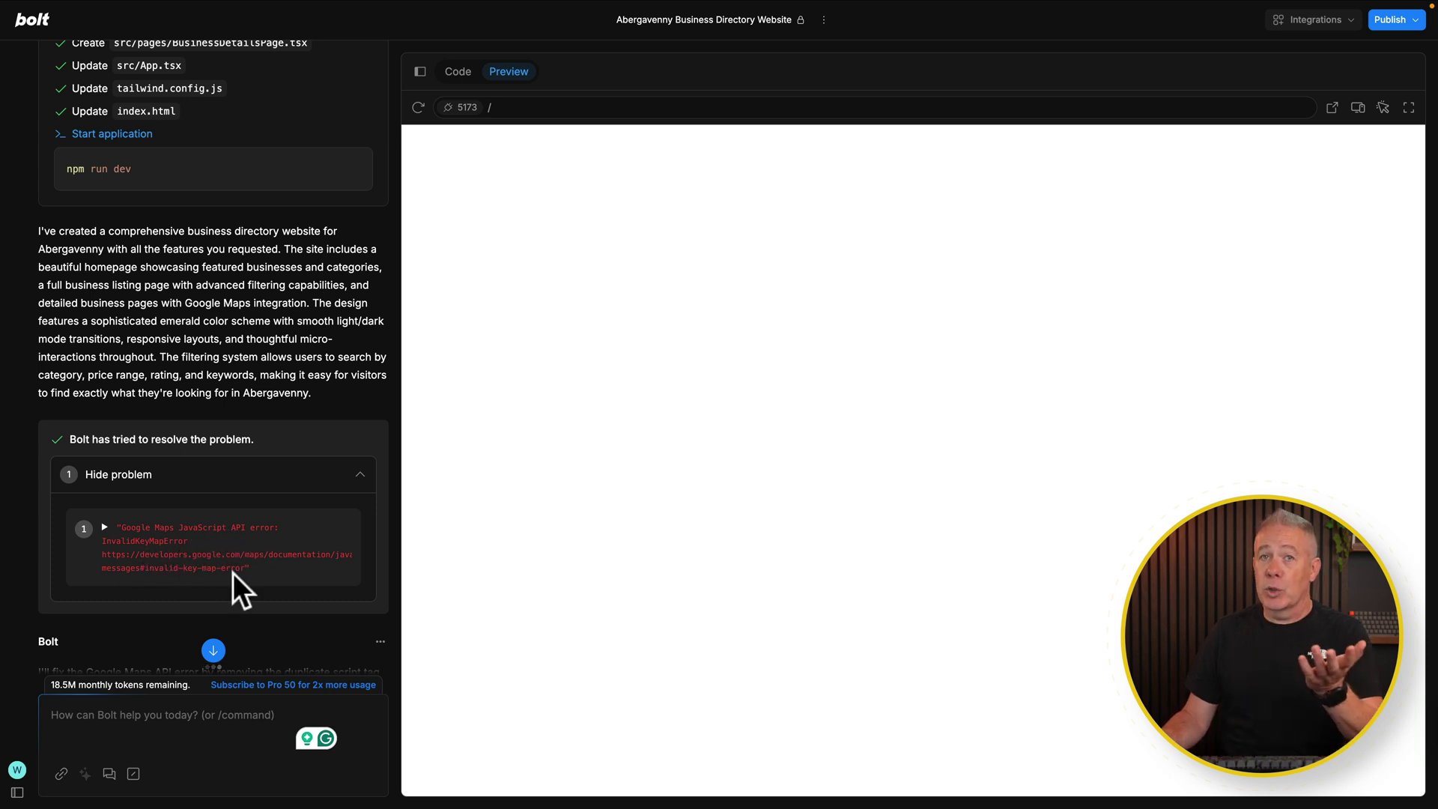
Read through the Google Maps API fix explanation and the categorised list of added businesses in the chat.
{"action": "scroll", "coordinate": [355, 635], "scroll_direction": "down", "scroll_amount": 3}
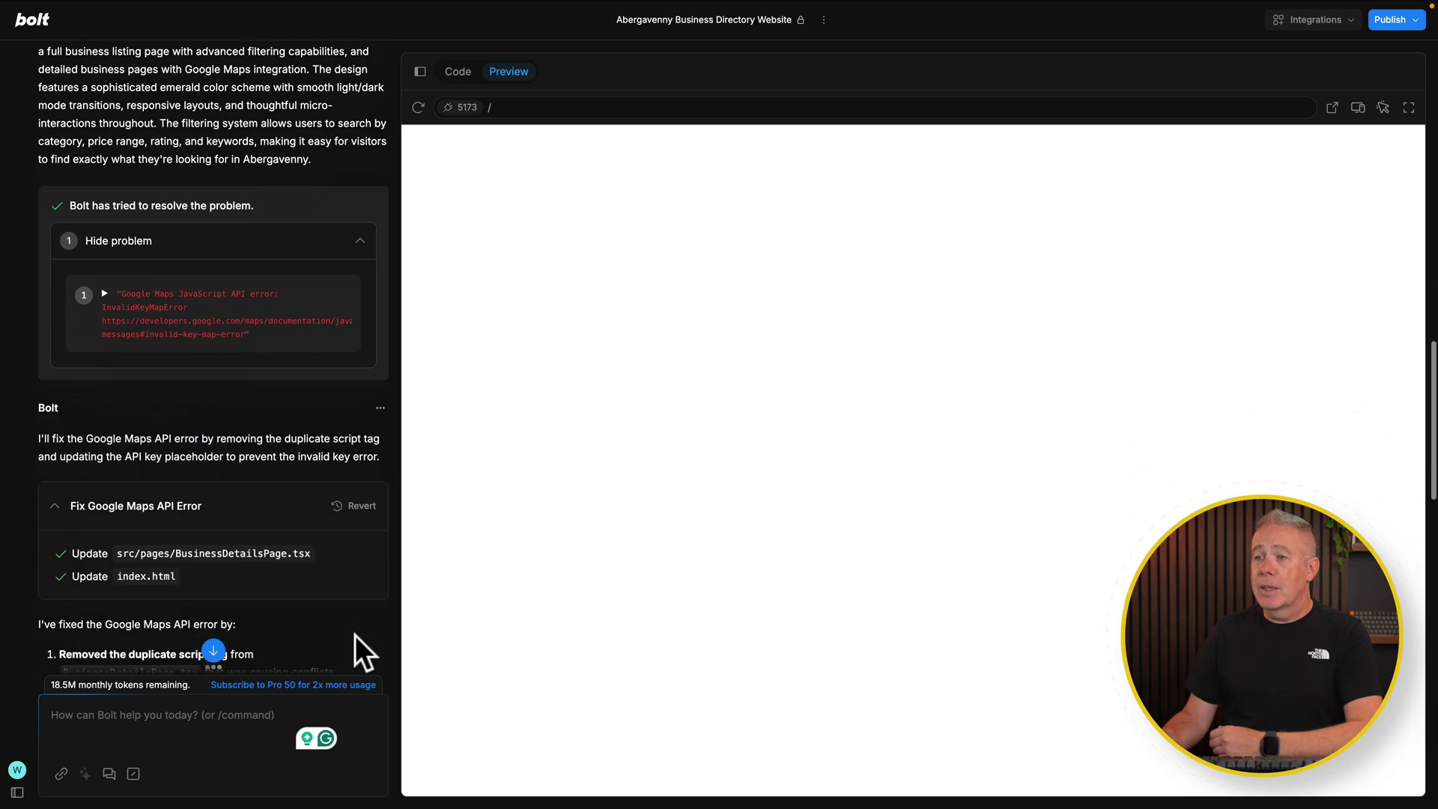
{"action": "scroll", "coordinate": [355, 635], "scroll_direction": "down", "scroll_amount": 6}
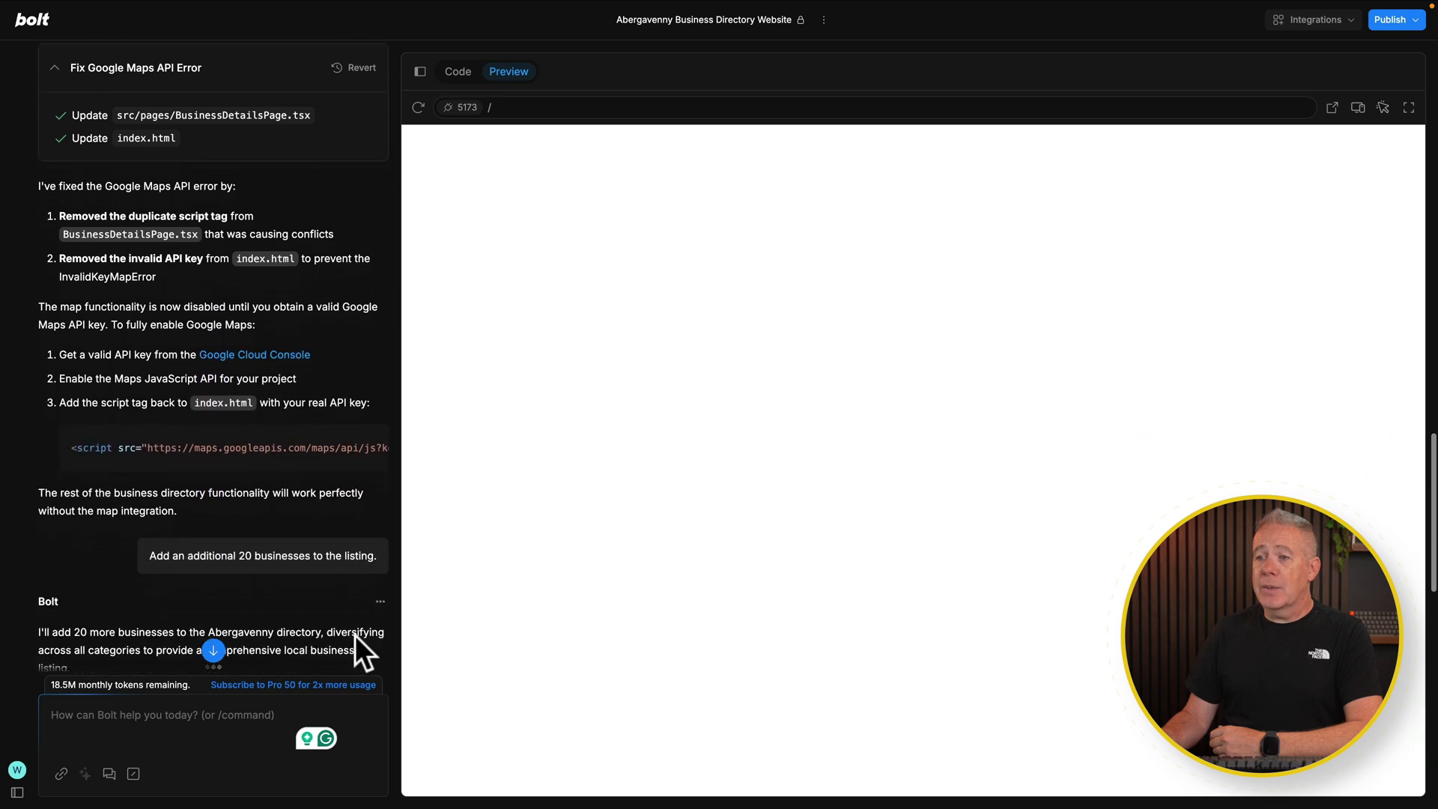
{"action": "scroll", "coordinate": [355, 635], "scroll_direction": "down", "scroll_amount": 6}
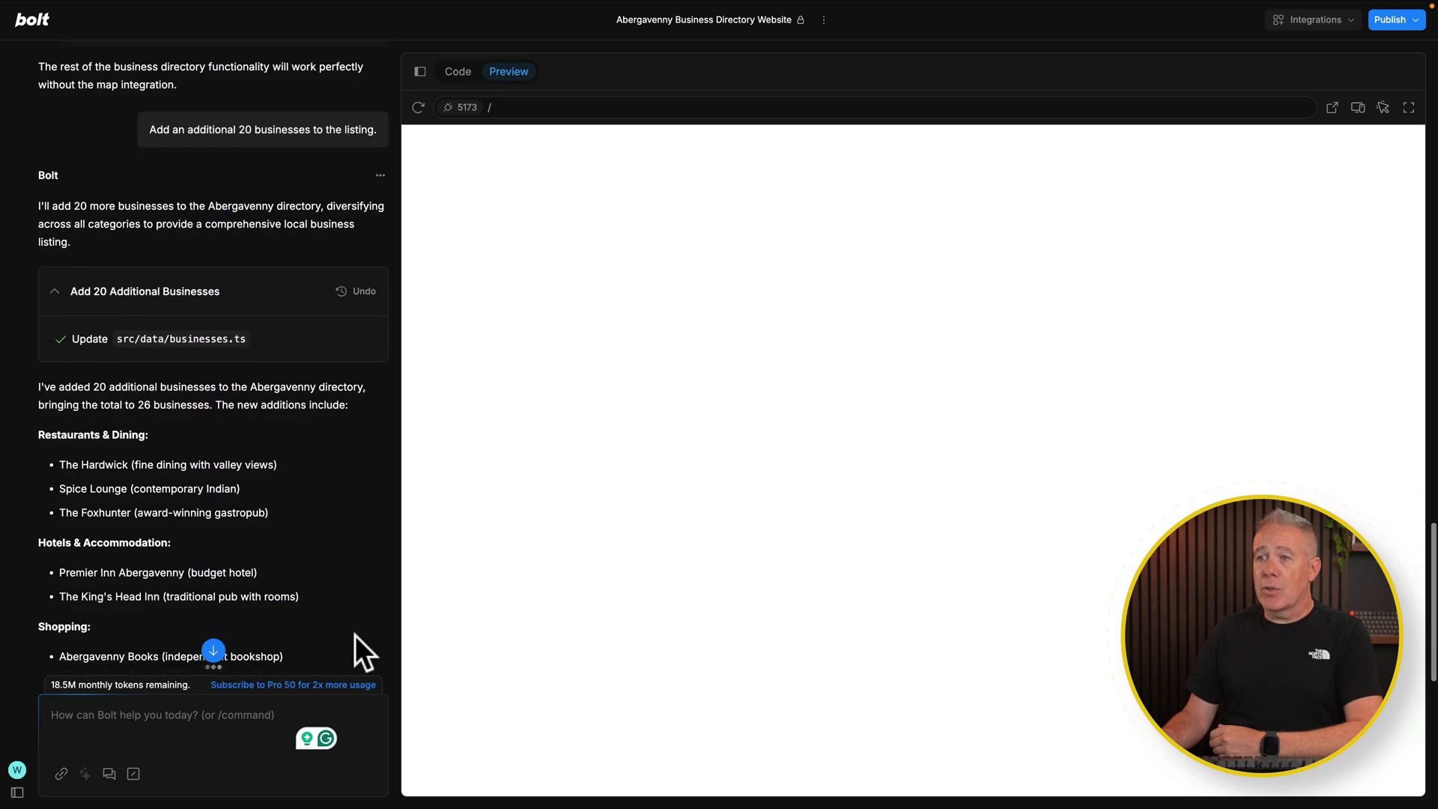
{"action": "scroll", "coordinate": [355, 636], "scroll_direction": "down", "scroll_amount": 3}
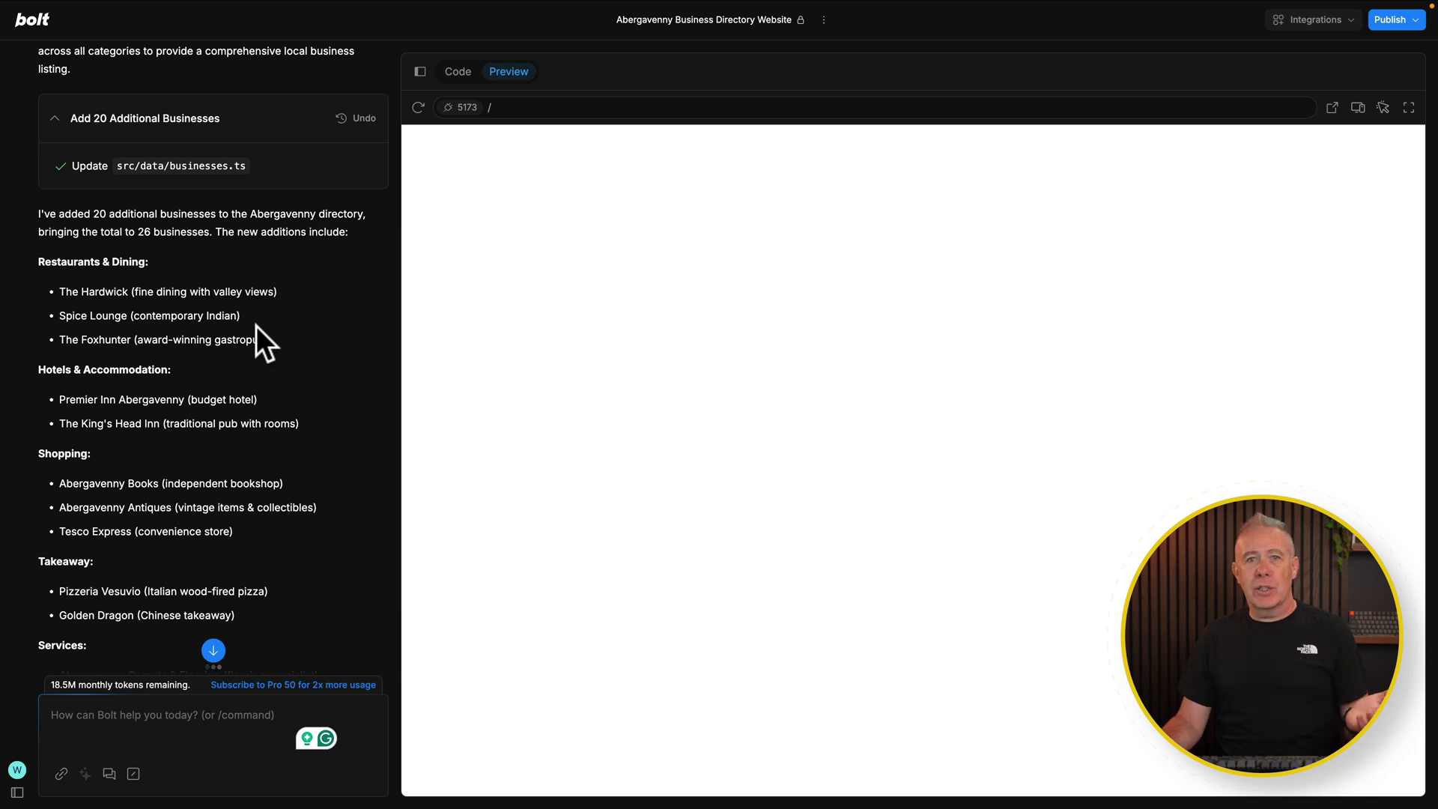
{"action": "scroll", "coordinate": [290, 494], "scroll_direction": "down", "scroll_amount": 5}
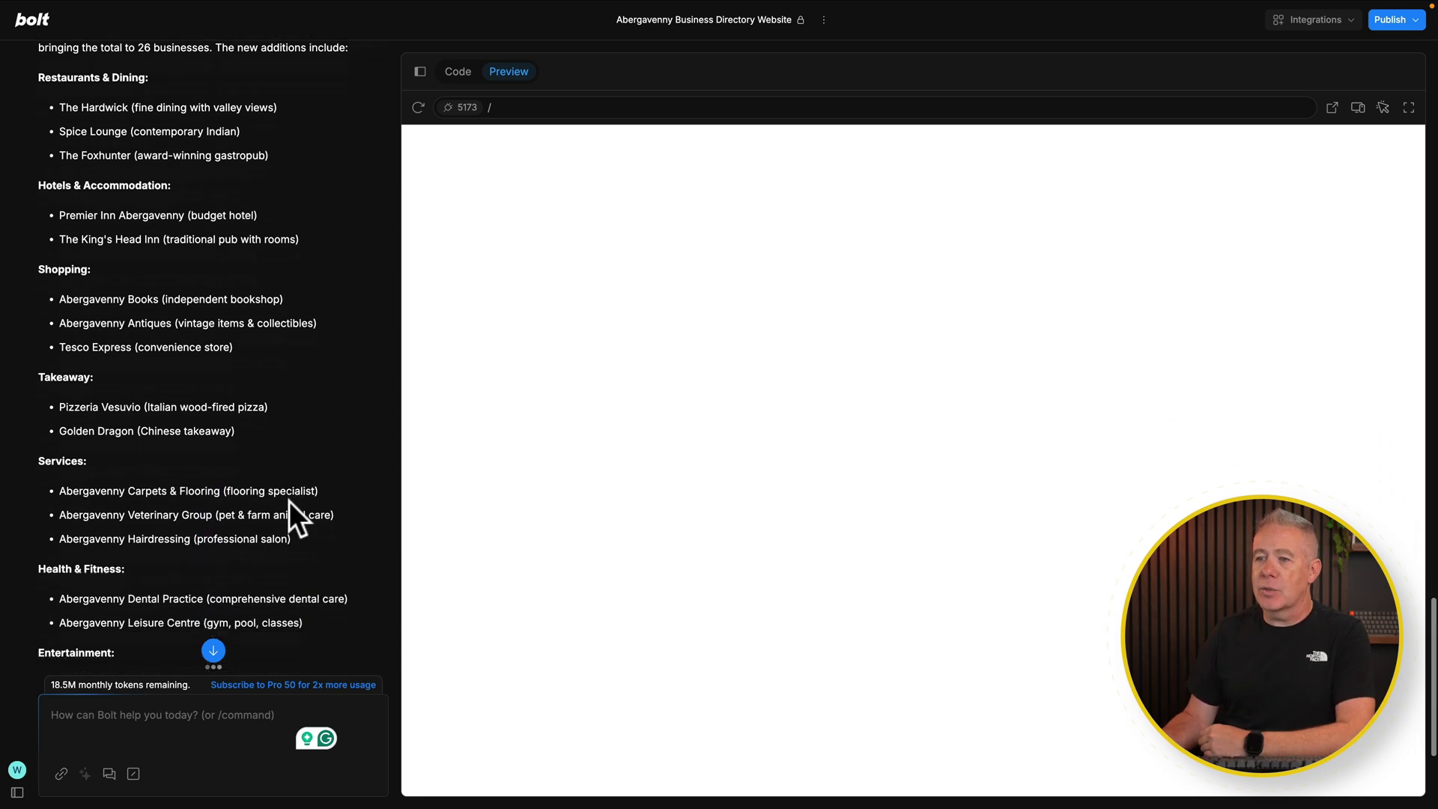
{"action": "scroll", "coordinate": [289, 501], "scroll_direction": "down", "scroll_amount": 6}
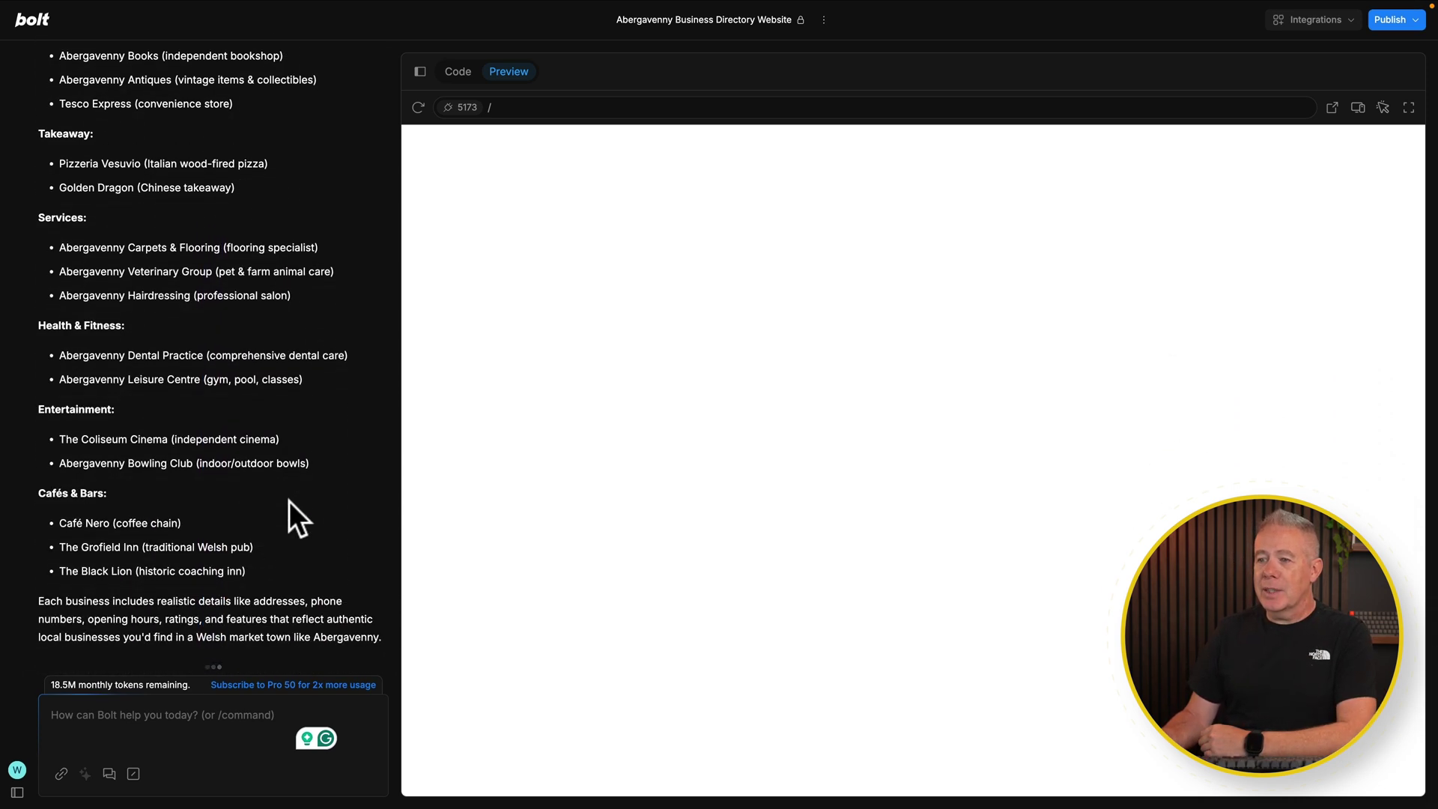
{"action": "scroll", "coordinate": [289, 501], "scroll_direction": "up", "scroll_amount": 11}
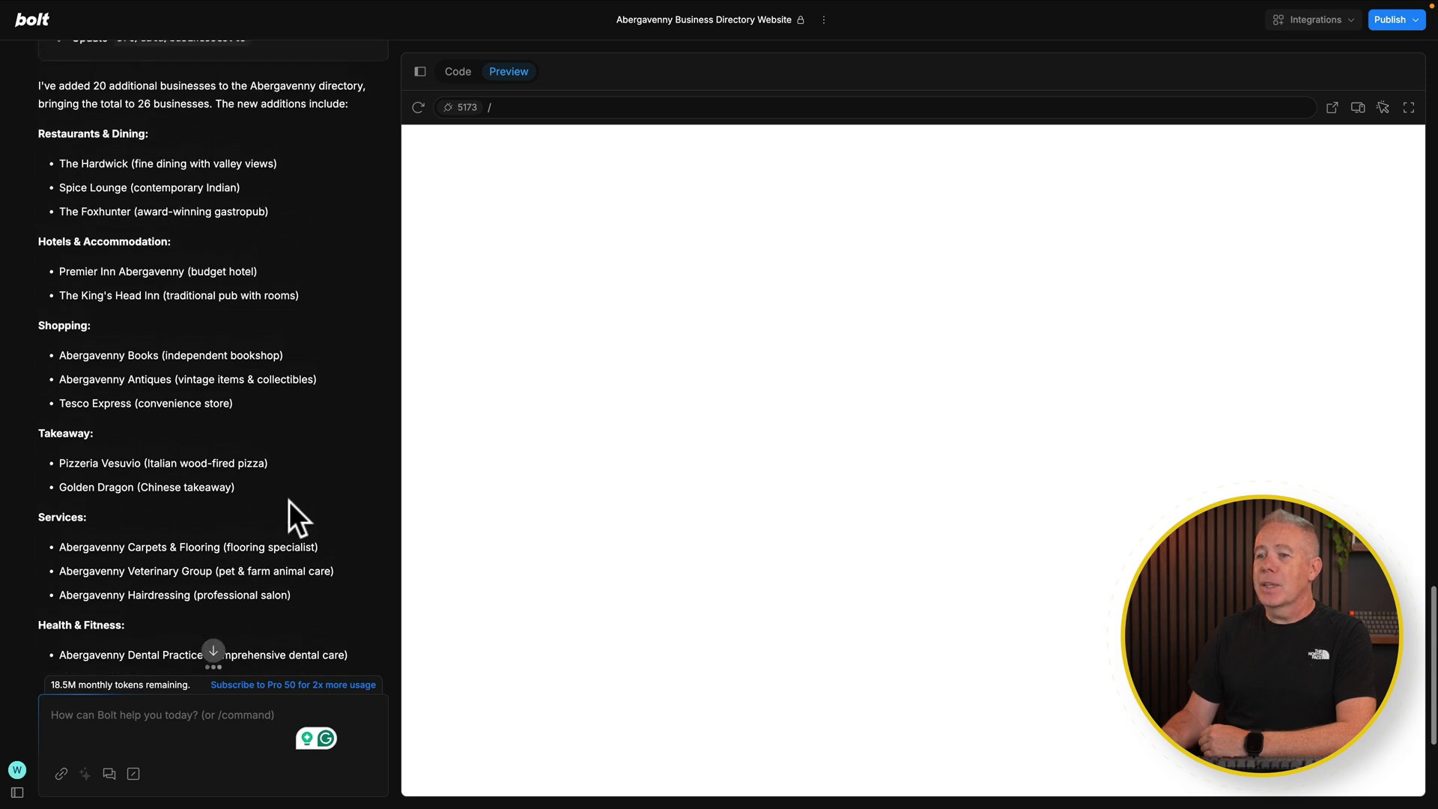
{"action": "scroll", "coordinate": [289, 502], "scroll_direction": "down", "scroll_amount": 10}
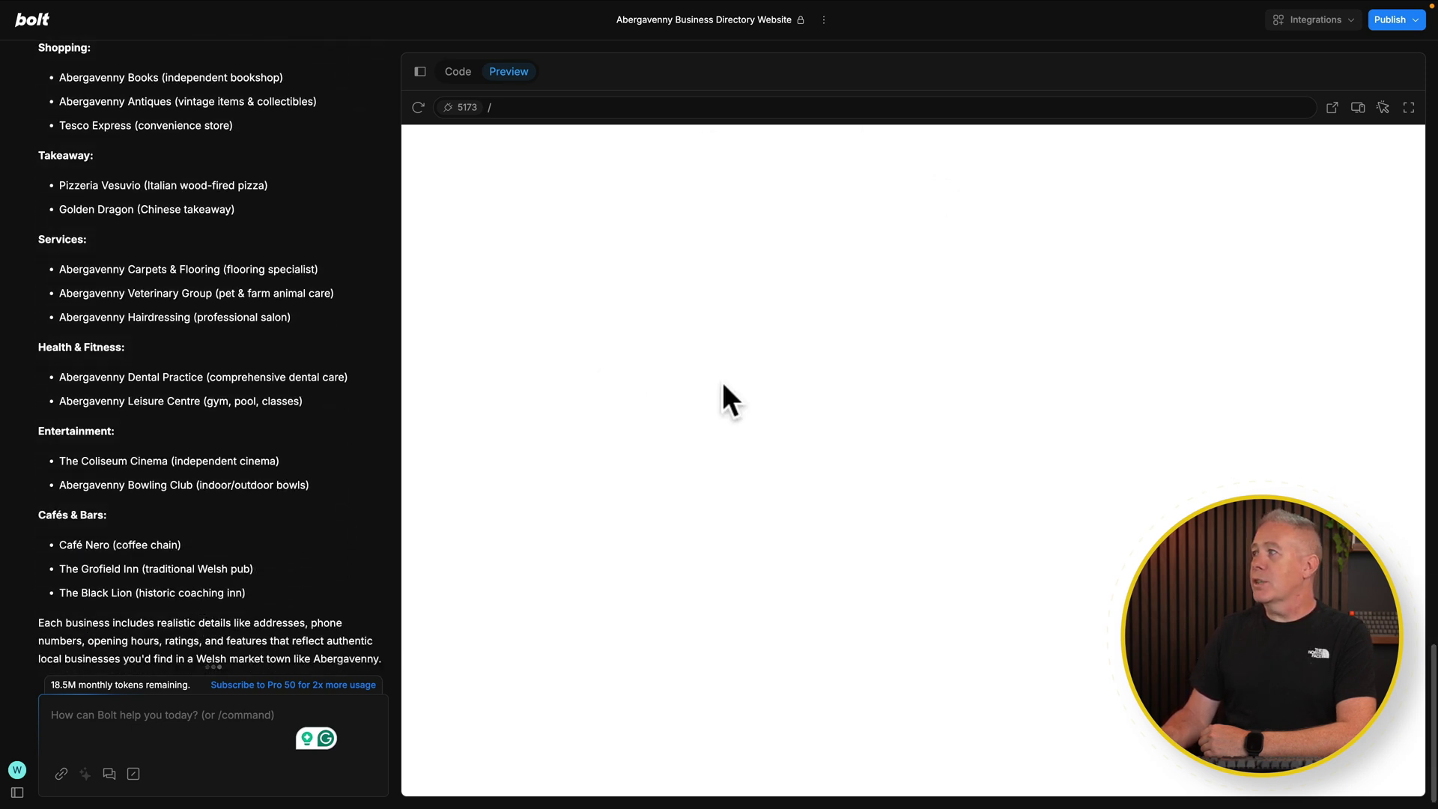
Show the project's code and look through the BusinessCard.tsx component to its end.
{"action": "left_click", "coordinate": [458, 72]}
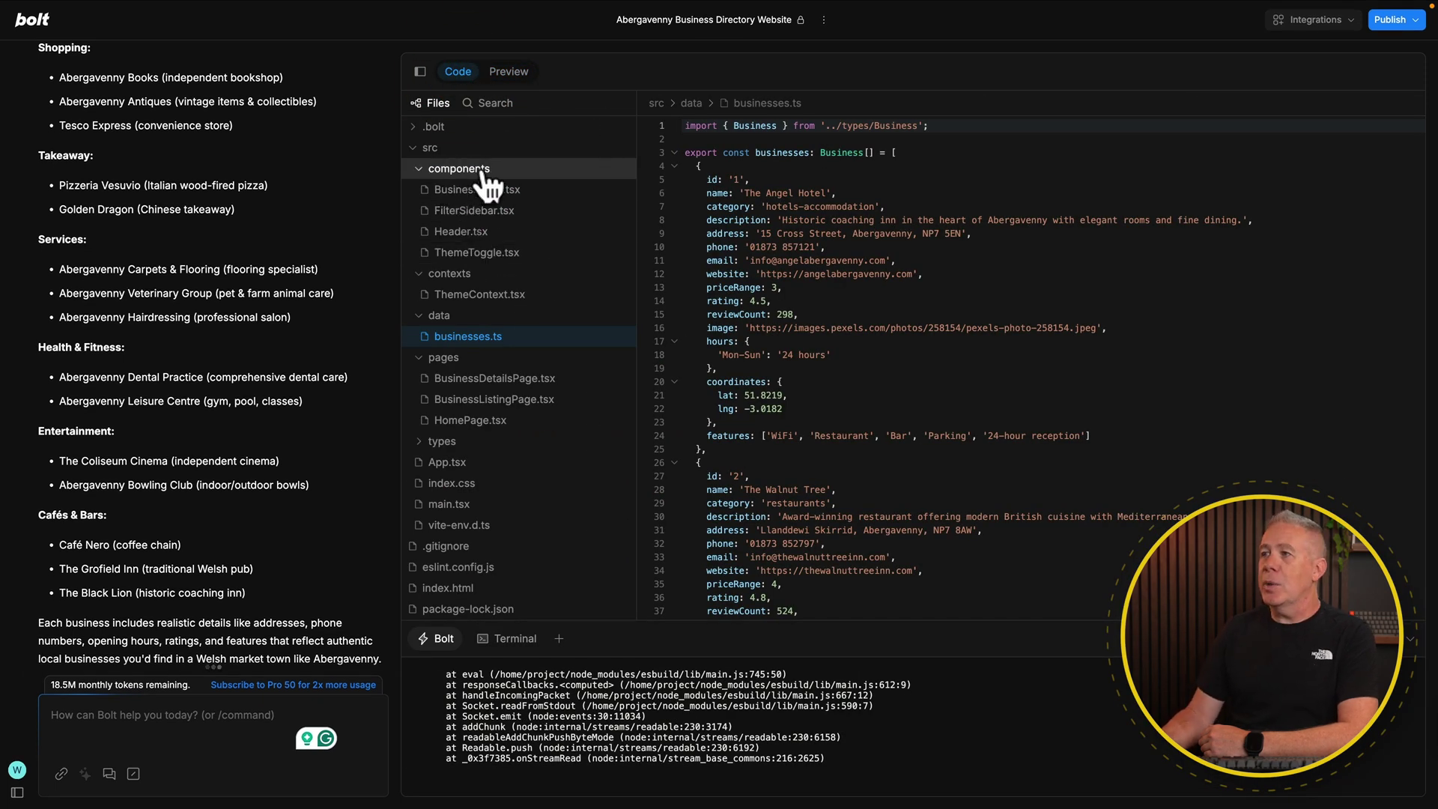
{"action": "left_click", "coordinate": [532, 193]}
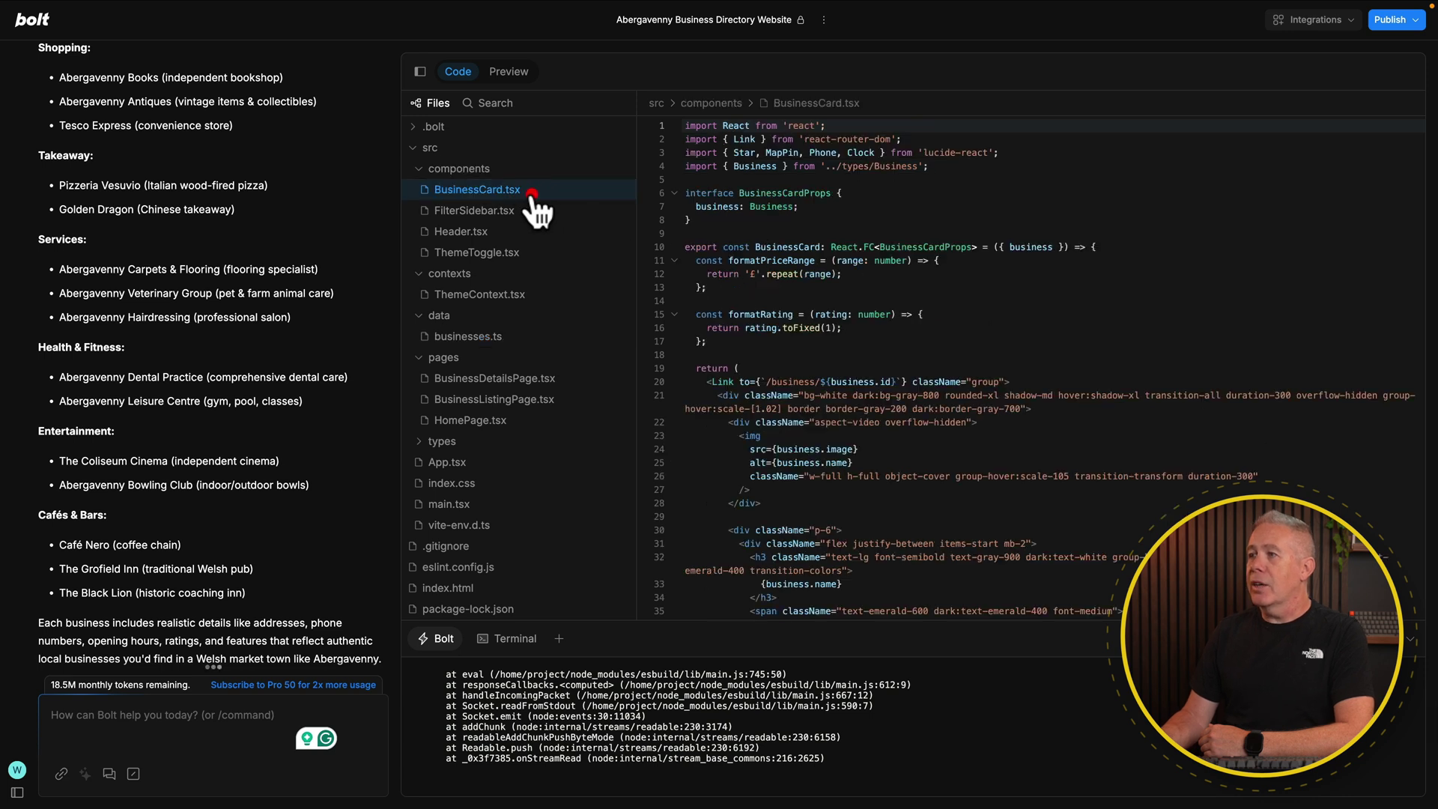
{"action": "scroll", "coordinate": [1025, 476], "scroll_direction": "down", "scroll_amount": 10}
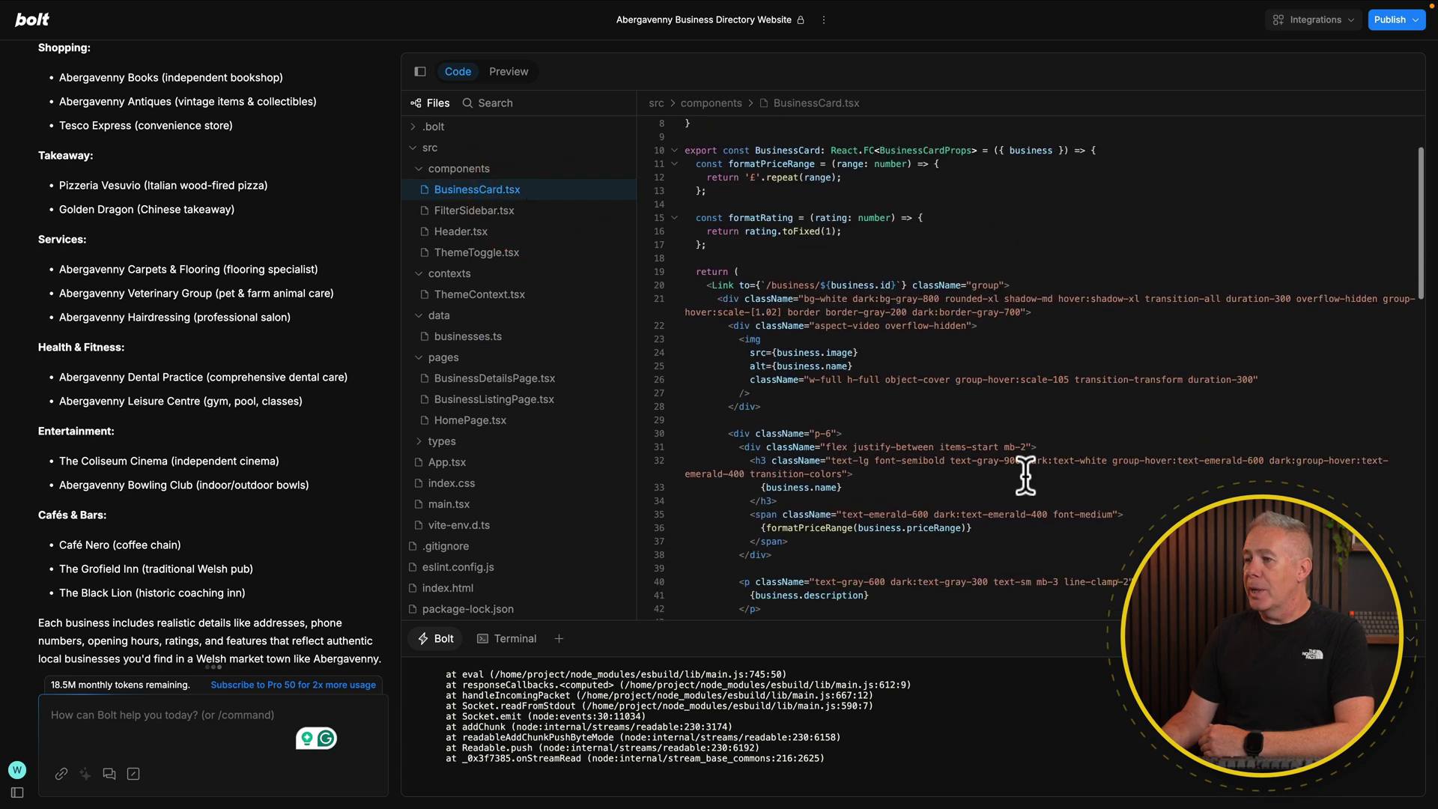
{"action": "scroll", "coordinate": [1025, 476], "scroll_direction": "down", "scroll_amount": 5}
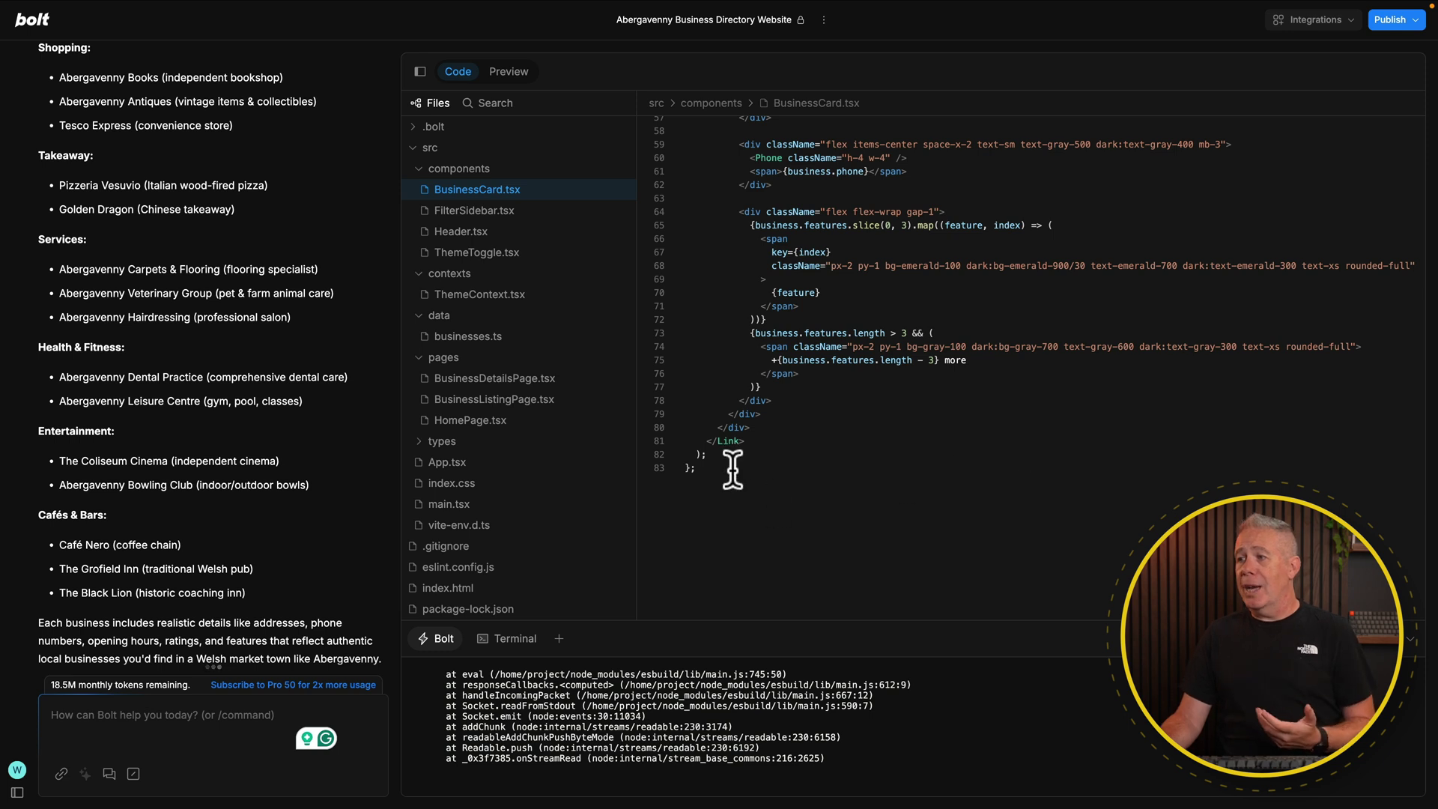
{"action": "left_click", "coordinate": [732, 468]}
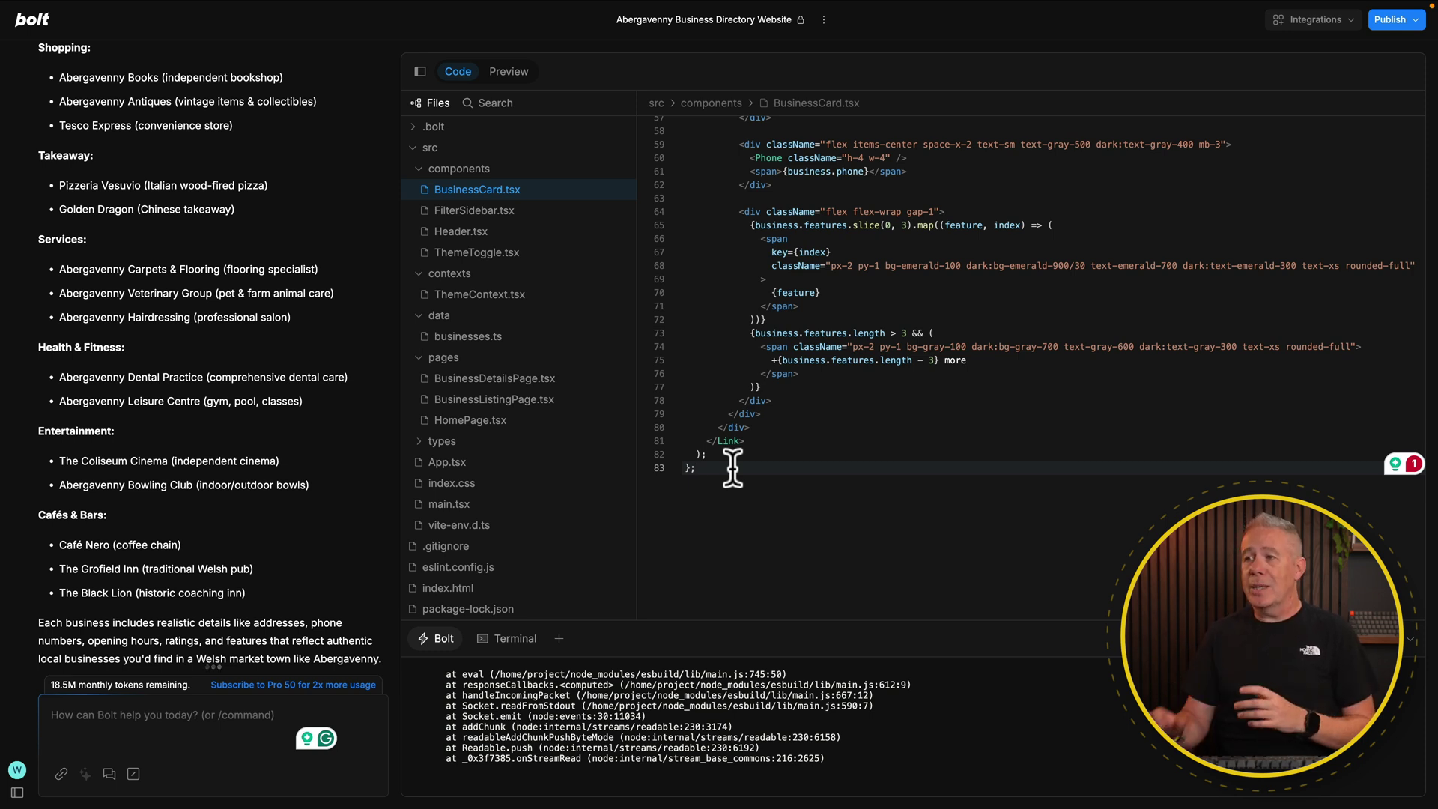
Open index.html from the project files and view its code.
{"action": "scroll", "coordinate": [592, 524], "scroll_direction": "down", "scroll_amount": 3}
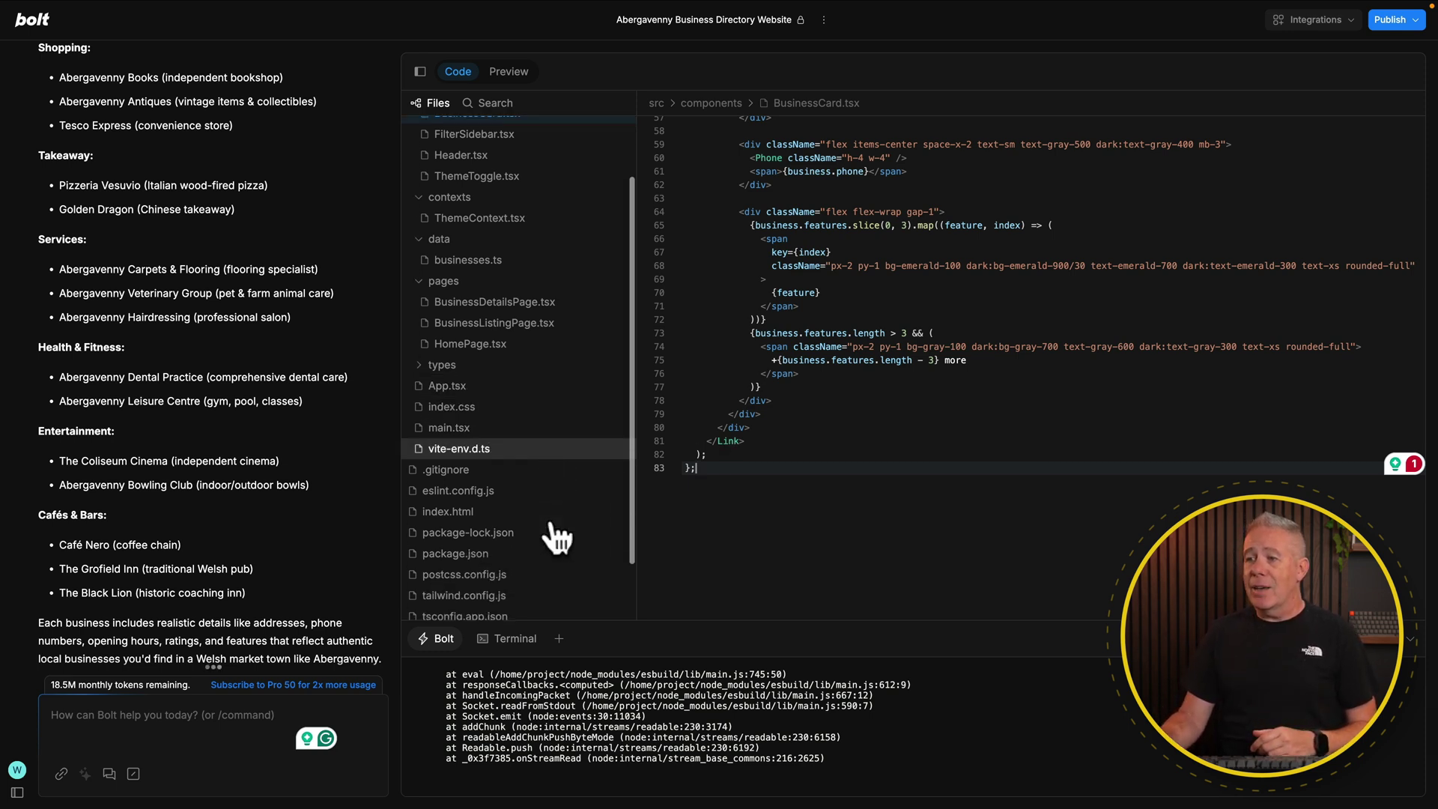
{"action": "left_click", "coordinate": [462, 440]}
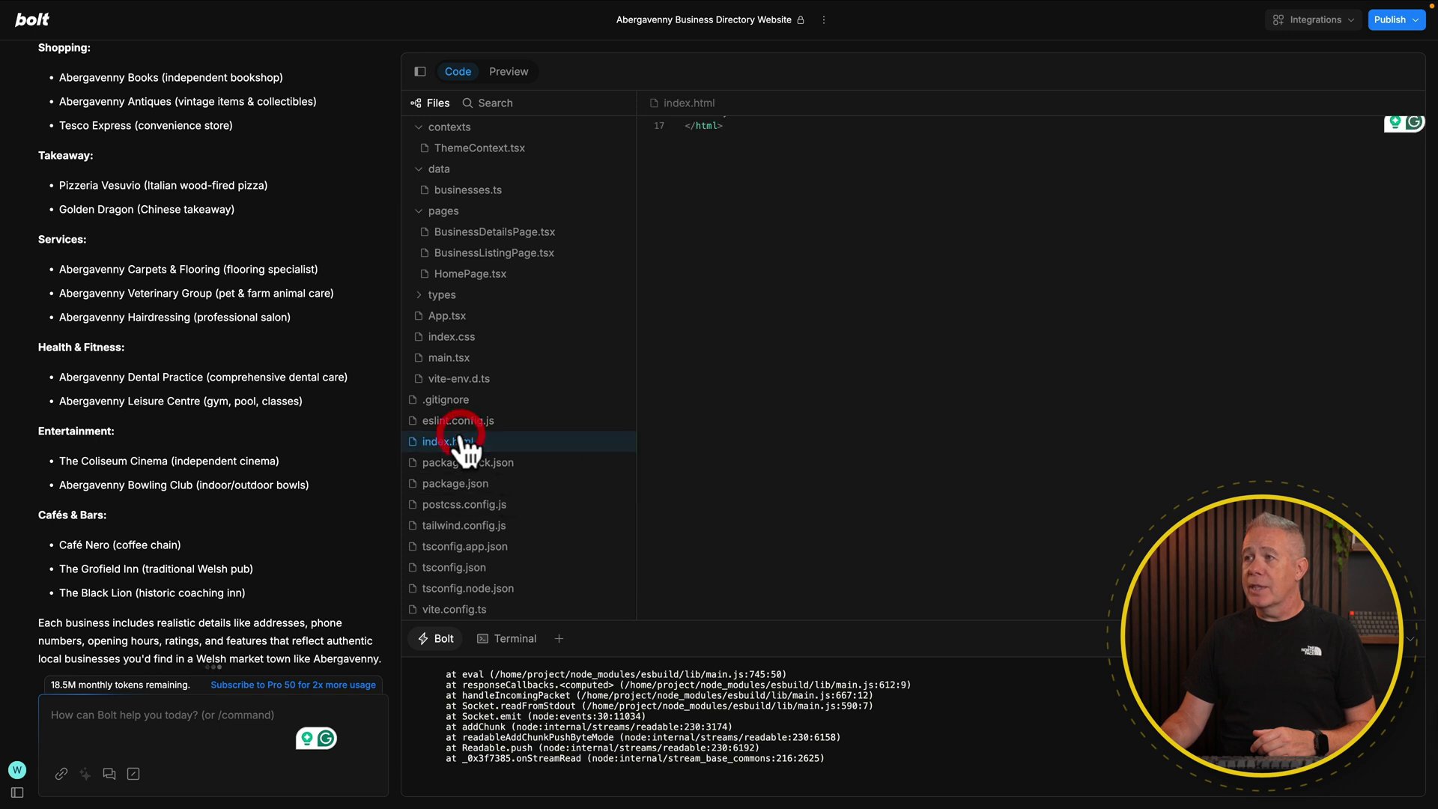
{"action": "scroll", "coordinate": [711, 333], "scroll_direction": "up", "scroll_amount": 3}
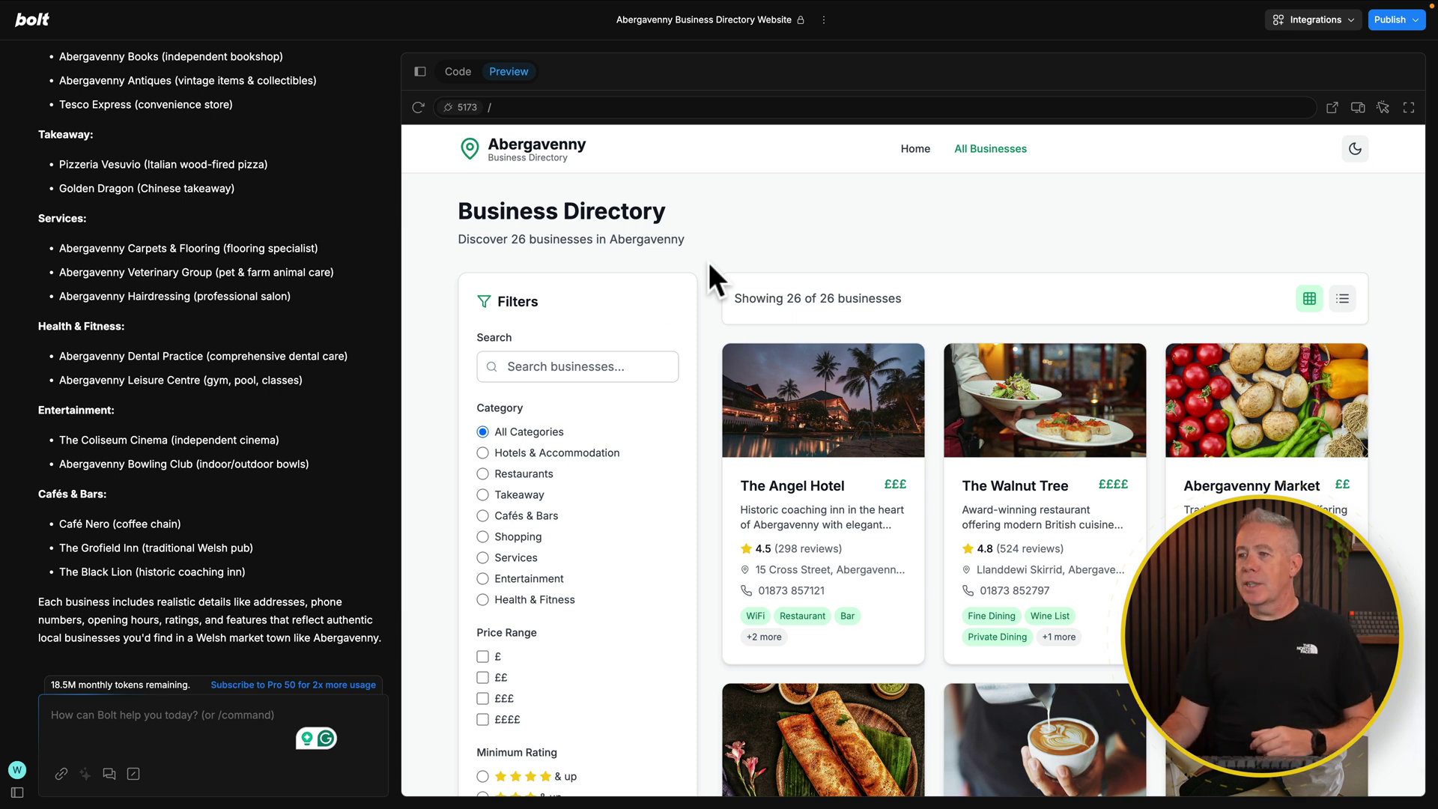
Filter the business directory by Takeaway and by Hotels & Accommodation, and return it to All Categories.
{"action": "left_click", "coordinate": [483, 494]}
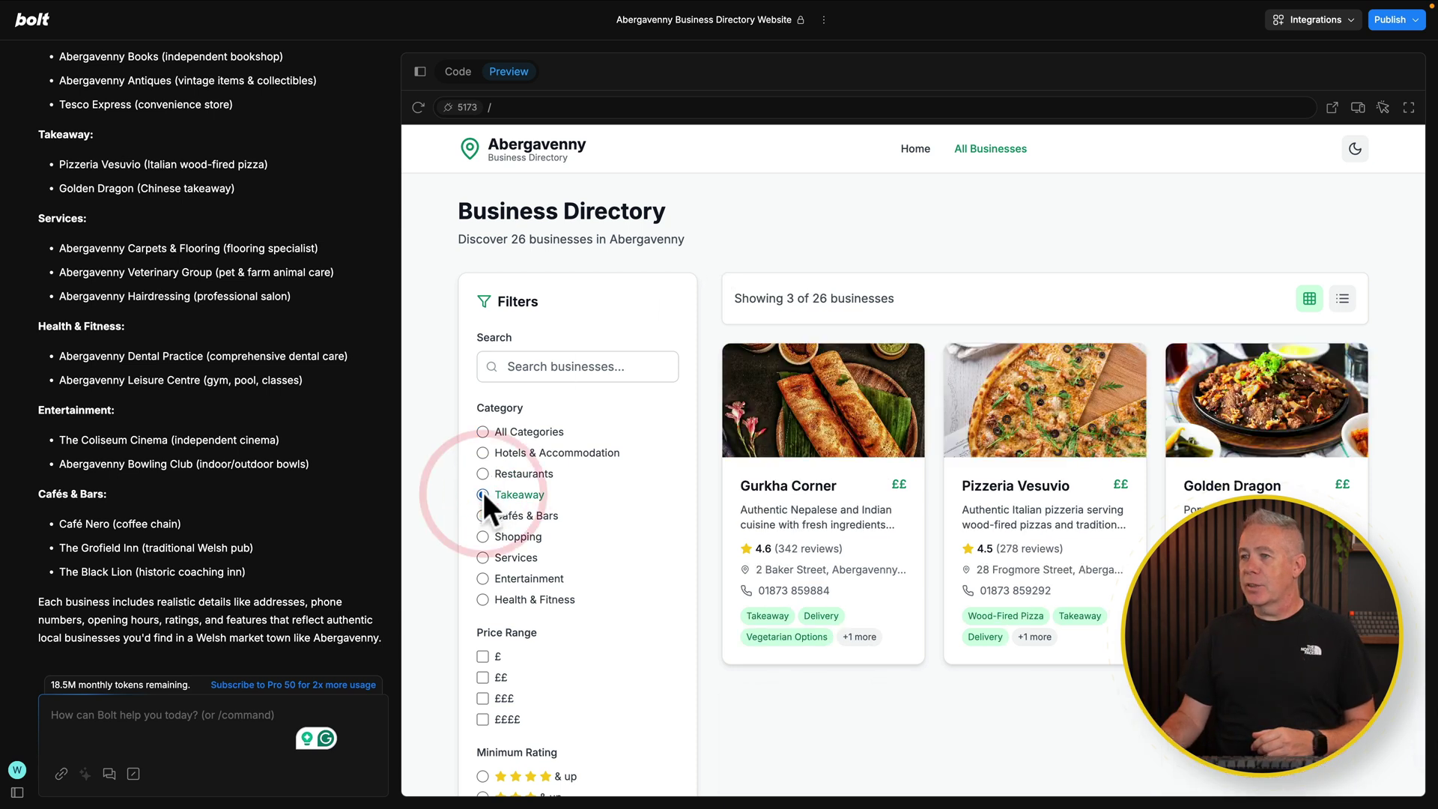
{"action": "left_click", "coordinate": [483, 453]}
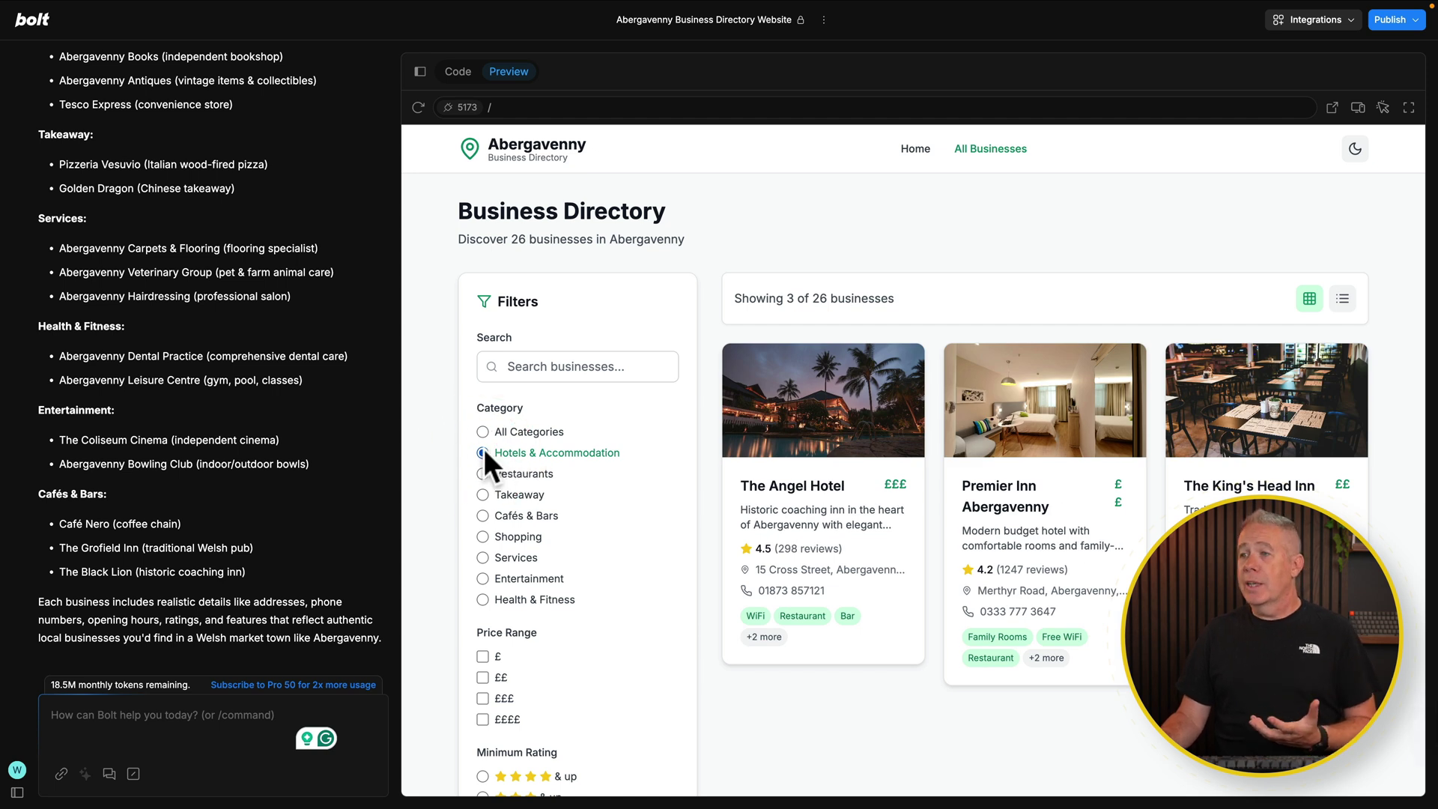
{"action": "left_click", "coordinate": [483, 432]}
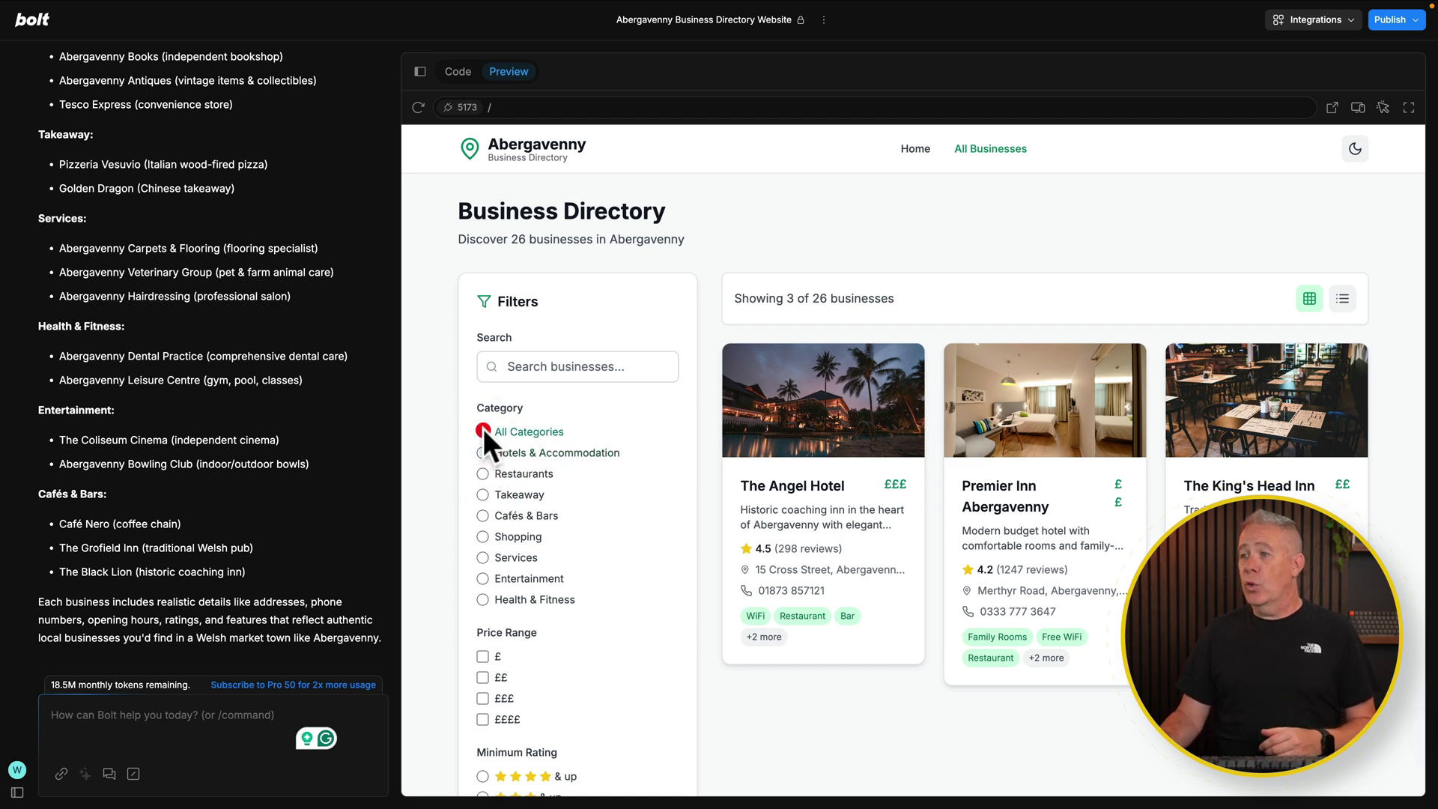
Look through all the business cards in the unfiltered directory and return to its beginning.
{"action": "scroll", "coordinate": [678, 528], "scroll_direction": "down", "scroll_amount": 10}
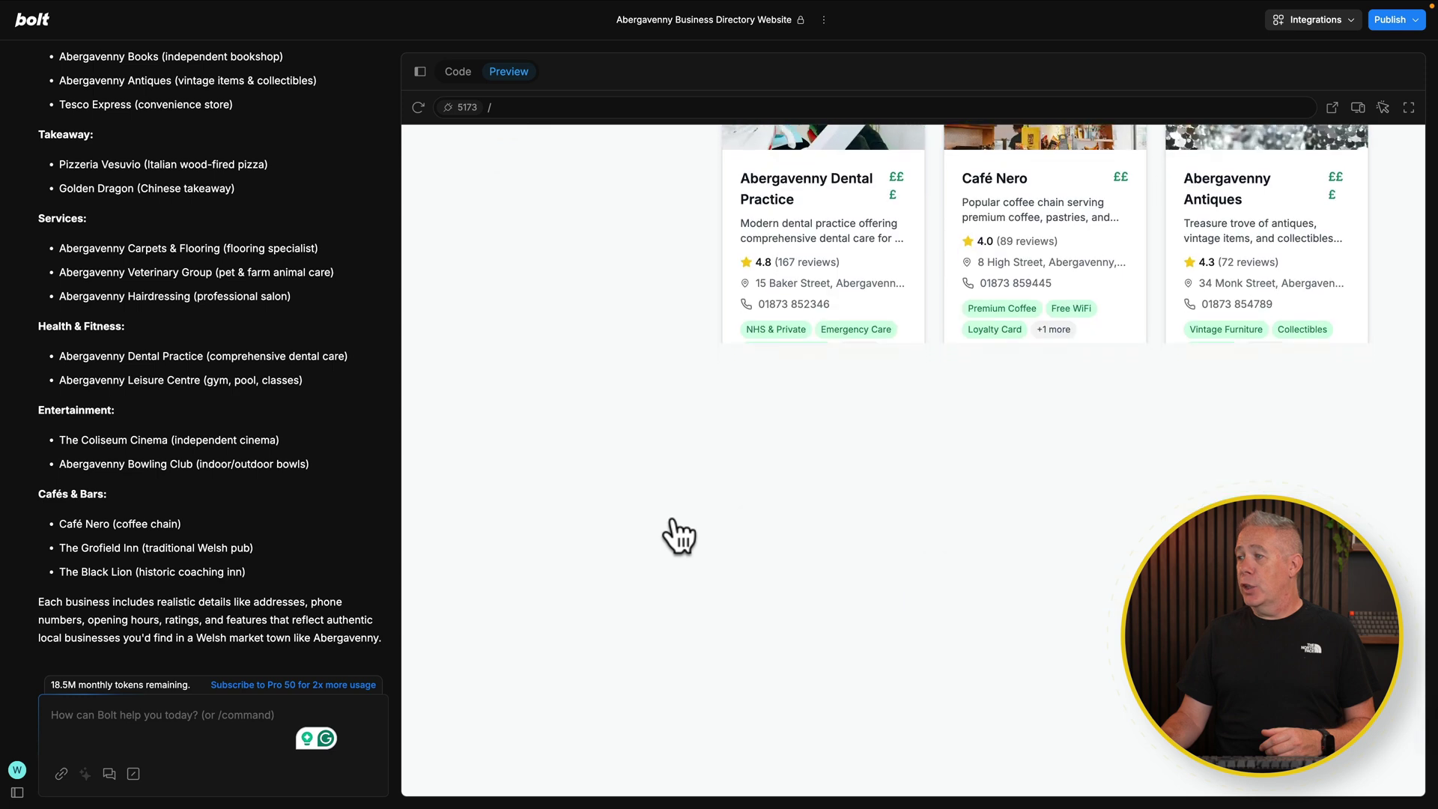
{"action": "scroll", "coordinate": [678, 533], "scroll_direction": "down", "scroll_amount": 10}
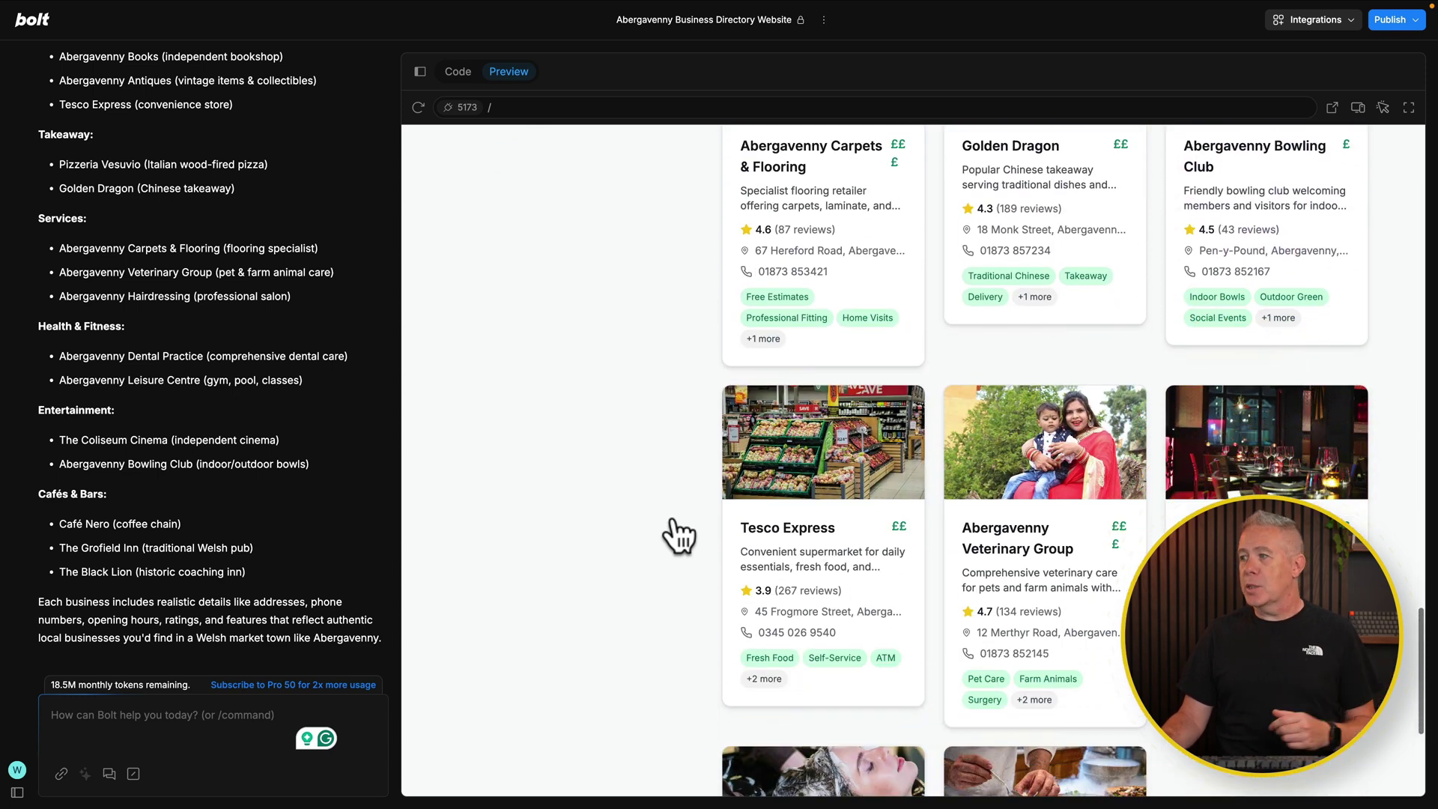
{"action": "scroll", "coordinate": [678, 533], "scroll_direction": "down", "scroll_amount": 4}
{"action": "scroll", "coordinate": [678, 534], "scroll_direction": "up", "scroll_amount": 10}
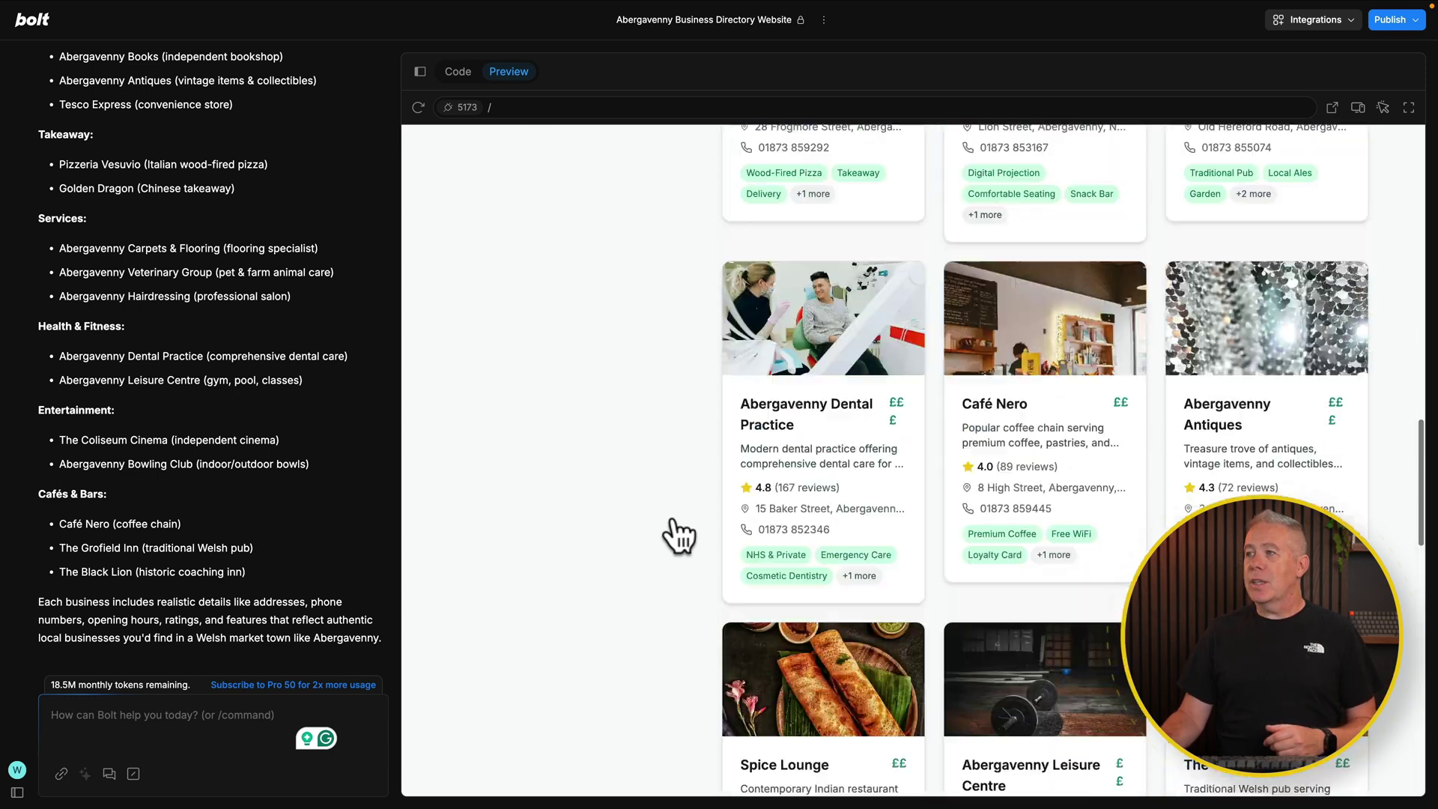
{"action": "scroll", "coordinate": [678, 534], "scroll_direction": "up", "scroll_amount": 15}
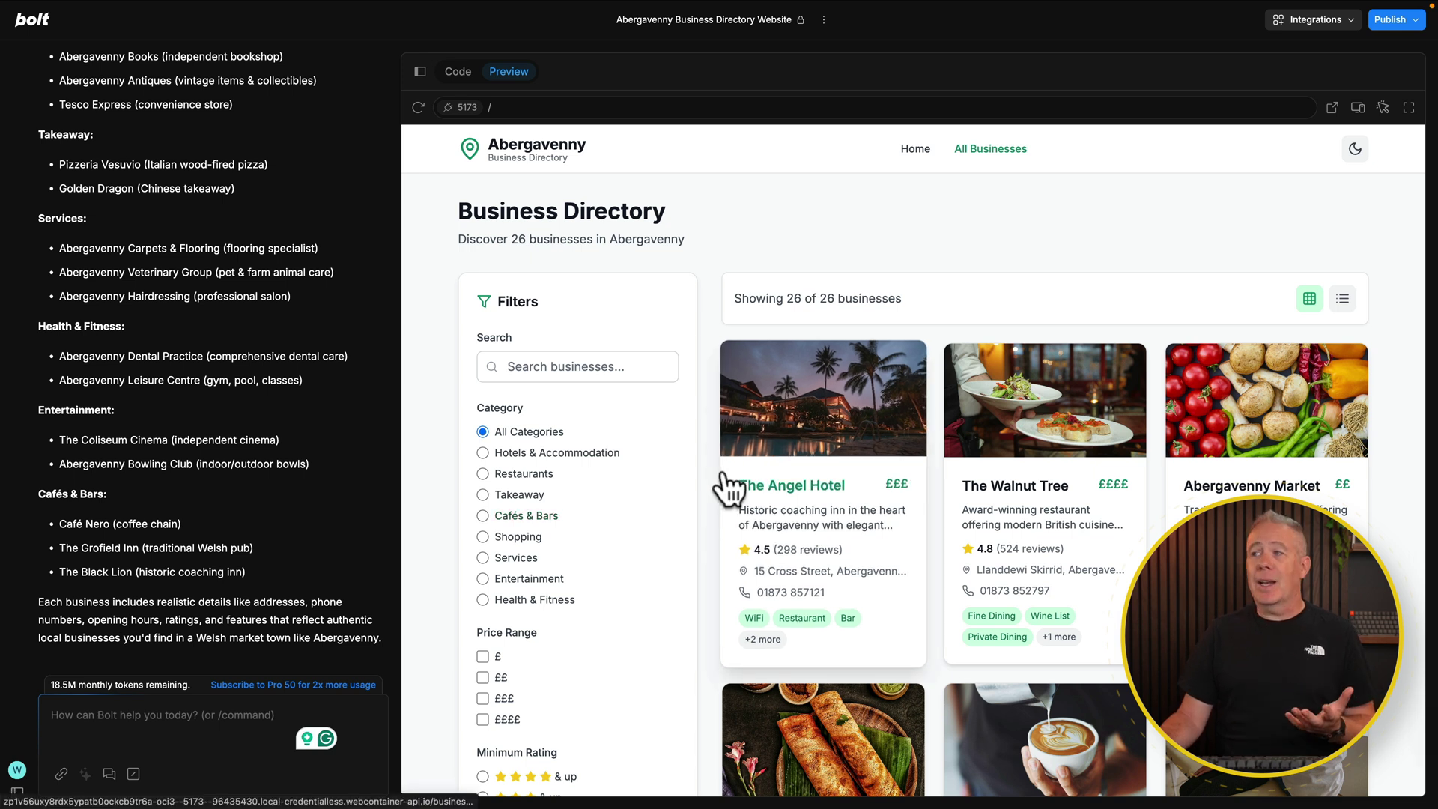
Open the site preview in a separate tab connected to its project, and look through the home page and full business listing.
{"action": "left_click", "coordinate": [1334, 108]}
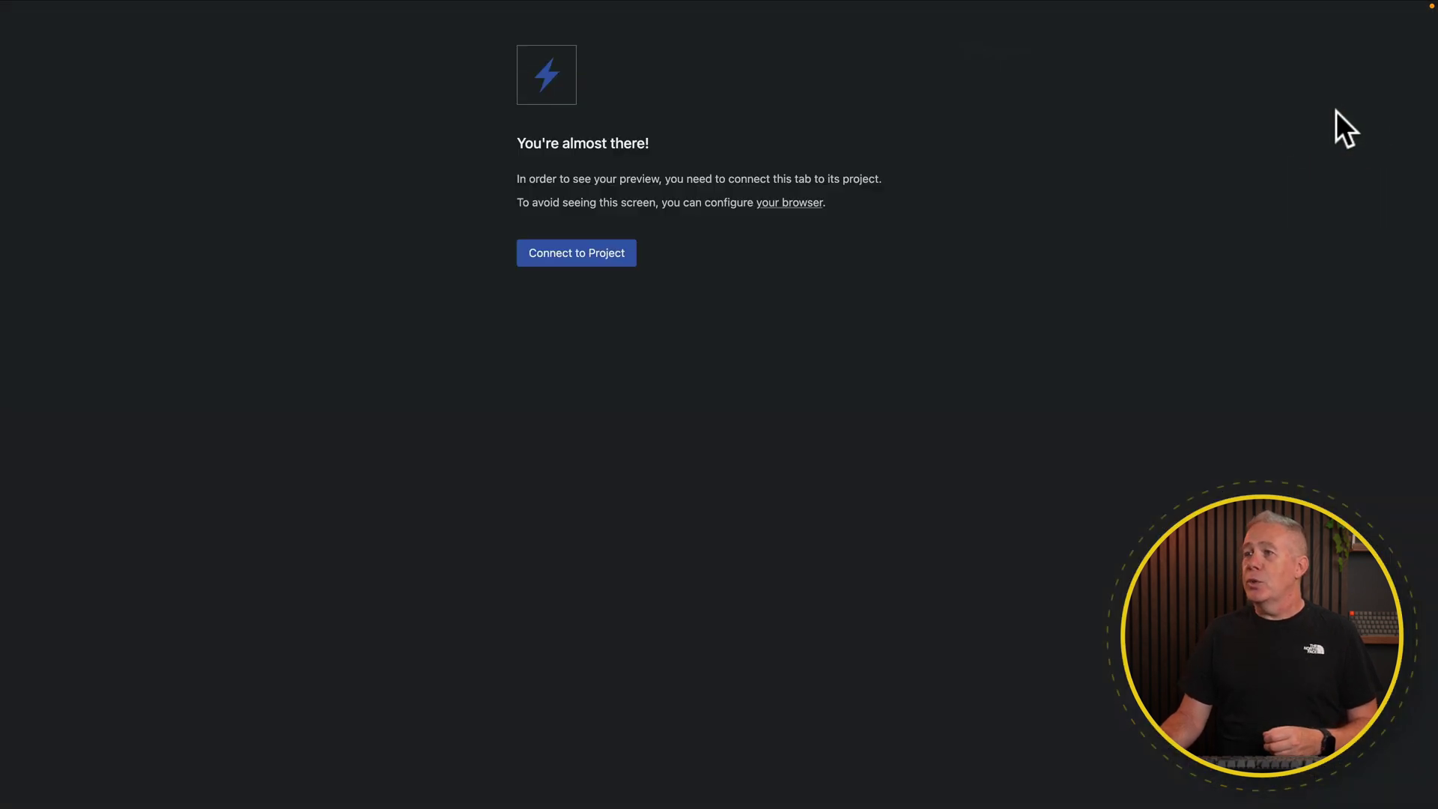
{"action": "left_click", "coordinate": [577, 263]}
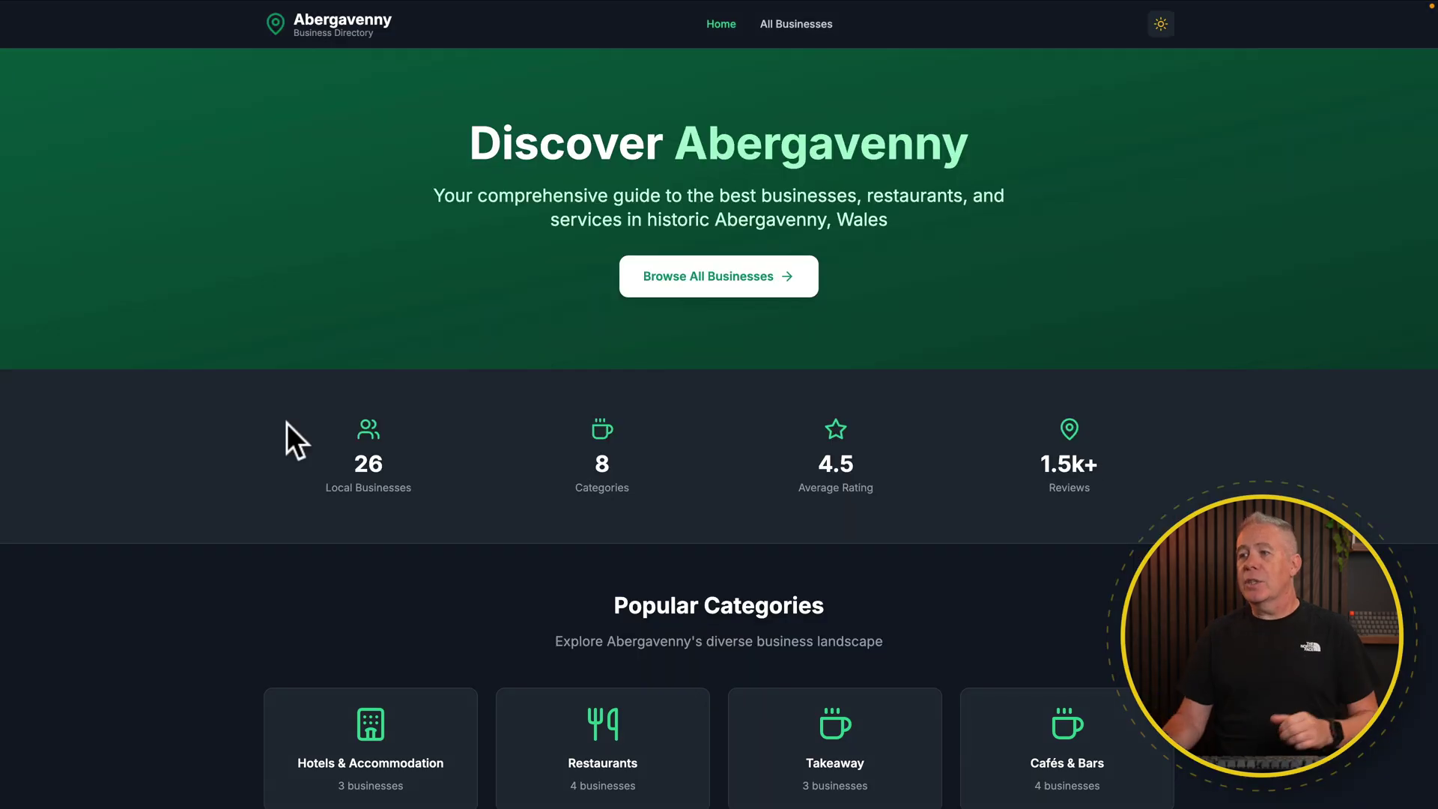
{"action": "scroll", "coordinate": [210, 649], "scroll_direction": "down", "scroll_amount": 10}
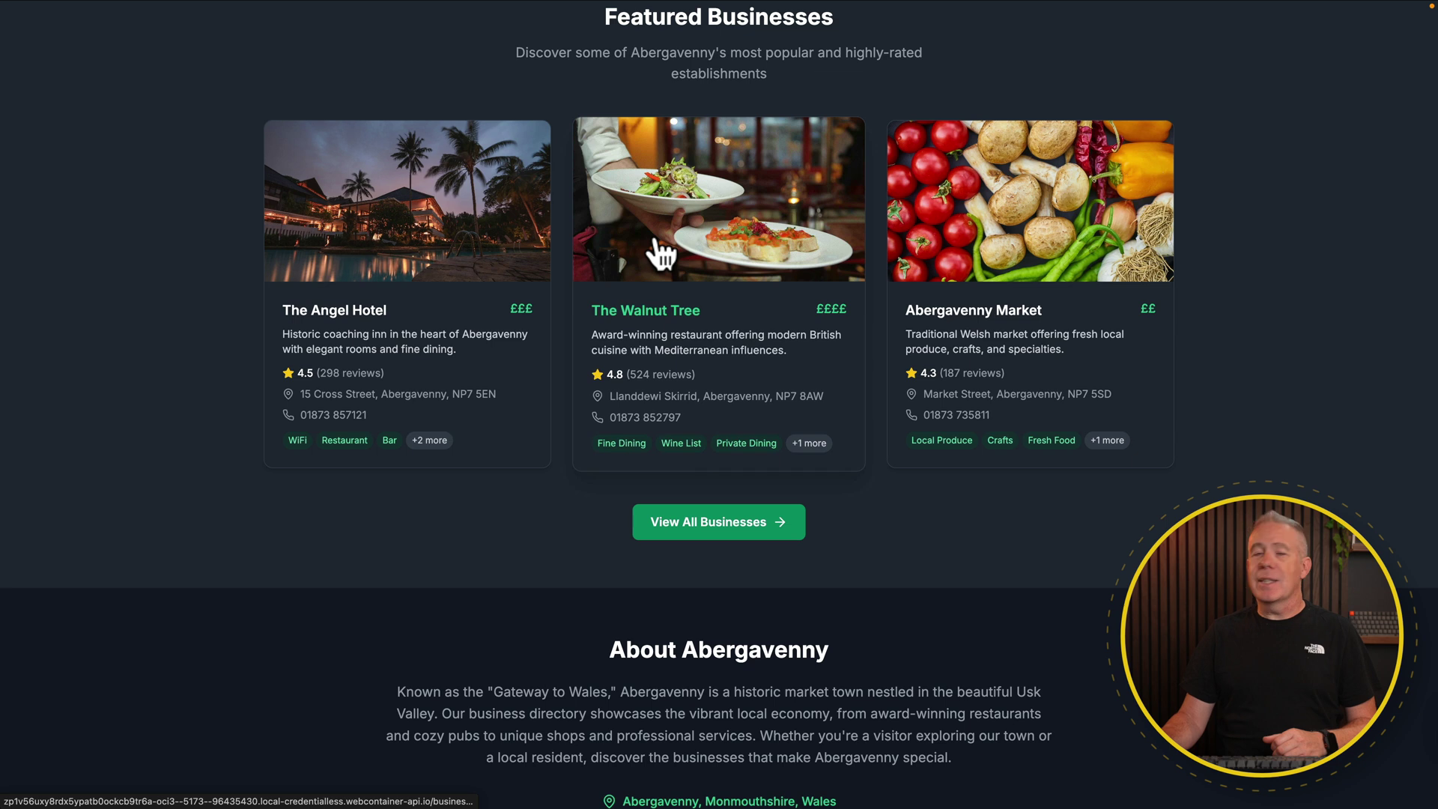
{"action": "left_click", "coordinate": [730, 524]}
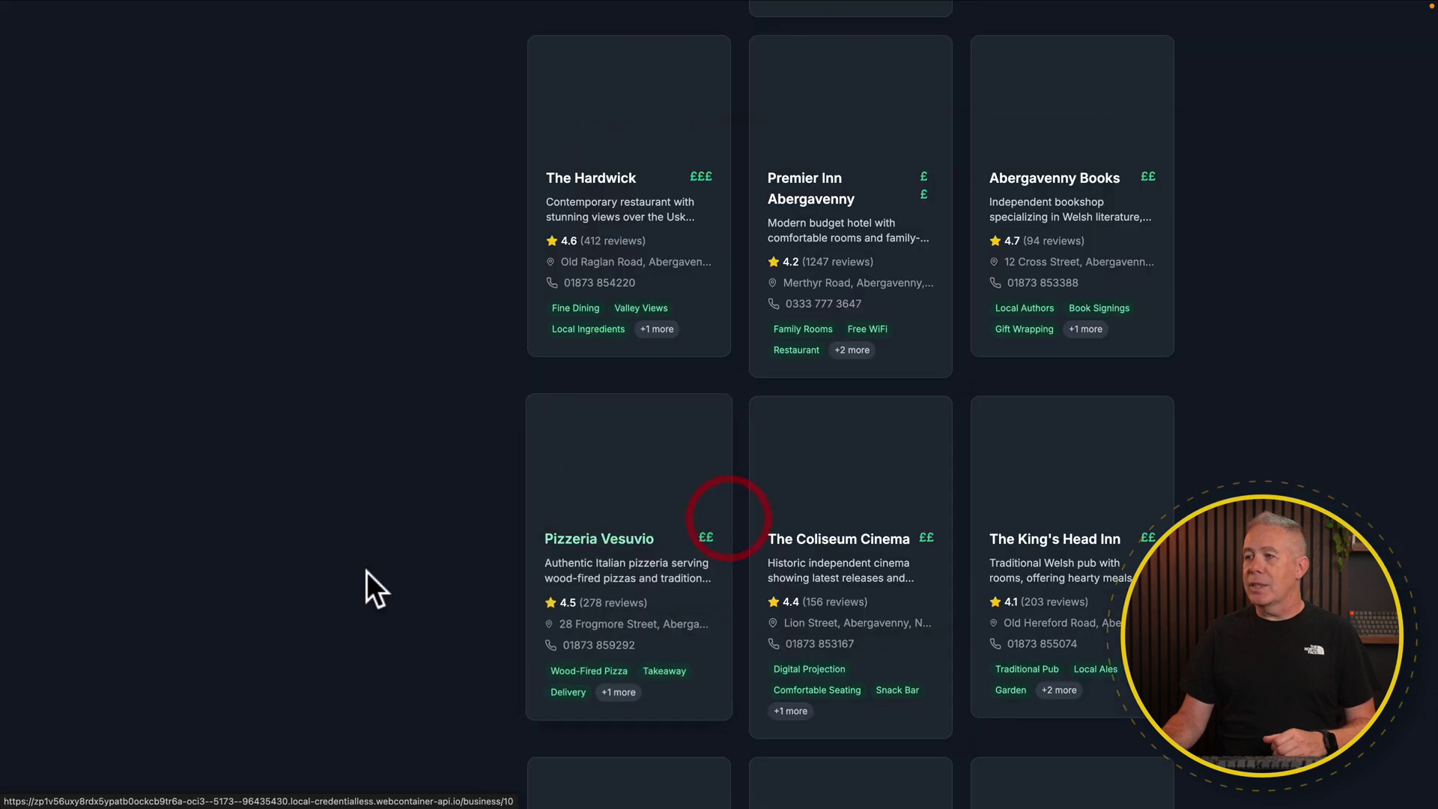
{"action": "scroll", "coordinate": [361, 578], "scroll_direction": "up", "scroll_amount": 10}
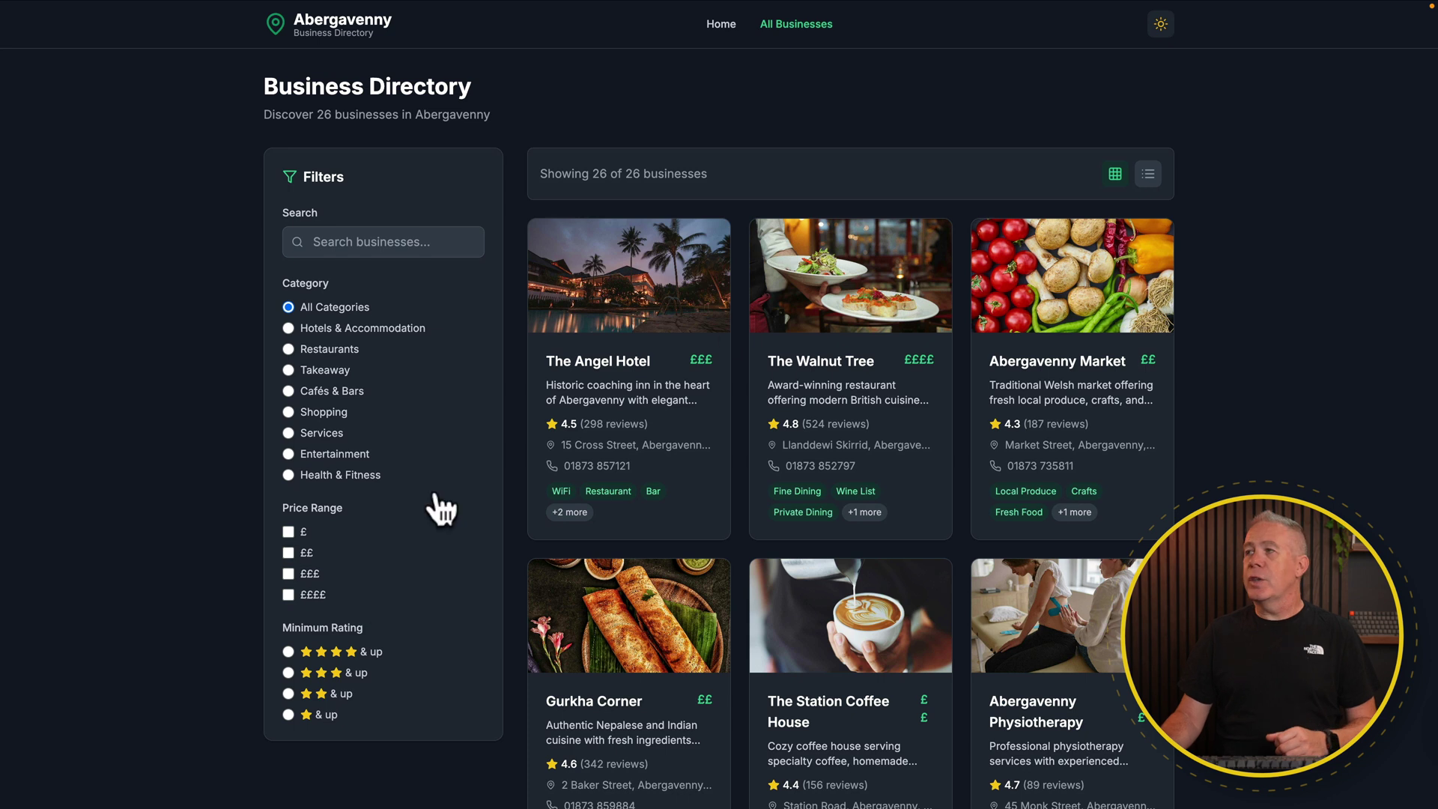
Switch the directory to light mode and try the list layout before returning to the grid layout.
{"action": "left_click", "coordinate": [1161, 25]}
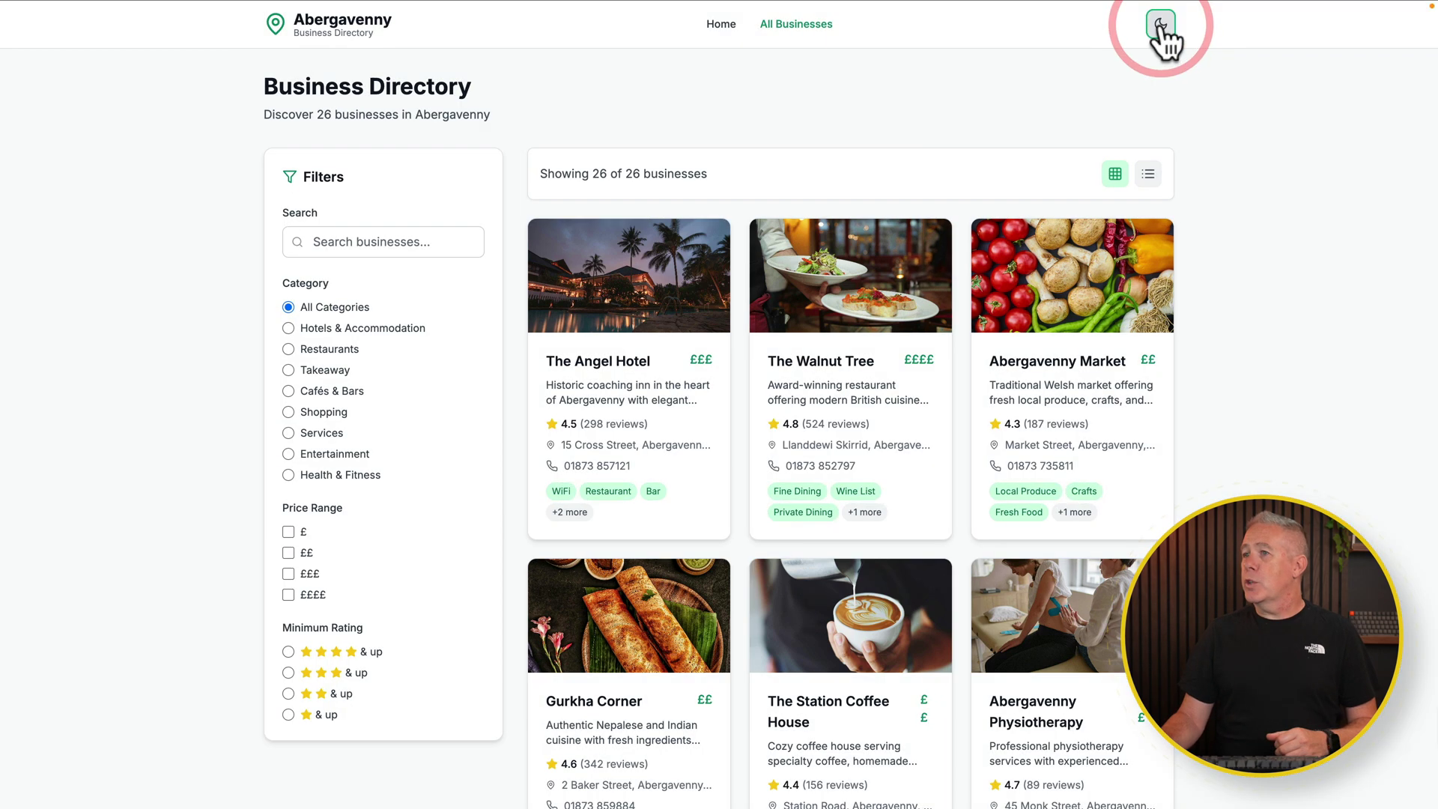
{"action": "left_click", "coordinate": [1151, 174]}
{"action": "left_click", "coordinate": [1116, 174]}
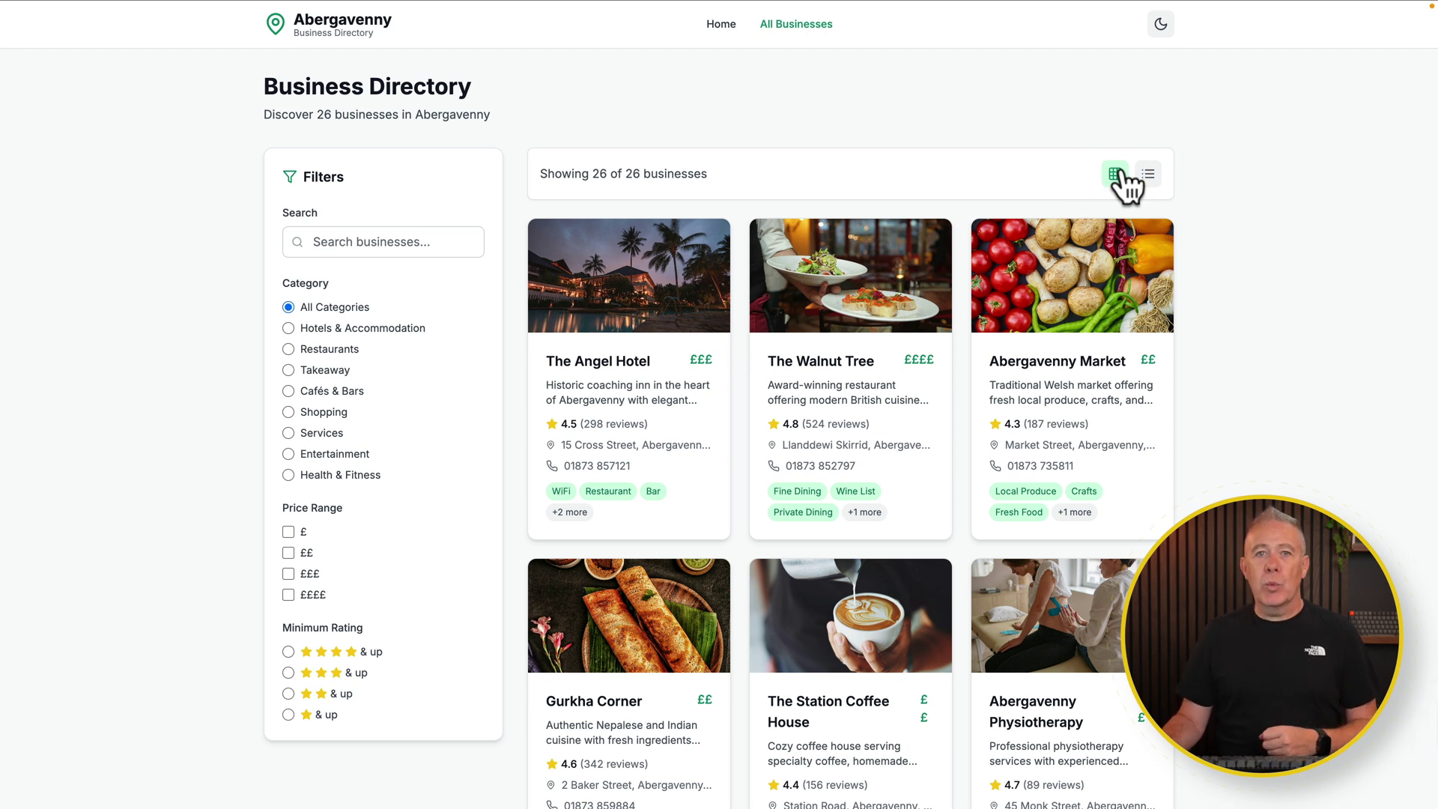
Leave the full-screen preview and look through the business directory in the iPhone 16 device preview.
{"action": "key", "text": "Escape"}
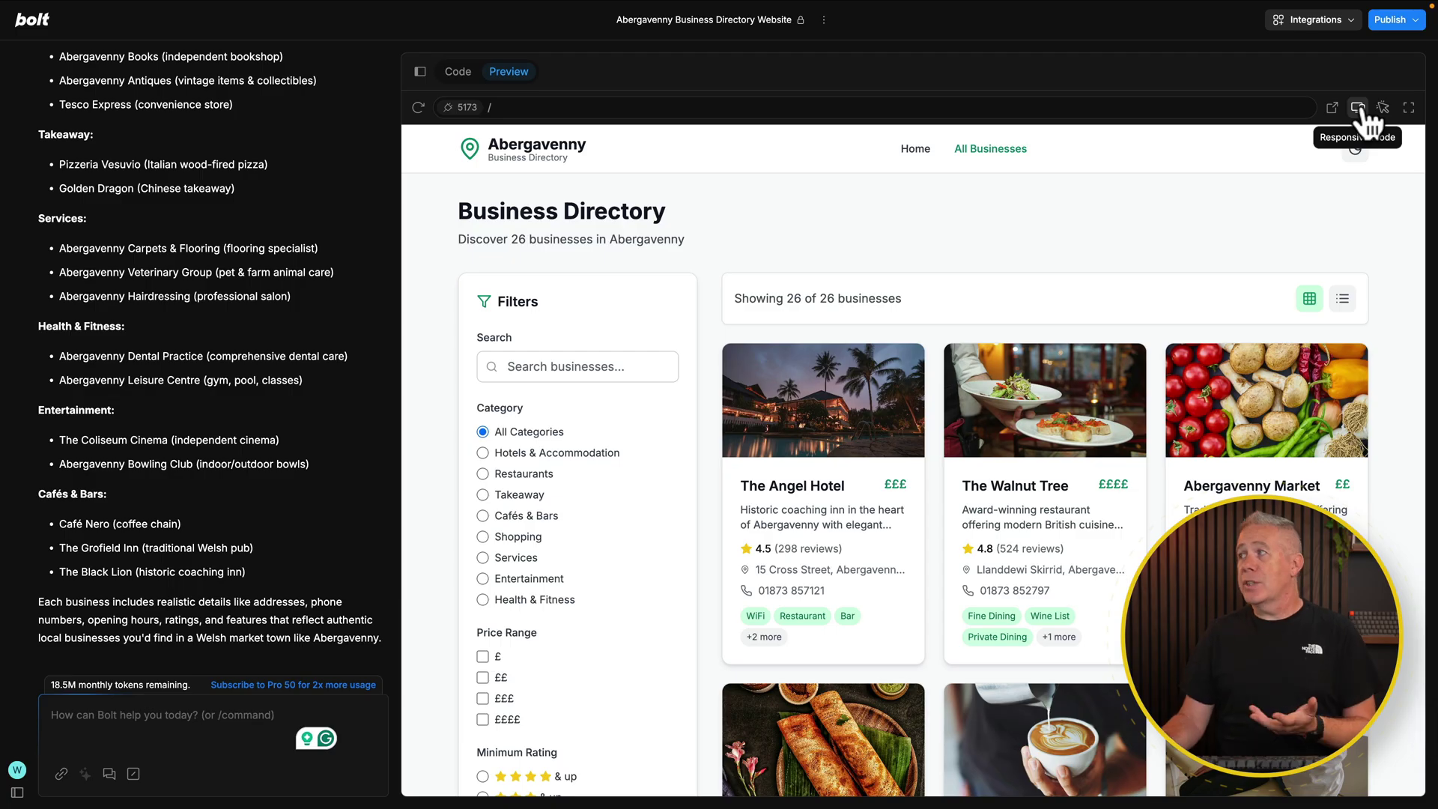
{"action": "left_click", "coordinate": [1359, 108]}
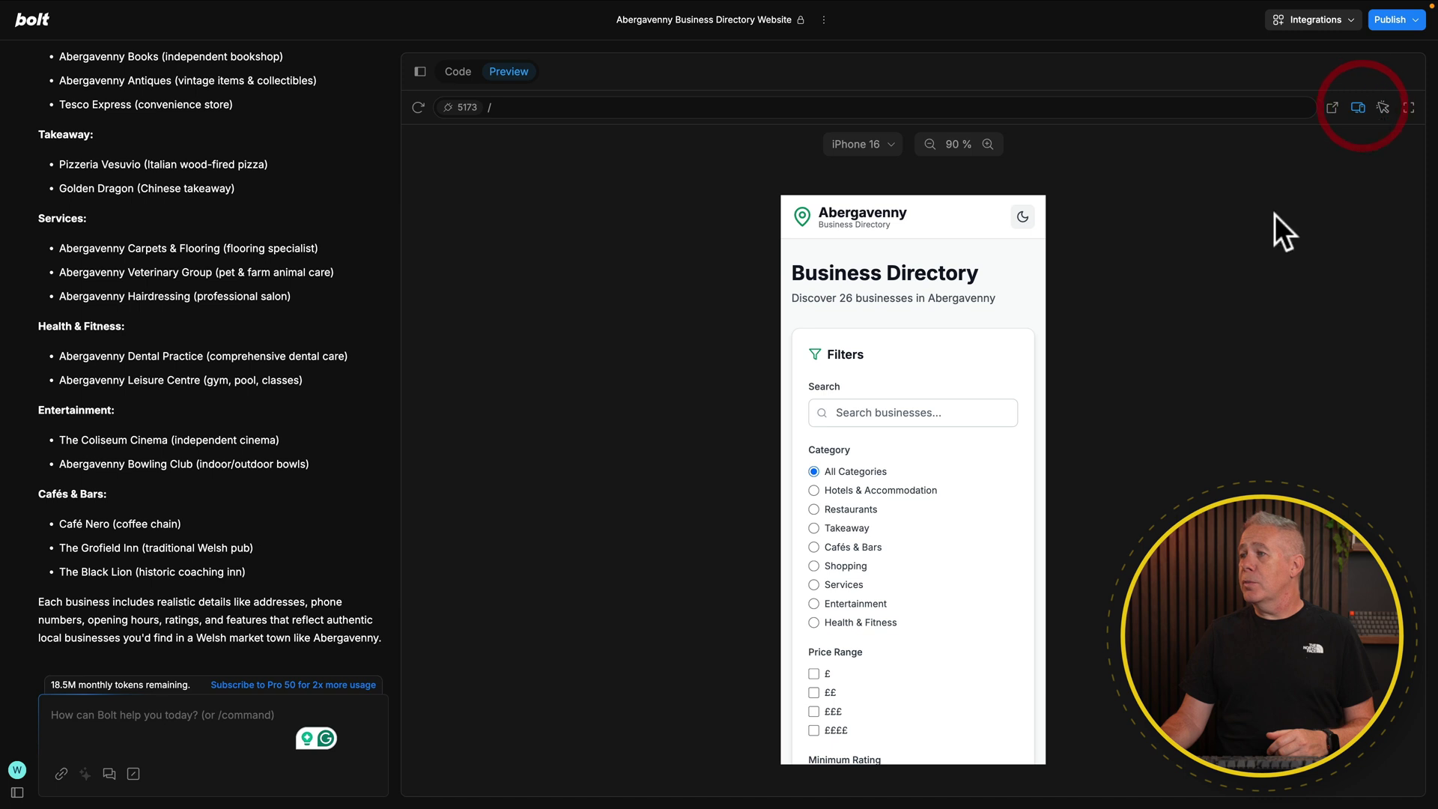
{"action": "scroll", "coordinate": [994, 567], "scroll_direction": "down", "scroll_amount": 15}
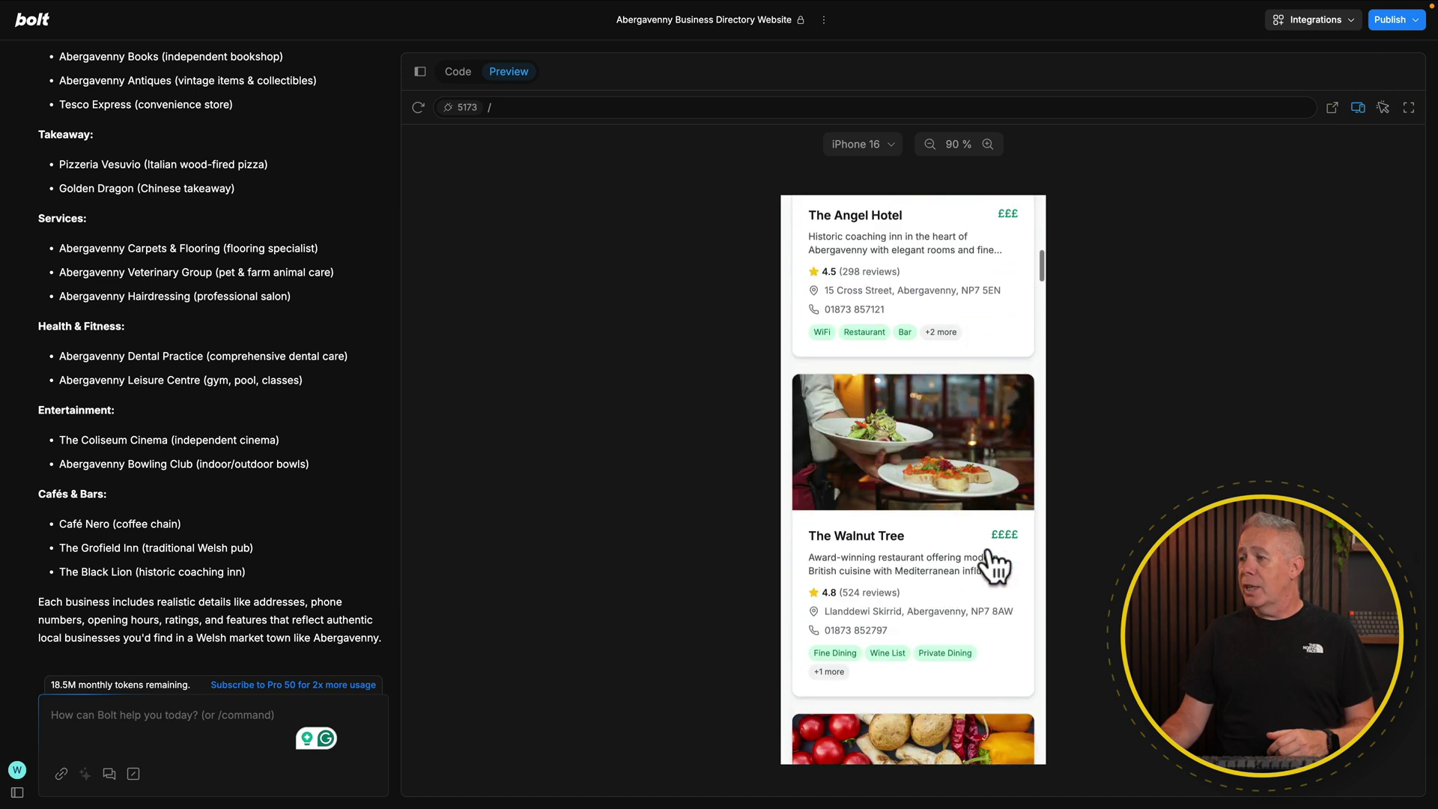
{"action": "scroll", "coordinate": [994, 567], "scroll_direction": "down", "scroll_amount": 15}
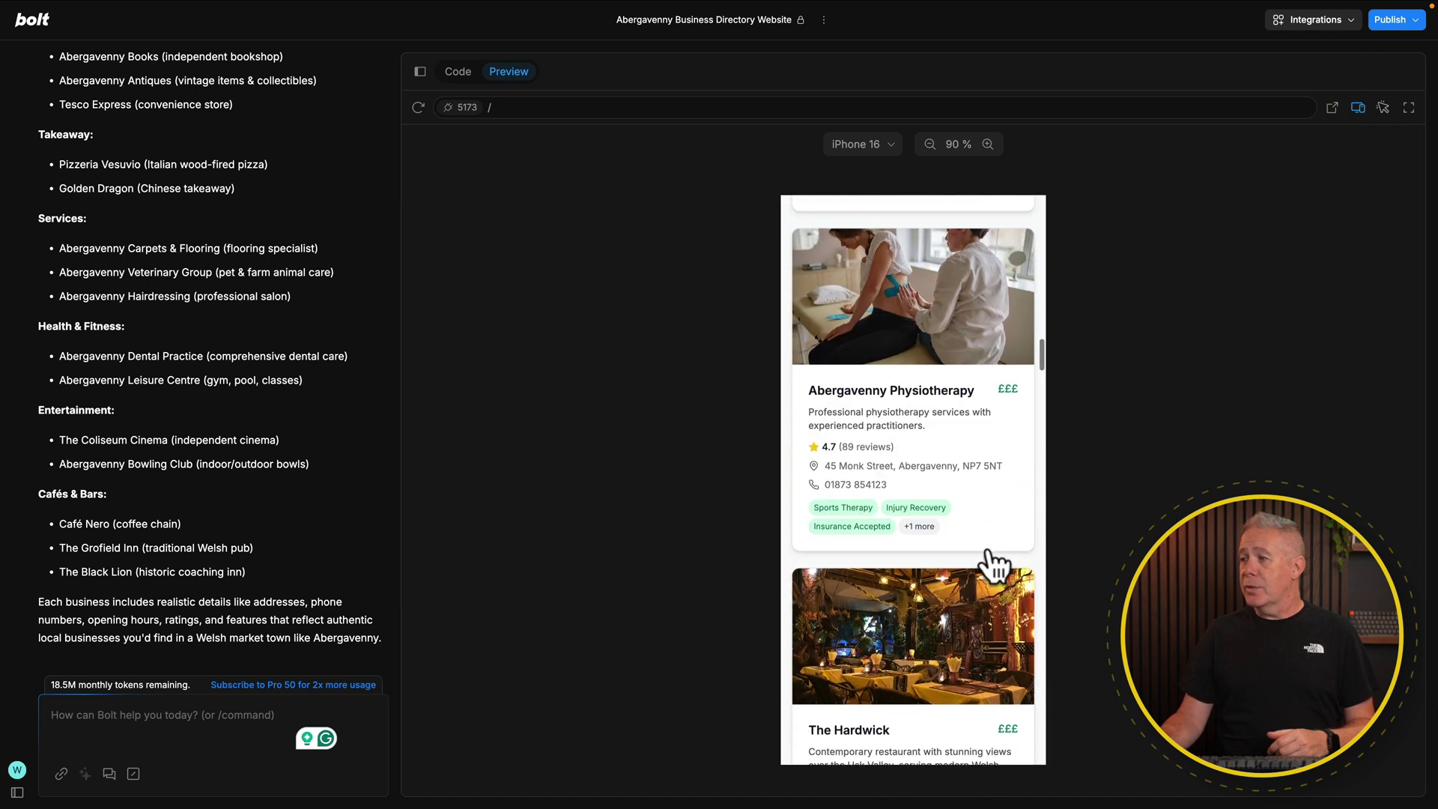
{"action": "scroll", "coordinate": [995, 567], "scroll_direction": "down", "scroll_amount": 10}
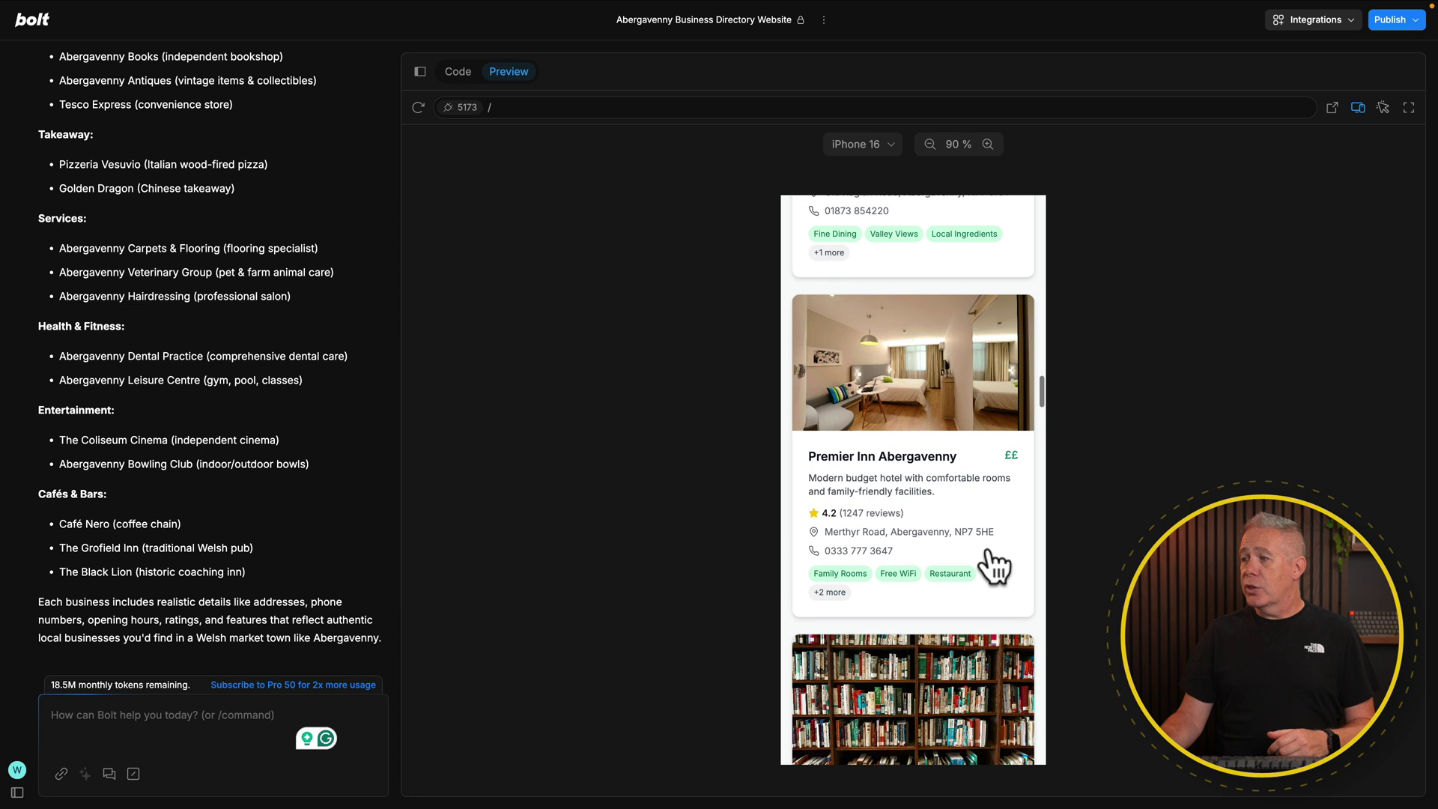
{"action": "scroll", "coordinate": [995, 567], "scroll_direction": "up", "scroll_amount": 20}
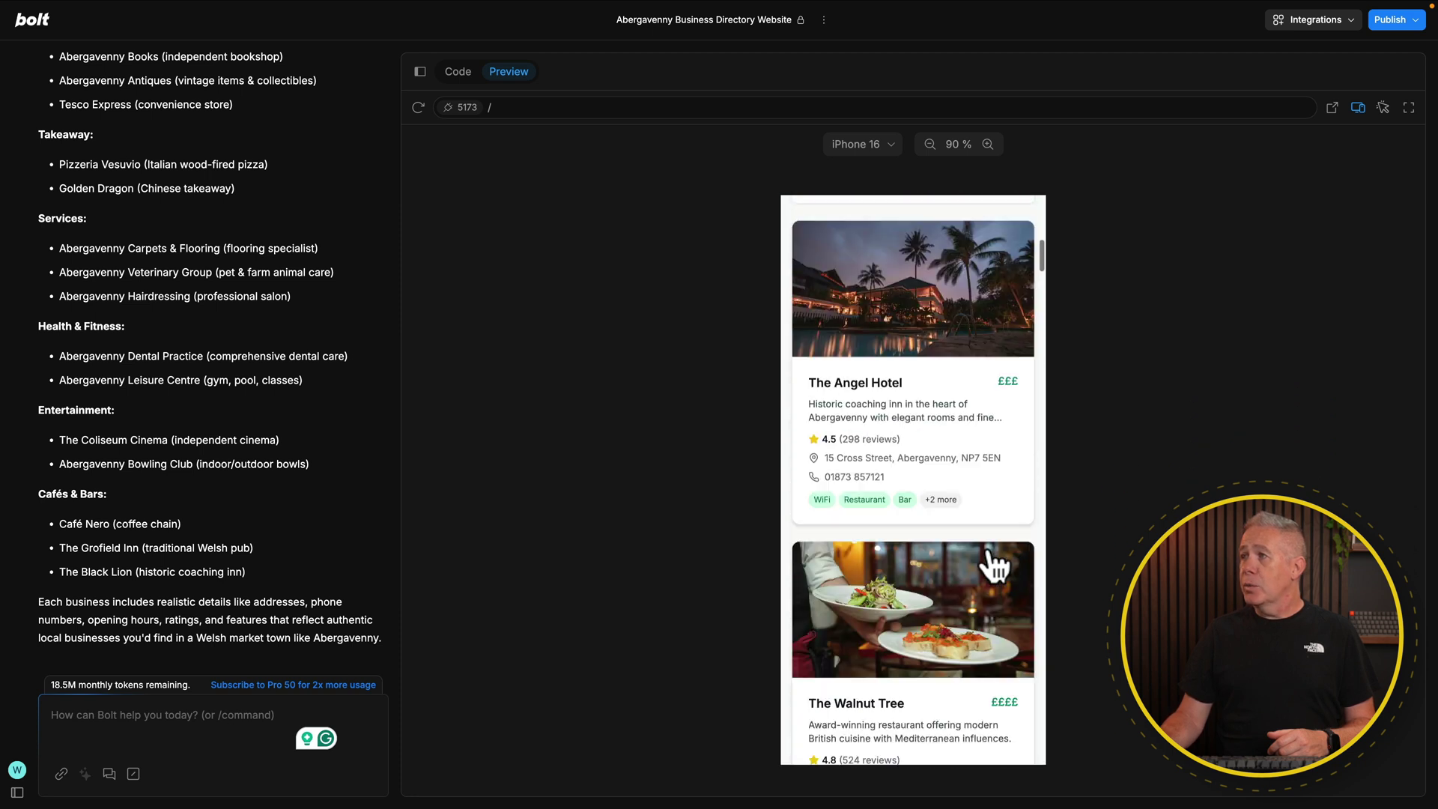
Preview the directory on a Pixel 9 and return to the regular desktop preview.
{"action": "left_click", "coordinate": [891, 146]}
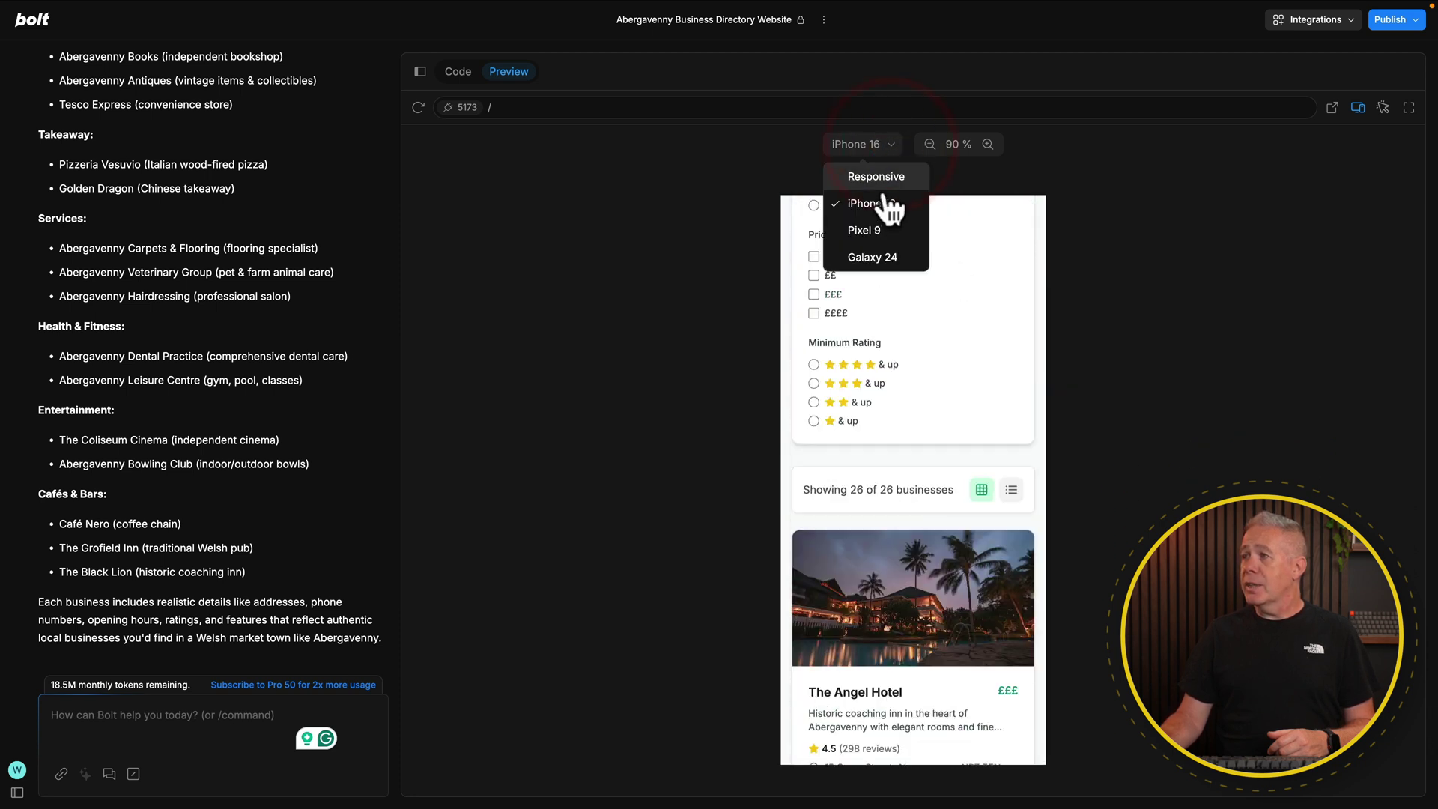
{"action": "left_click", "coordinate": [883, 236]}
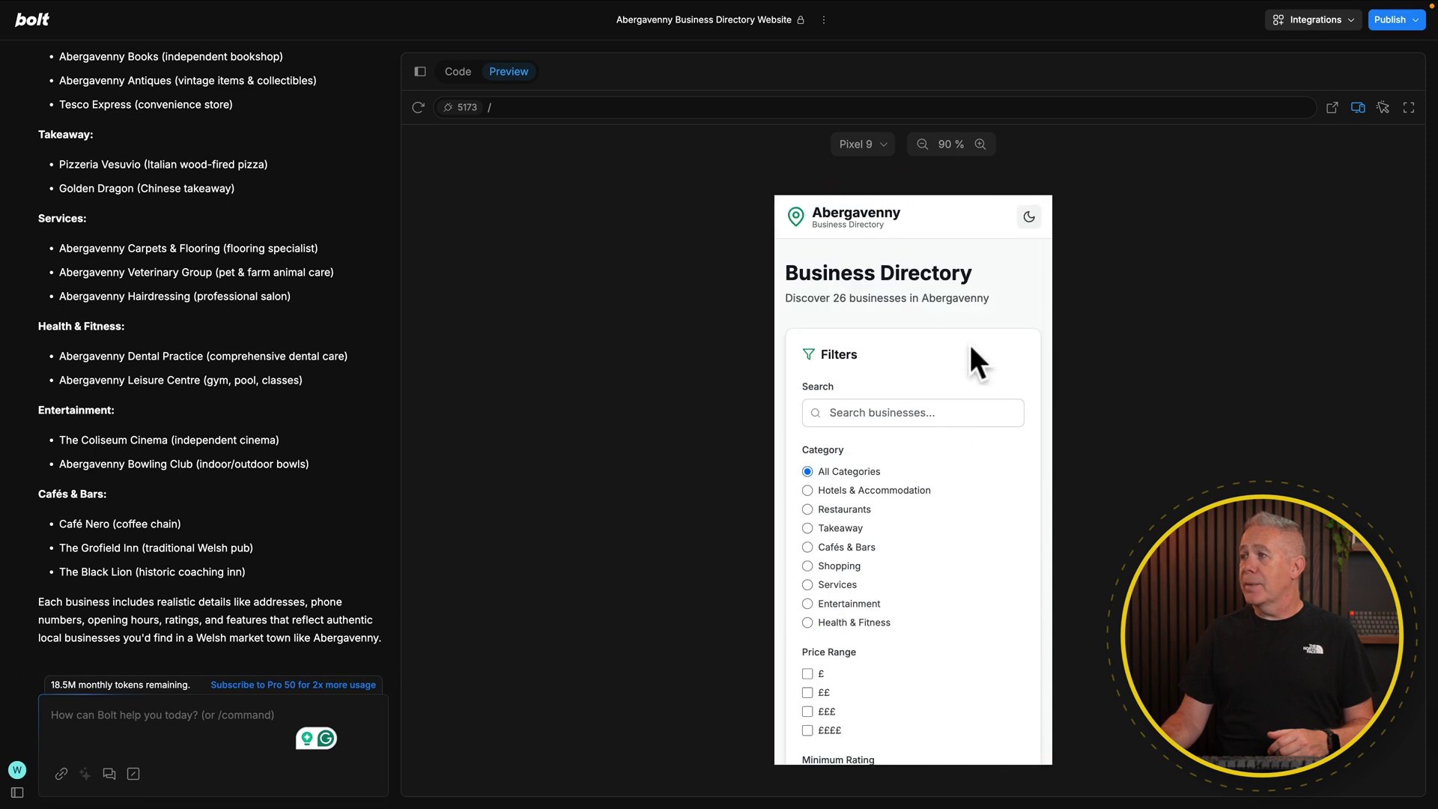
{"action": "left_click", "coordinate": [1358, 108]}
Inspect the details block of The Angel Hotel card as the prompt's target, and view the preview full screen.
{"action": "left_click", "coordinate": [1385, 108]}
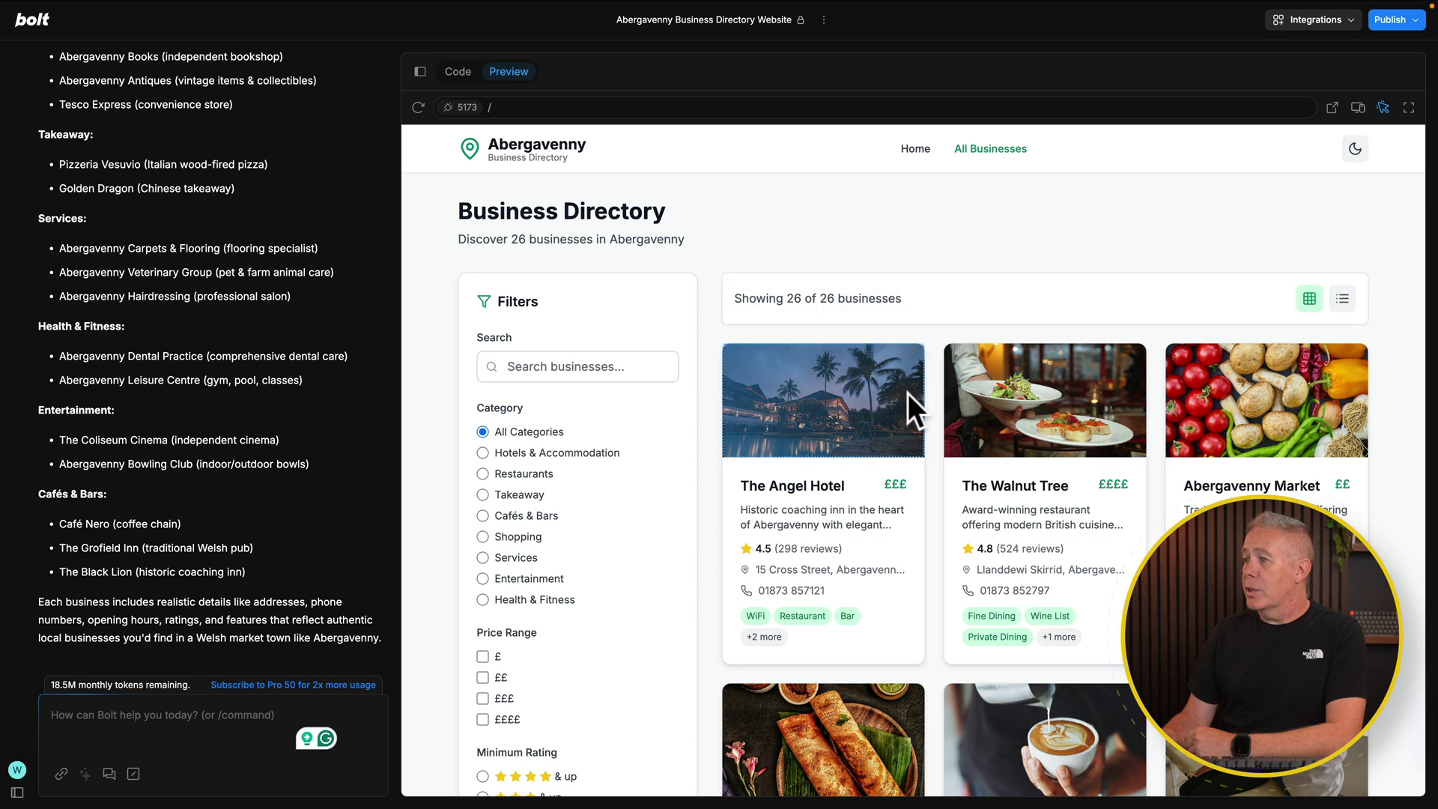
{"action": "left_click", "coordinate": [914, 641]}
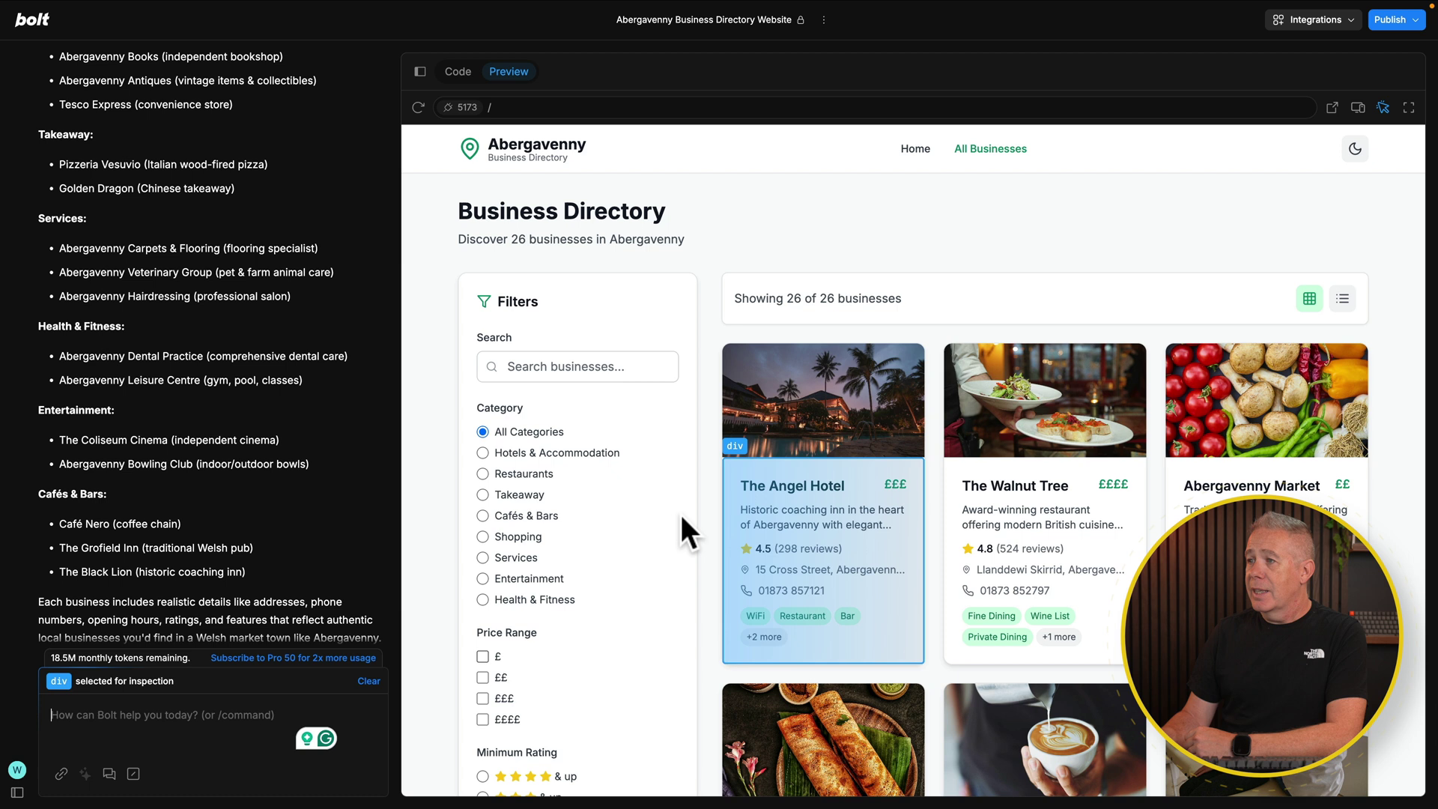
{"action": "left_click", "coordinate": [97, 714]}
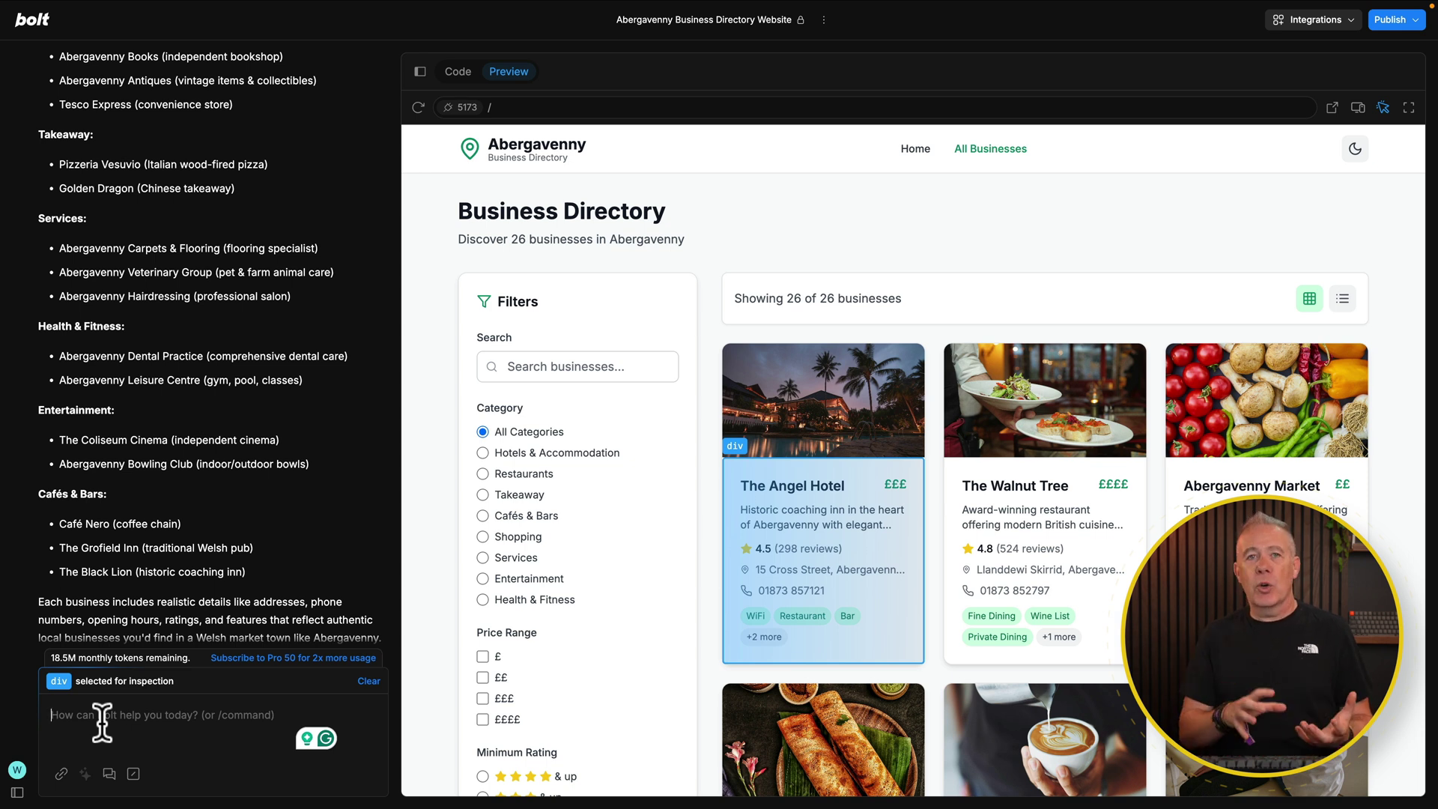
{"action": "left_click", "coordinate": [1409, 106]}
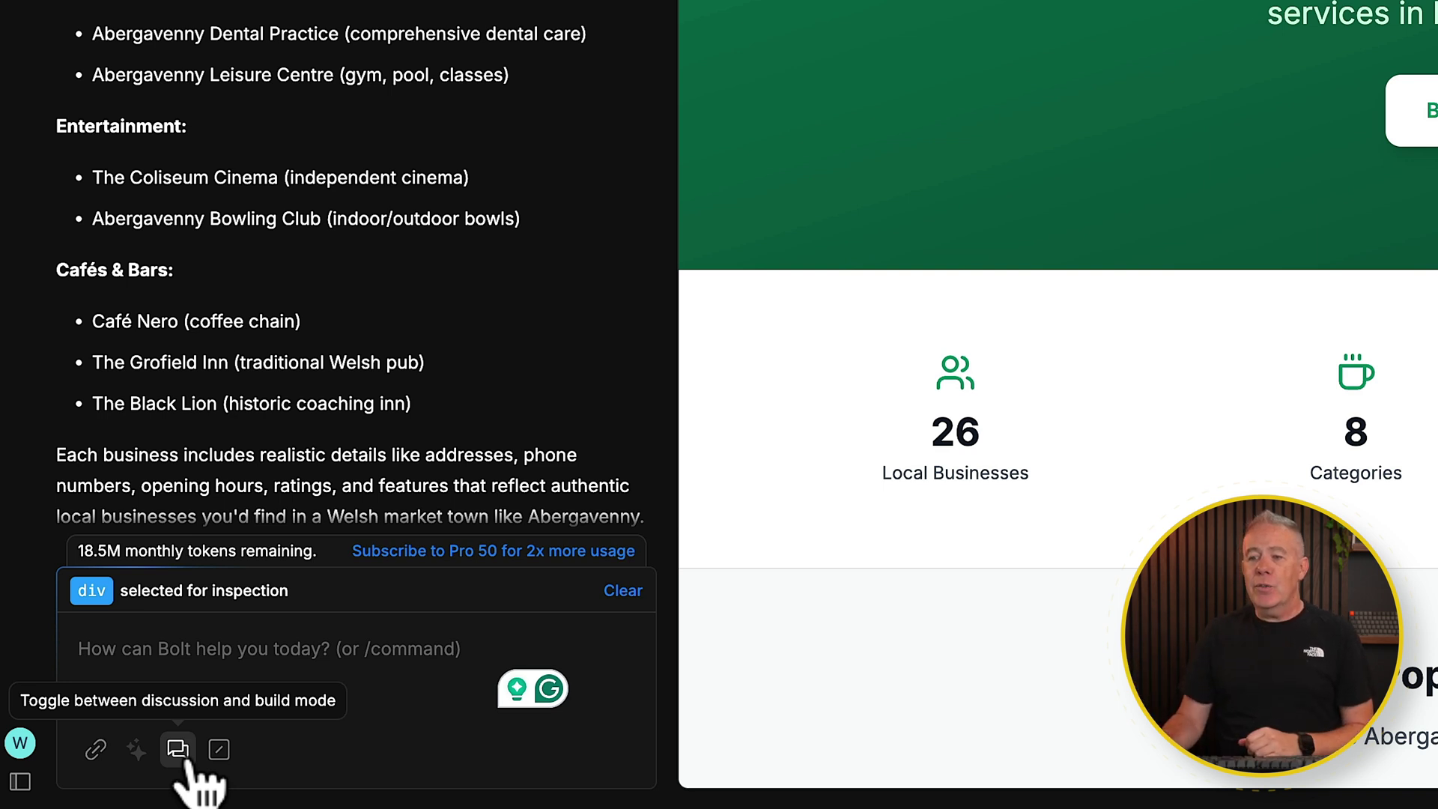
Switch the chat to discussion mode and back to build mode.
{"action": "left_click", "coordinate": [177, 749]}
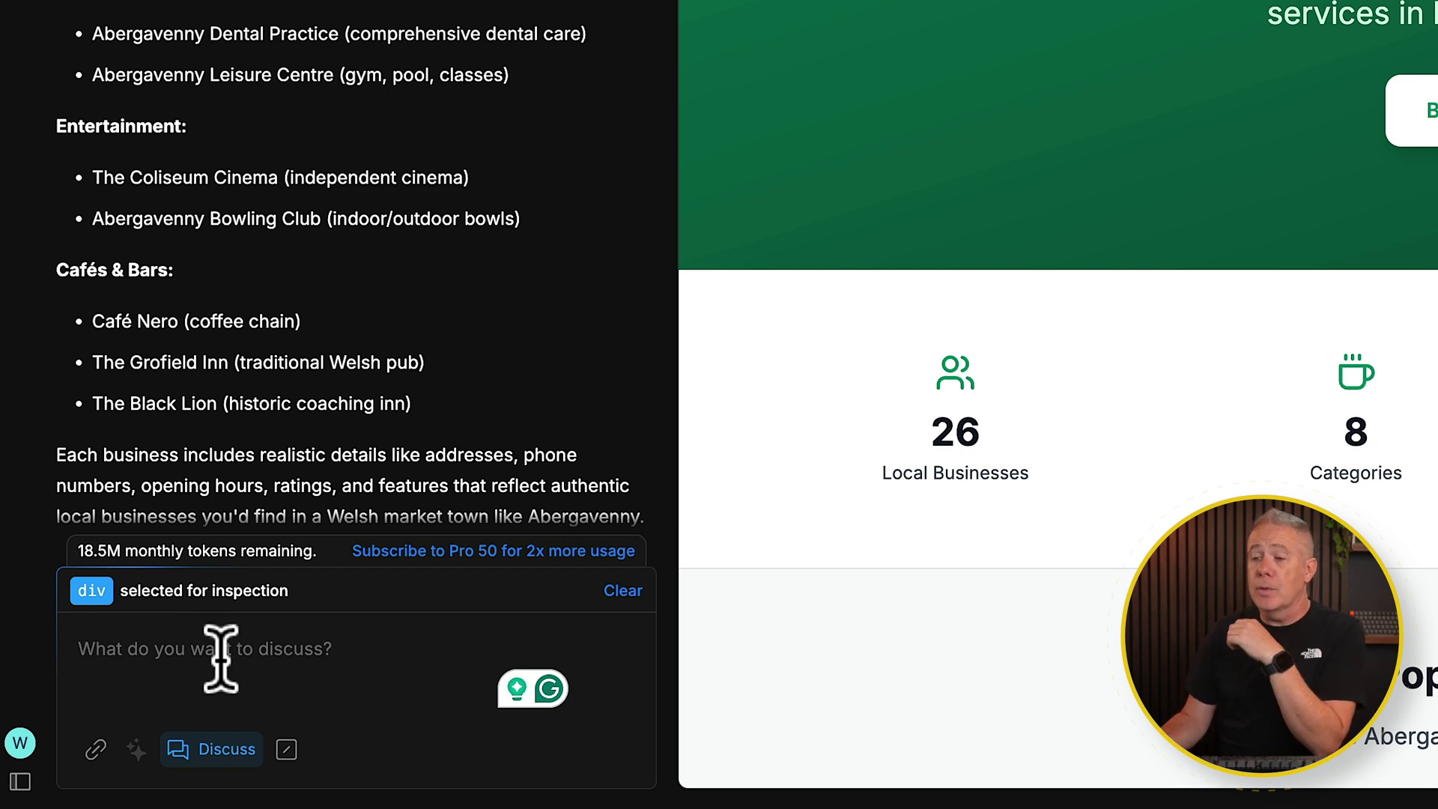
{"action": "left_click", "coordinate": [229, 750]}
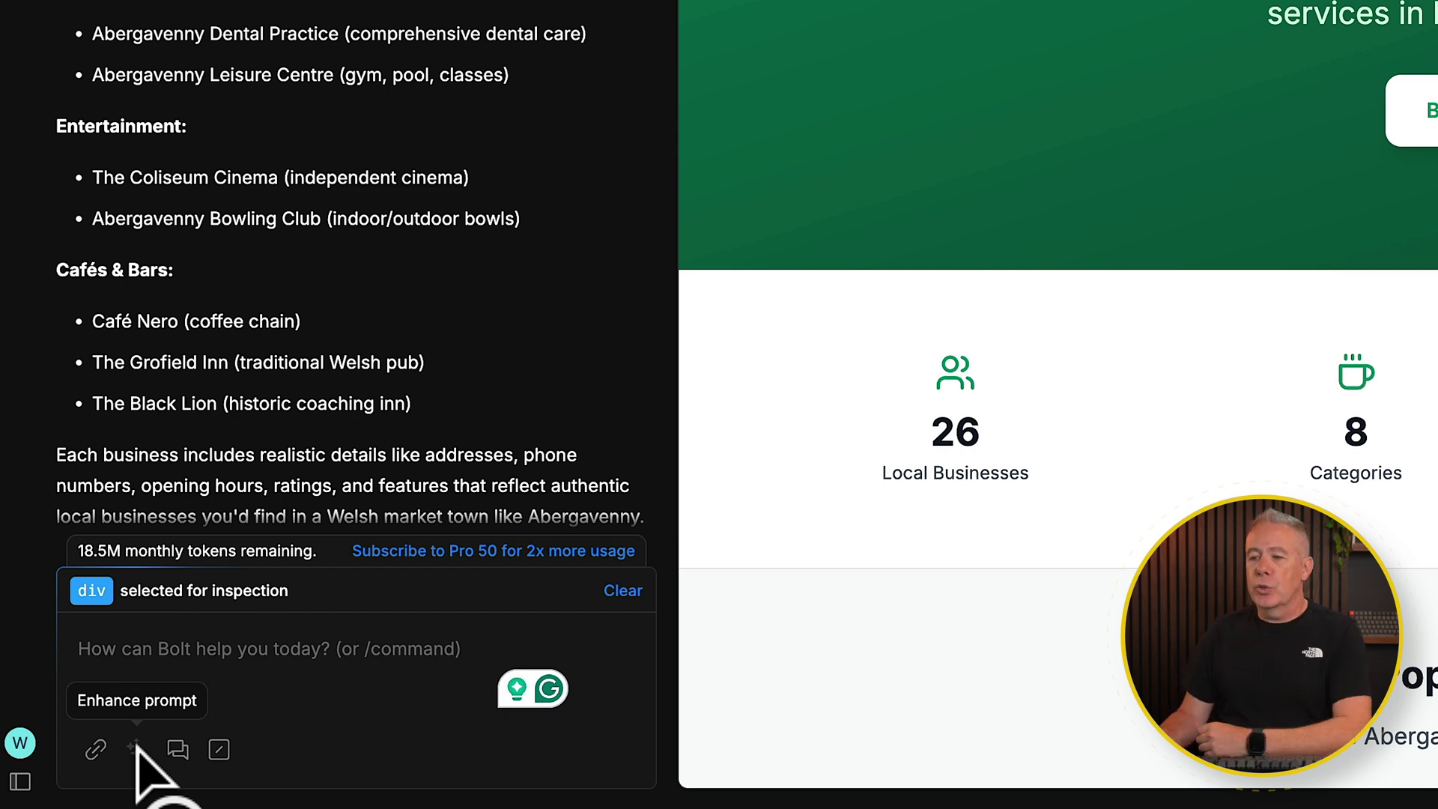
Look through the ready-made prompts for Accessibility, SEO, Usability and Misc, previewing what several of them ask for.
{"action": "left_click", "coordinate": [225, 753]}
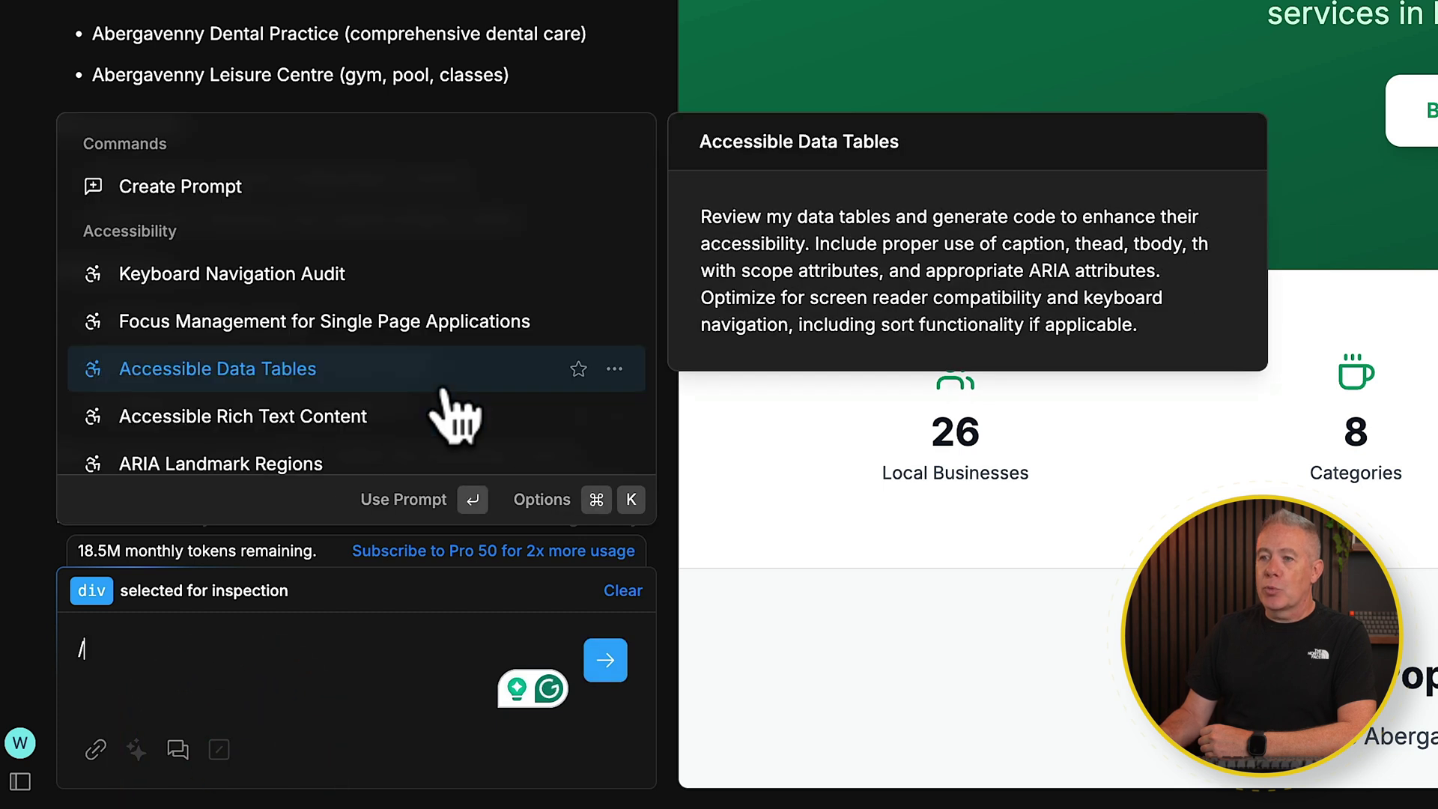
{"action": "scroll", "coordinate": [451, 340], "scroll_direction": "down", "scroll_amount": 5}
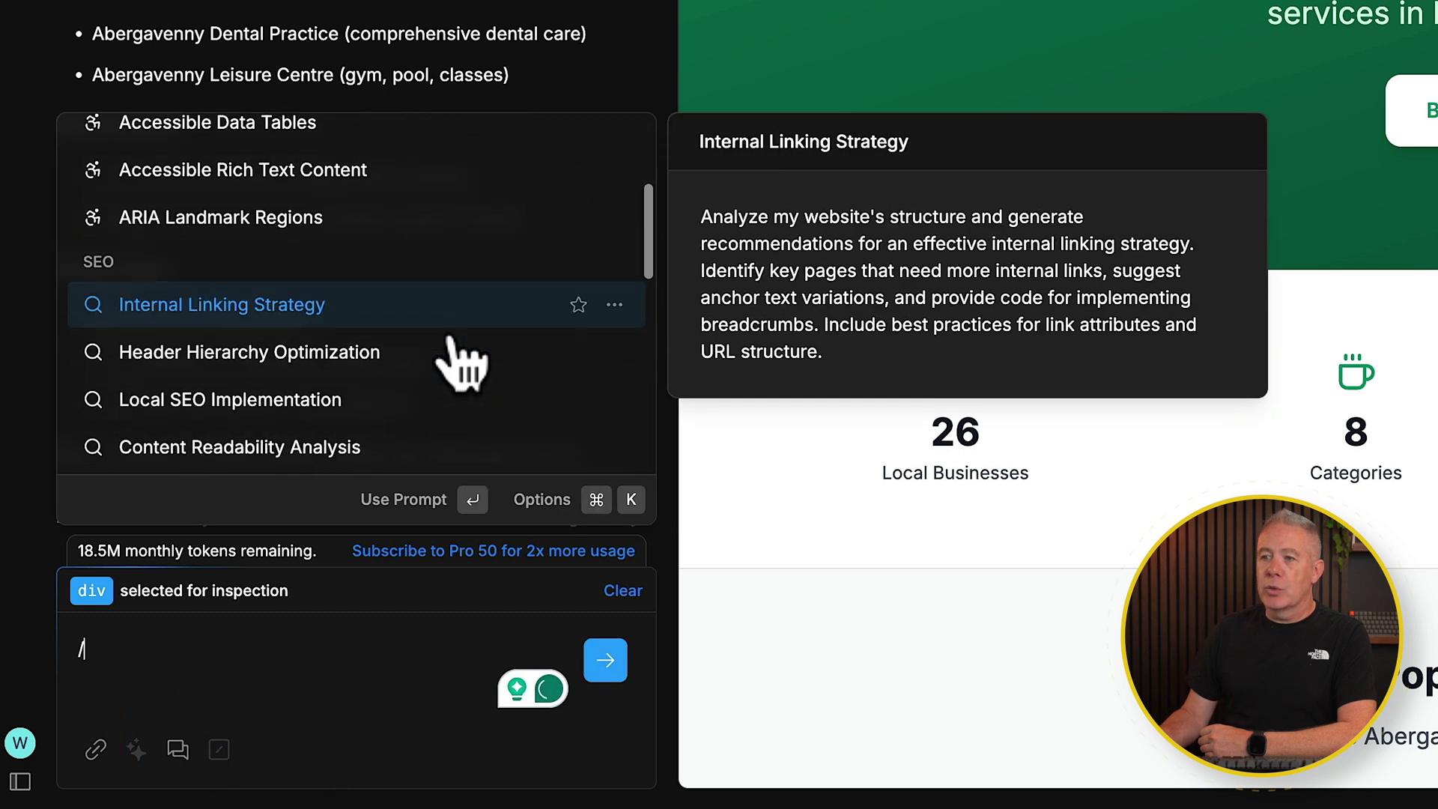
{"action": "scroll", "coordinate": [461, 363], "scroll_direction": "down", "scroll_amount": 1}
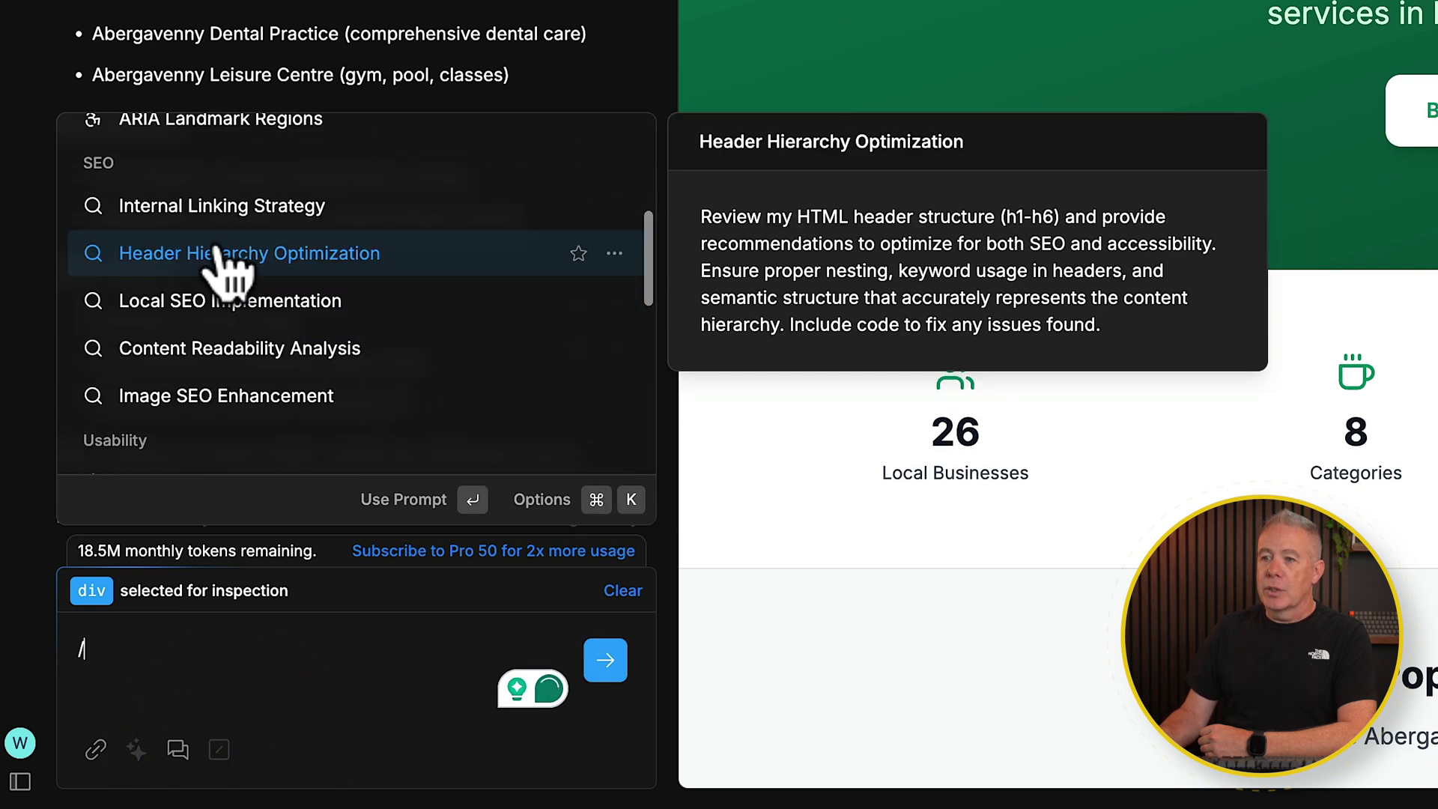
{"action": "scroll", "coordinate": [324, 255], "scroll_direction": "down", "scroll_amount": 8}
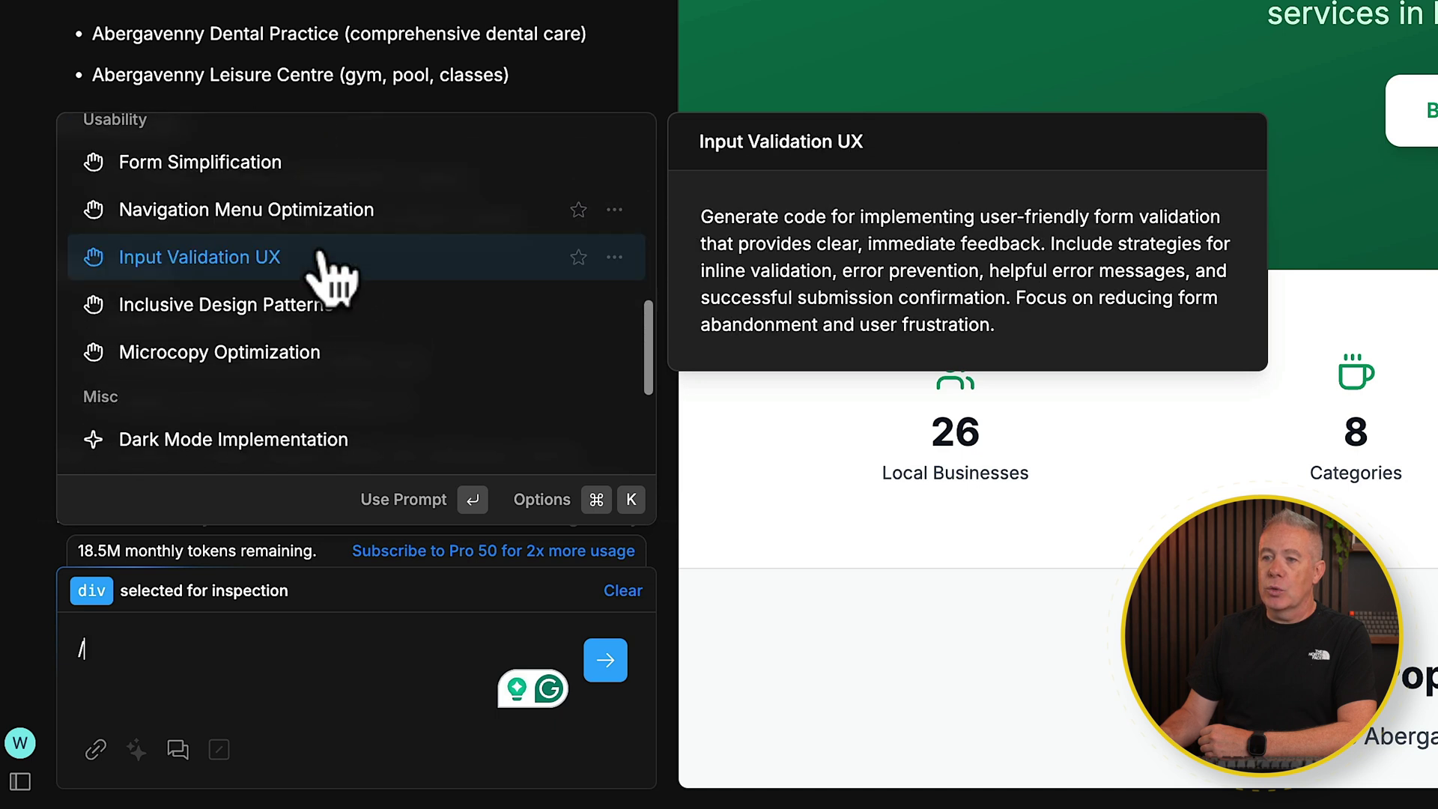
{"action": "scroll", "coordinate": [320, 242], "scroll_direction": "down", "scroll_amount": 1}
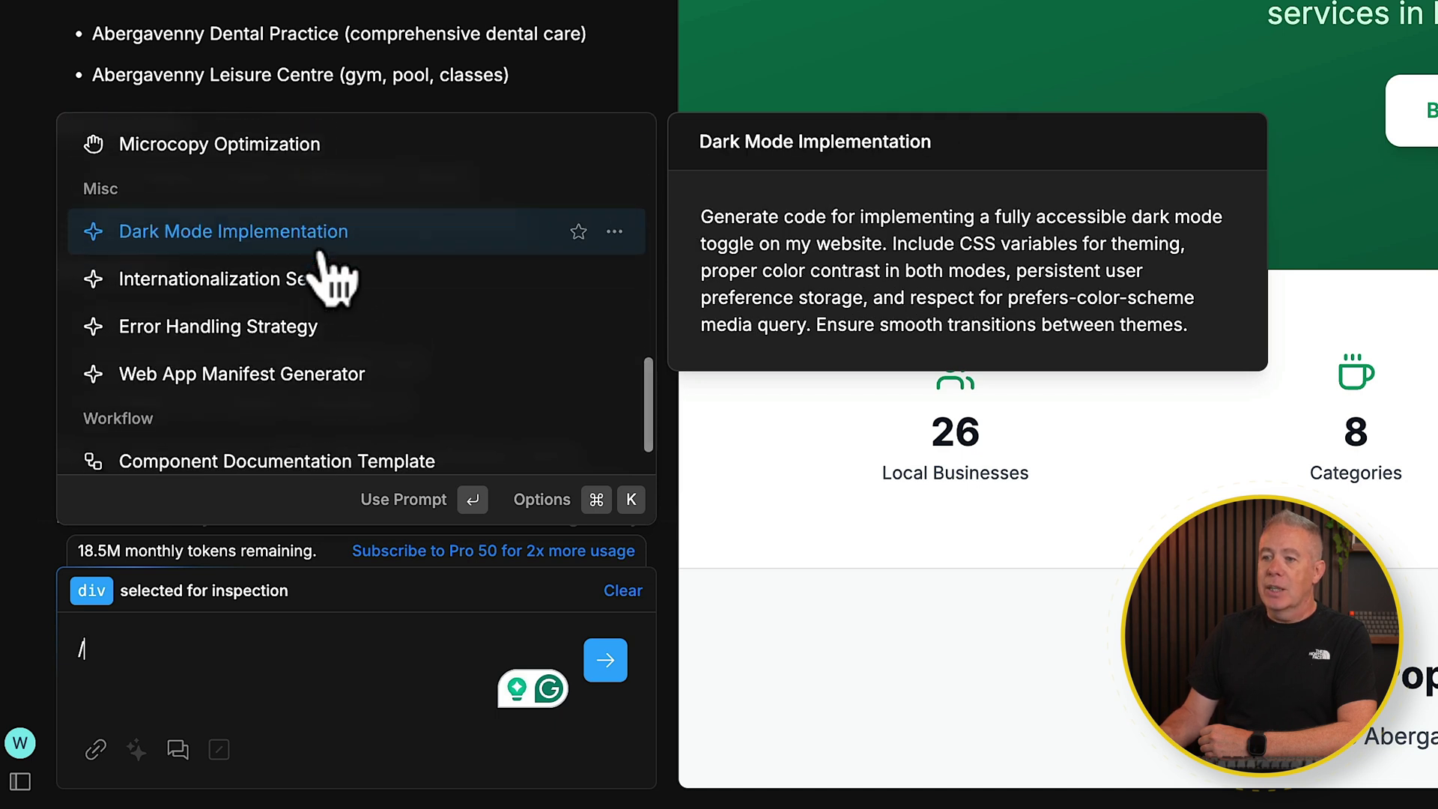
{"action": "left_click", "coordinate": [229, 653]}
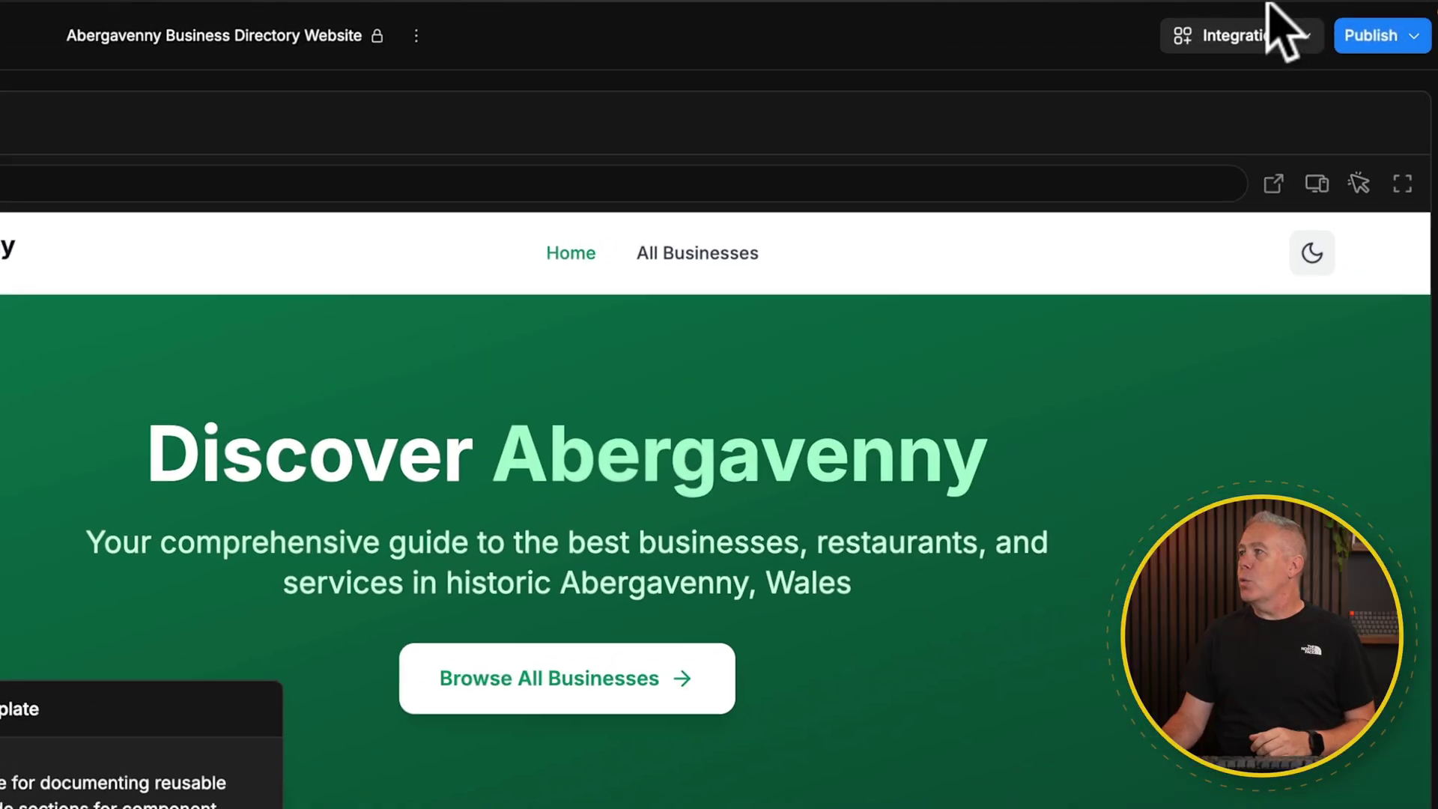
View the integrations suggested for the project, including Stripe, Supabase and GitHub.
{"action": "left_click", "coordinate": [1296, 34]}
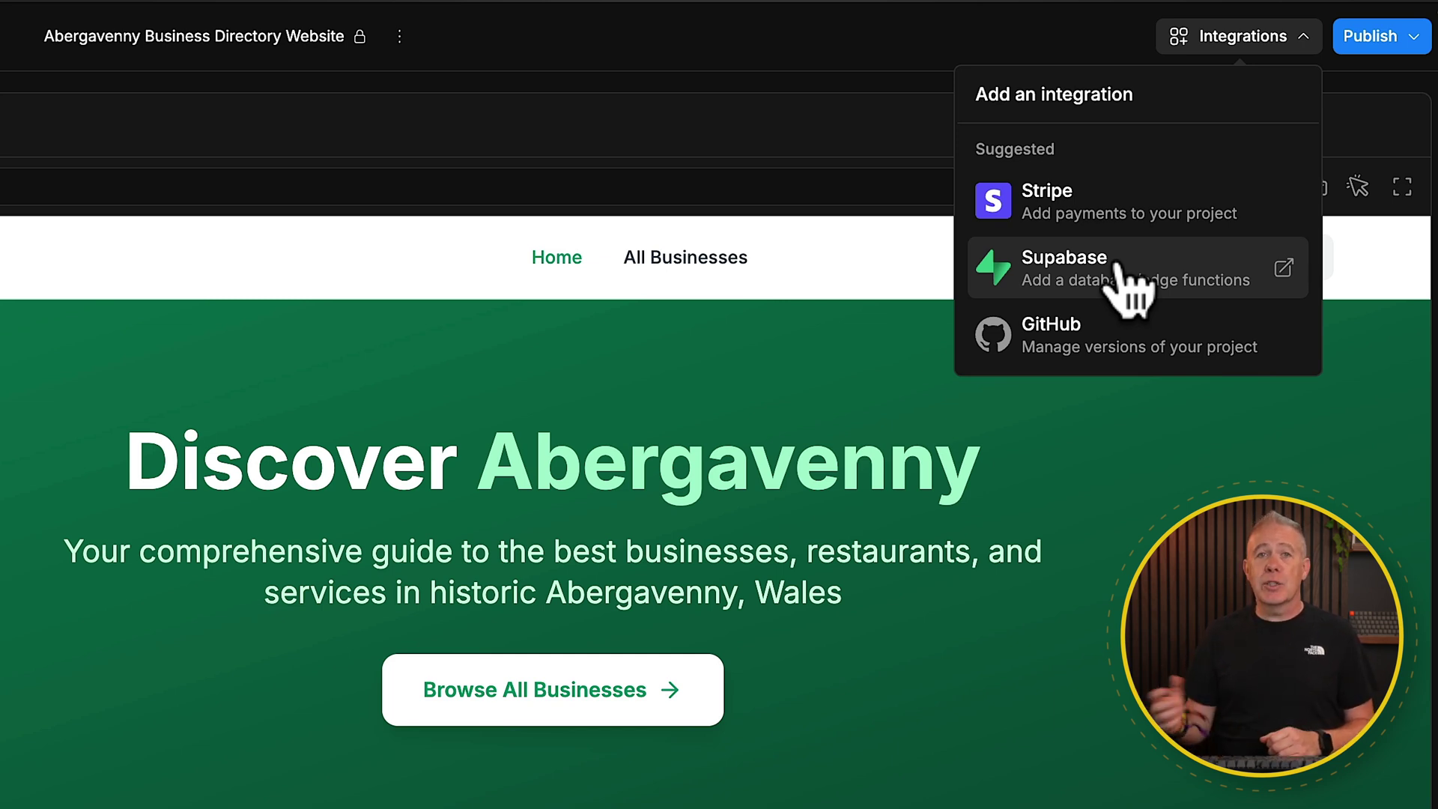
{"action": "left_click", "coordinate": [1367, 42]}
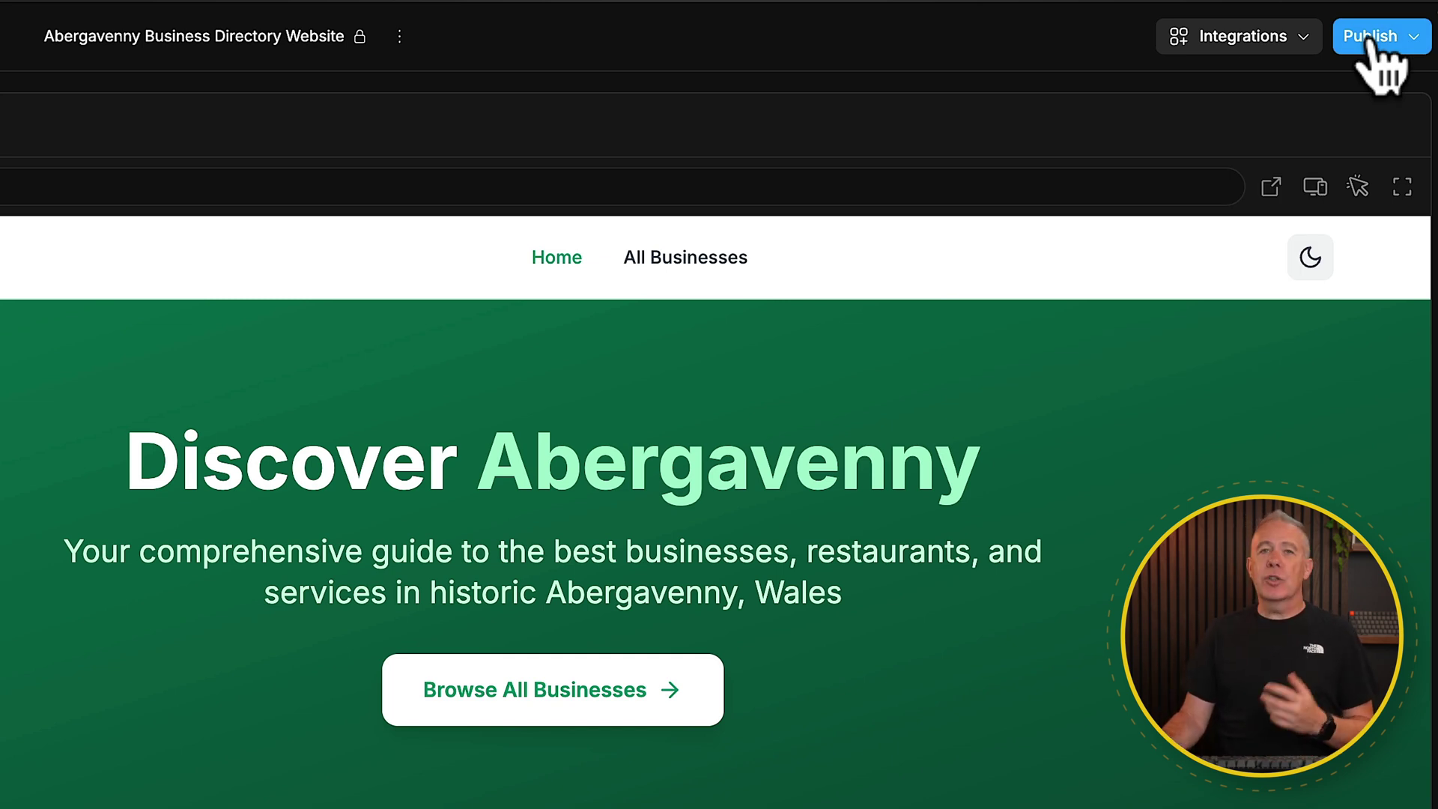
Publish the Abergavenny directory website and open the published site.
{"action": "left_click", "coordinate": [1368, 42]}
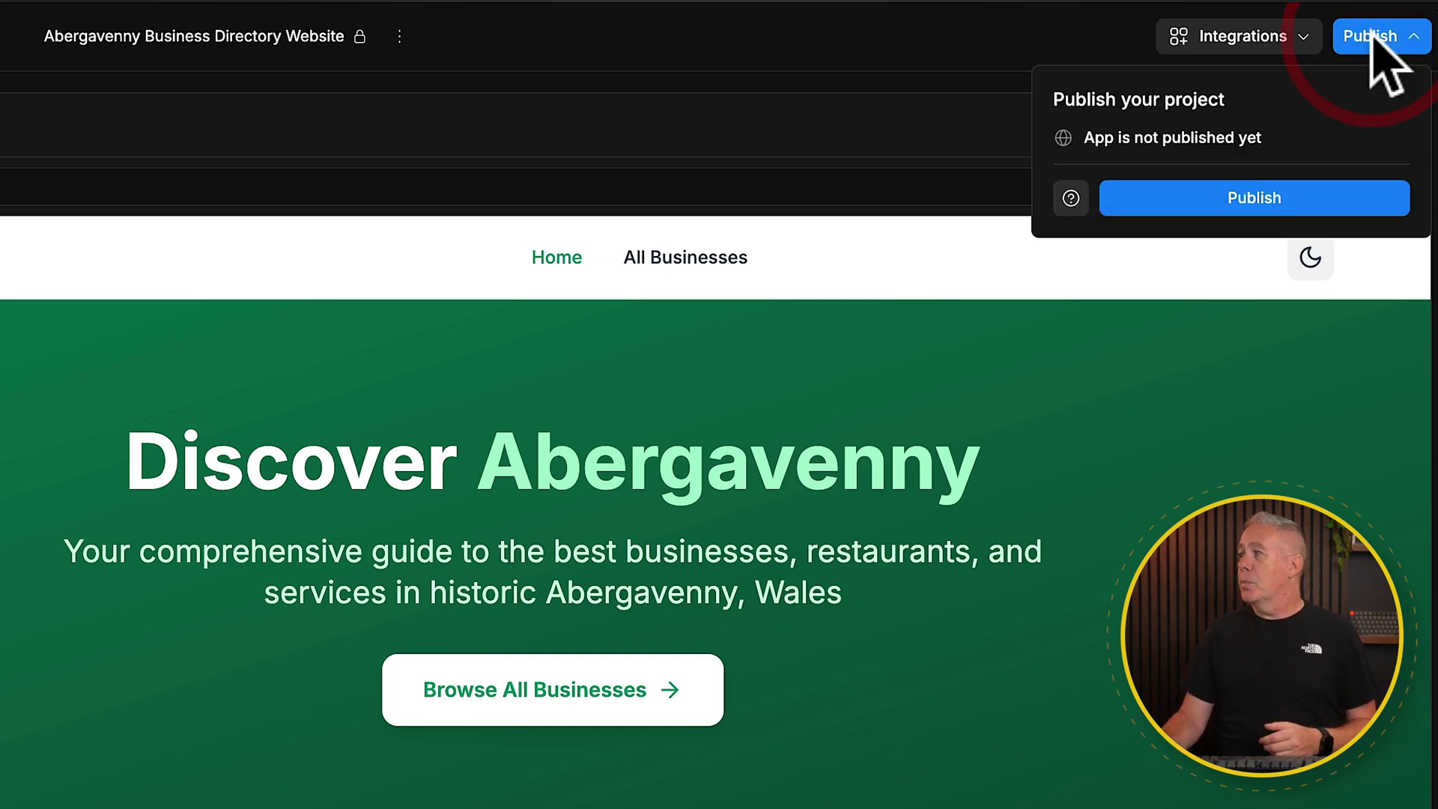
{"action": "left_click", "coordinate": [1262, 196]}
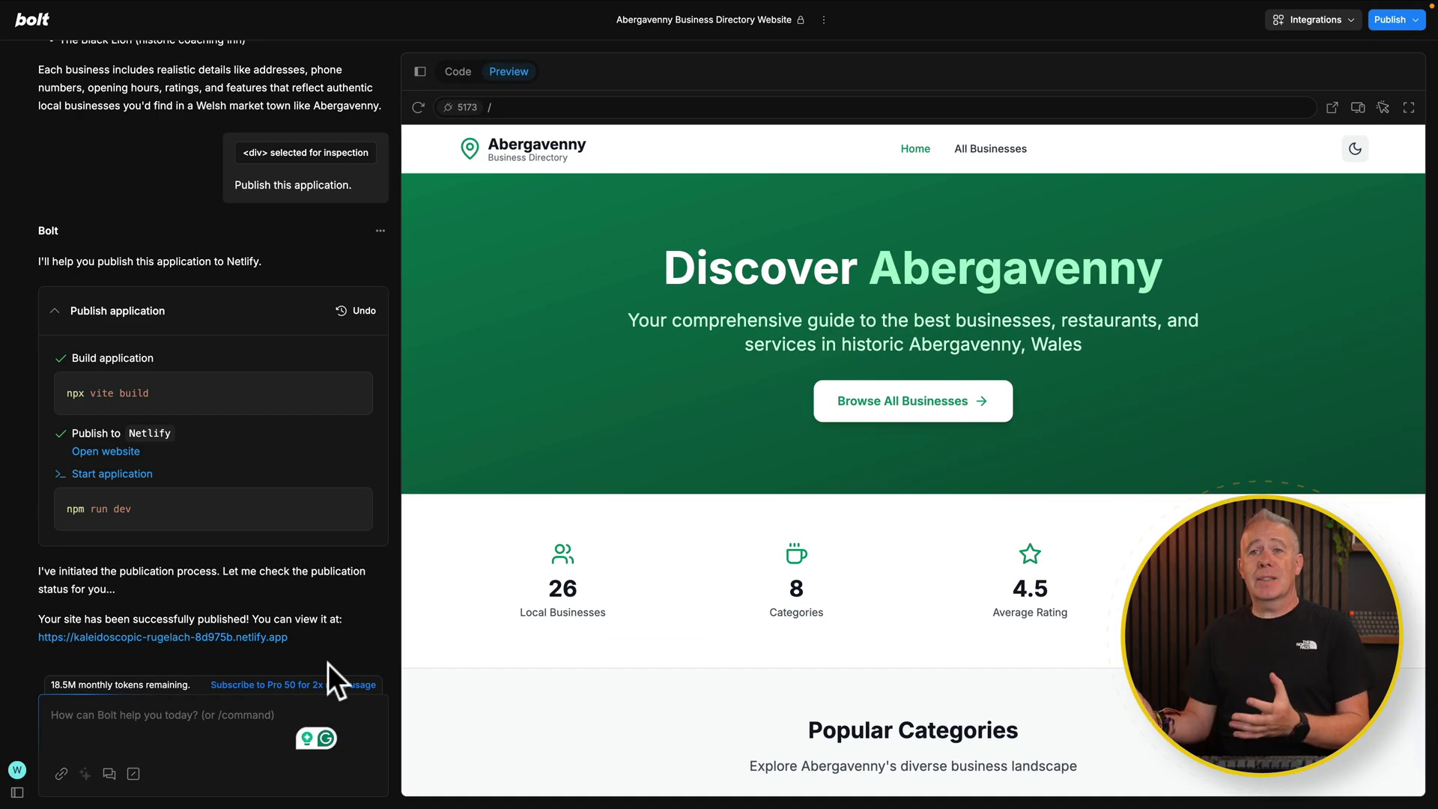
{"action": "left_click", "coordinate": [233, 637]}
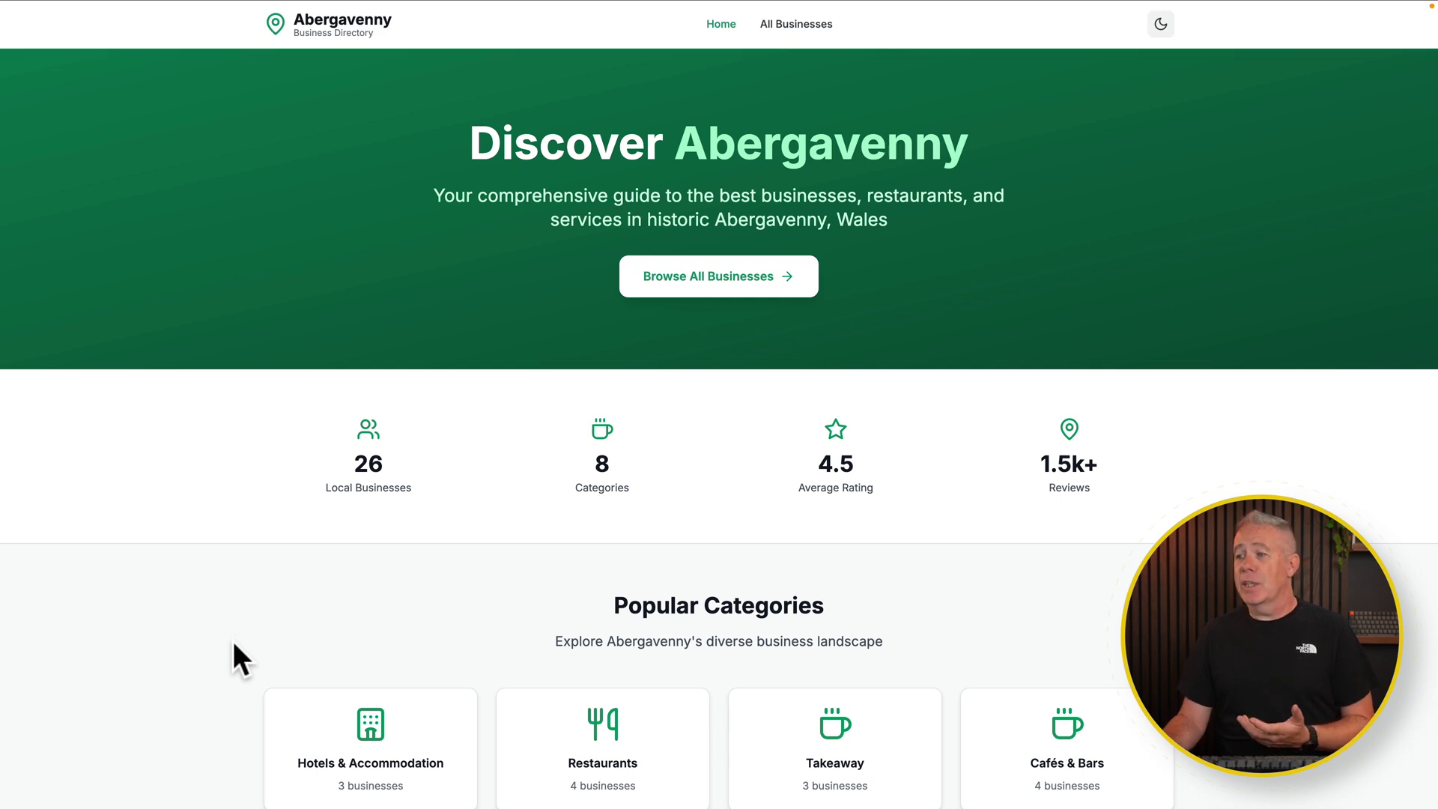
Browse all businesses on the published site and open the Gurkha Corner listing to view its details.
{"action": "scroll", "coordinate": [234, 643], "scroll_direction": "down", "scroll_amount": 1}
{"action": "left_click", "coordinate": [789, 225]}
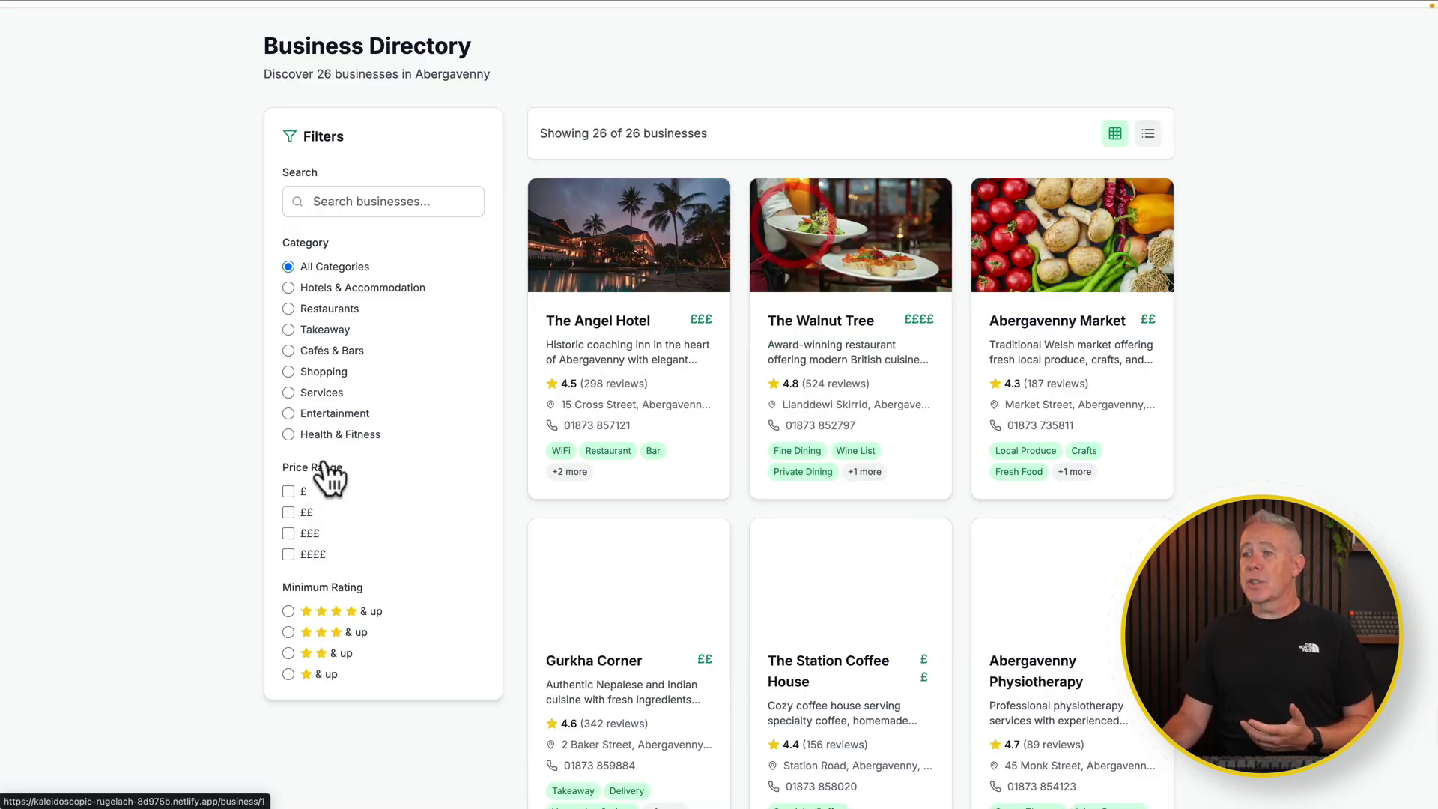
{"action": "scroll", "coordinate": [267, 632], "scroll_direction": "down", "scroll_amount": 3}
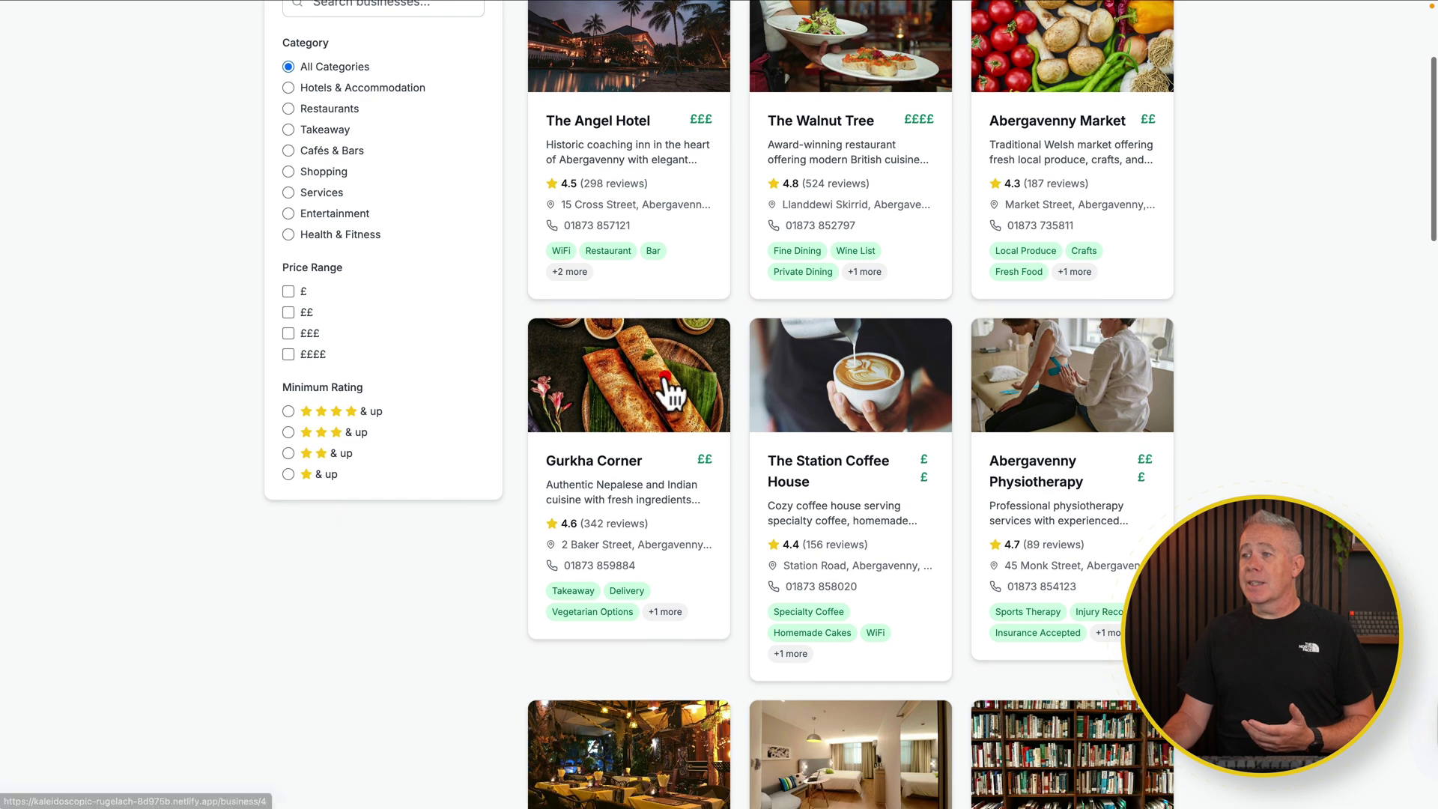
{"action": "left_click", "coordinate": [666, 386]}
{"action": "scroll", "coordinate": [227, 545], "scroll_direction": "up", "scroll_amount": 4}
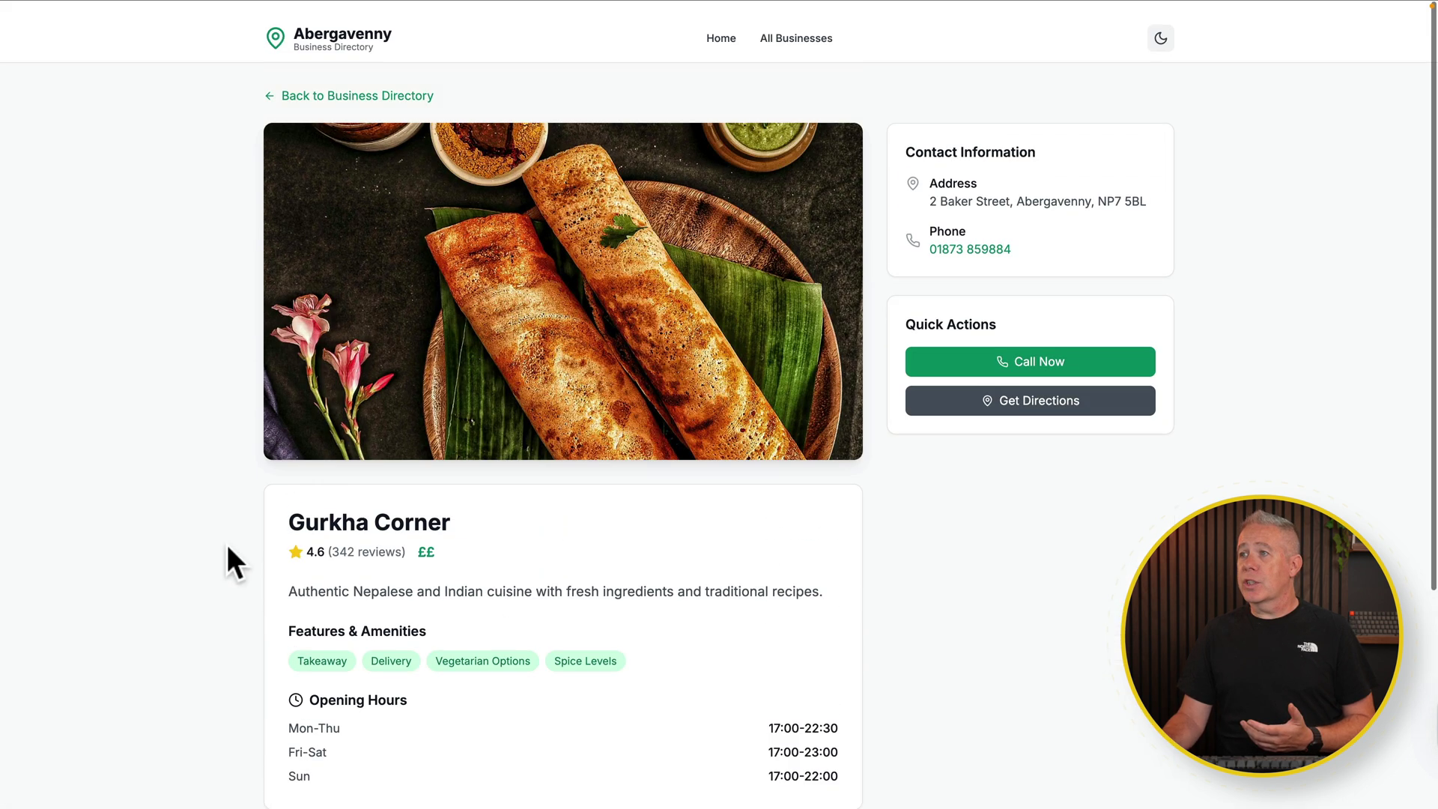